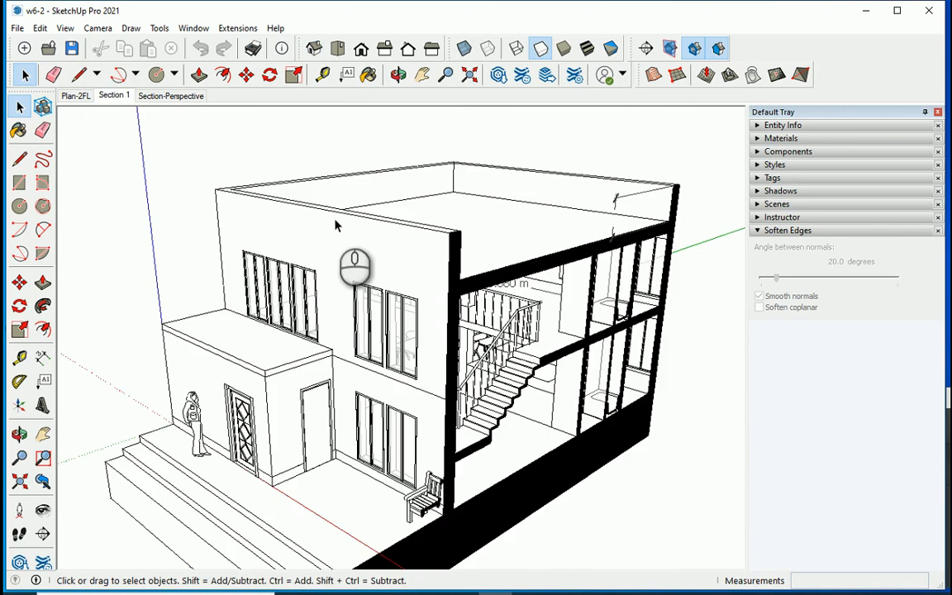
# Turn off the section cuts to display the whole house.
pyautogui.scroll(-2, 351, 229)
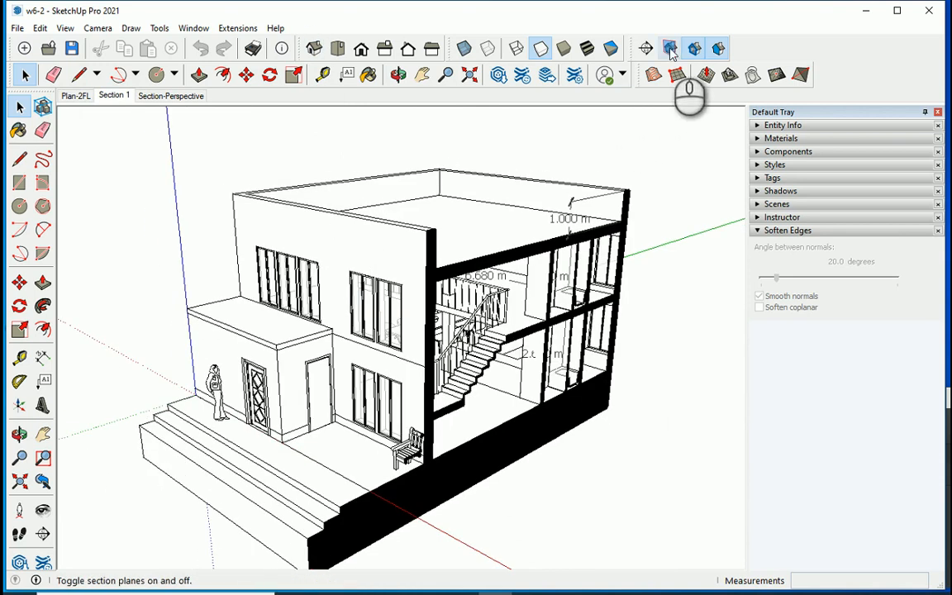
pyautogui.click(694, 51)
pyautogui.scroll(-2, 256, 273)
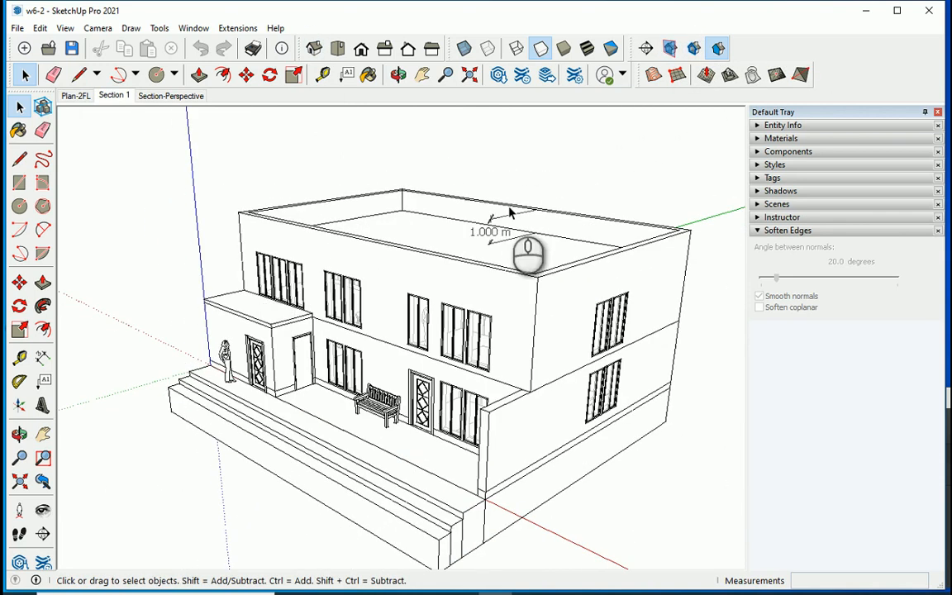
# Hide the Dimension tag.
pyautogui.click(758, 179)
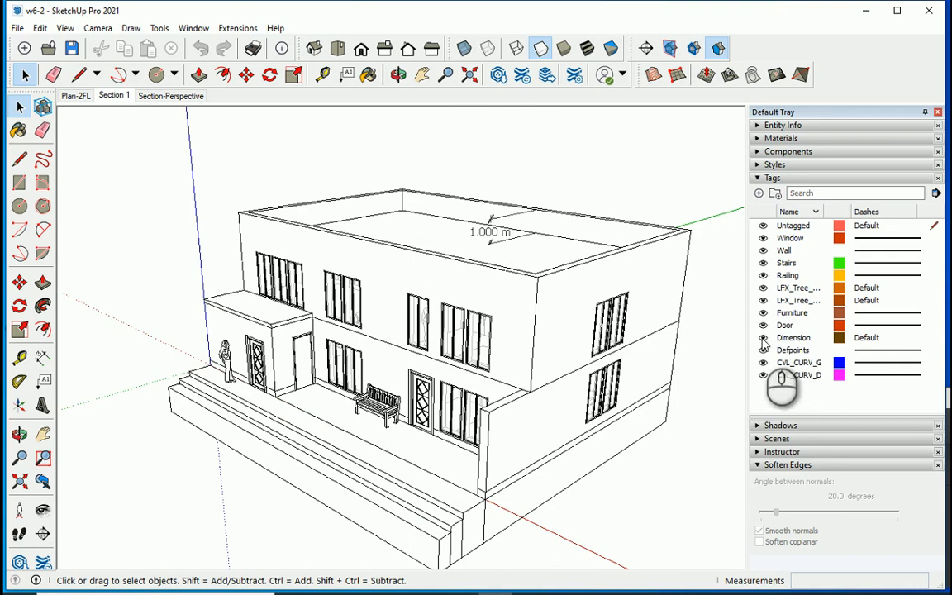
pyautogui.click(769, 337)
pyautogui.click(757, 178)
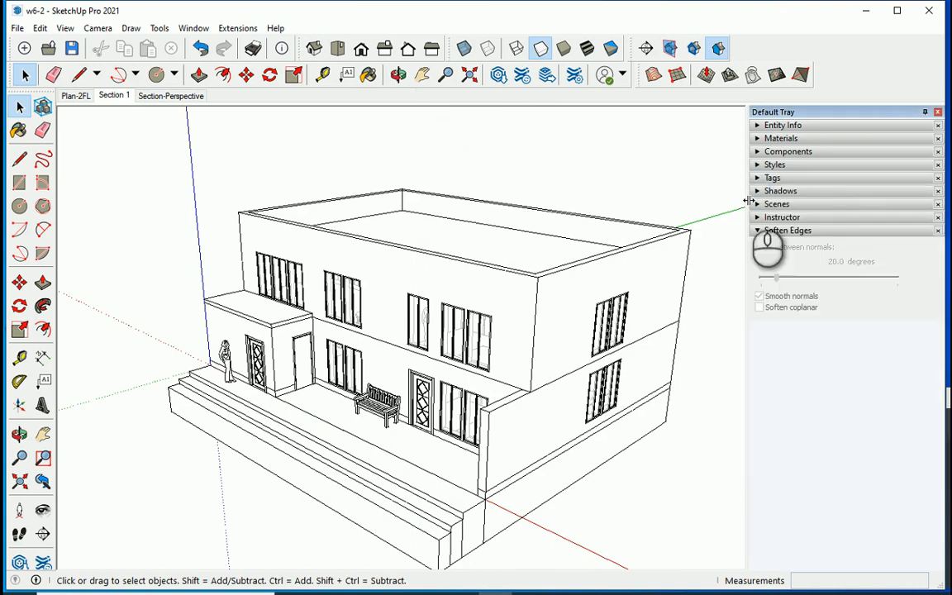
# Apply the Architectural Design Style from the In Model style collection.
pyautogui.click(758, 163)
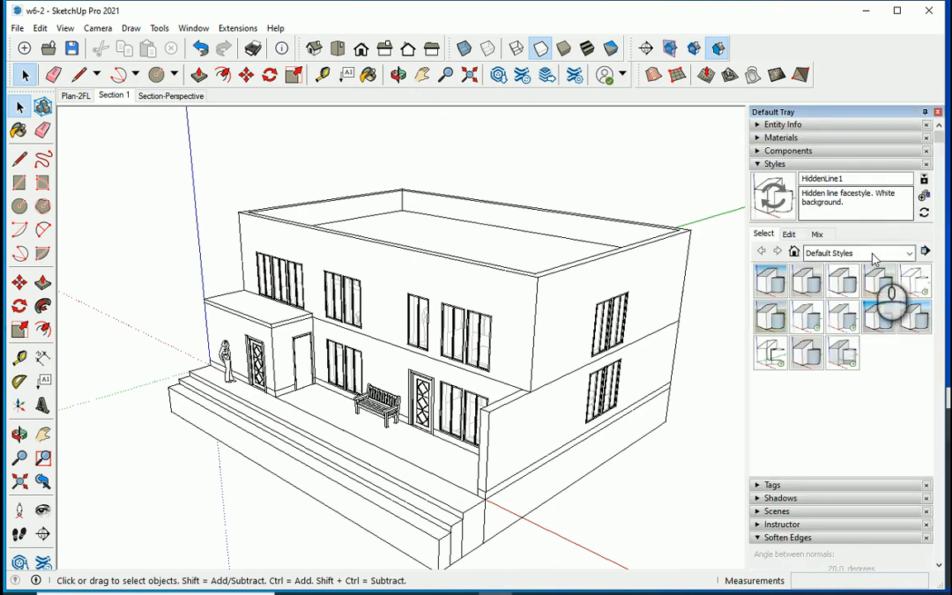
pyautogui.click(909, 253)
pyautogui.click(866, 271)
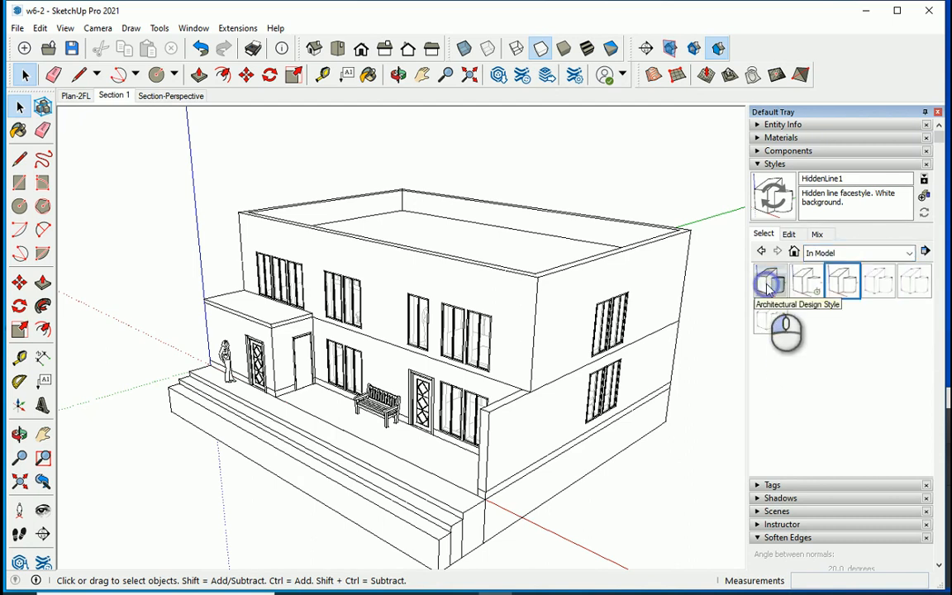
pyautogui.click(771, 281)
pyautogui.scroll(-3, 403, 382)
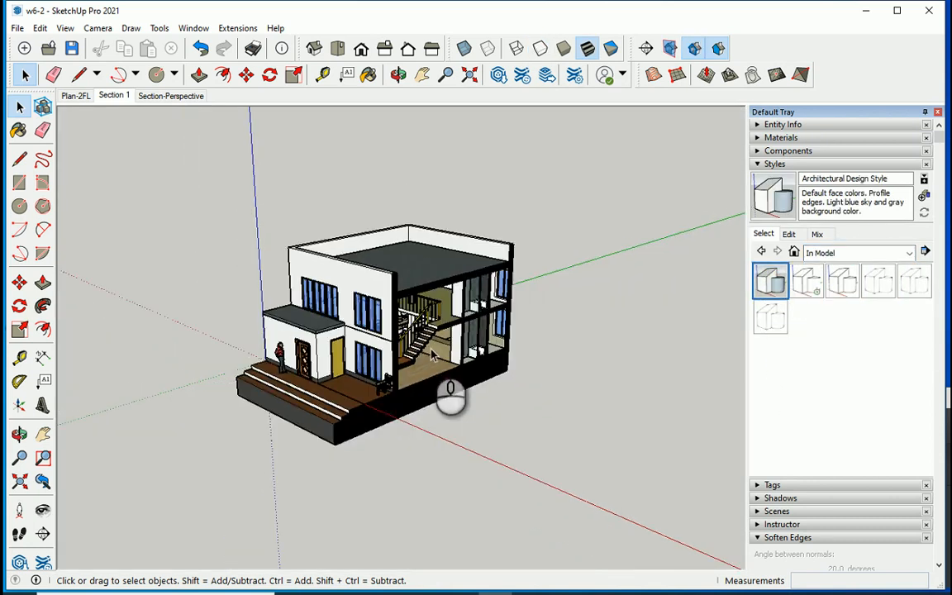
# Turn off the section cuts in the newly applied style and turn the house towards its front.
pyautogui.click(670, 50)
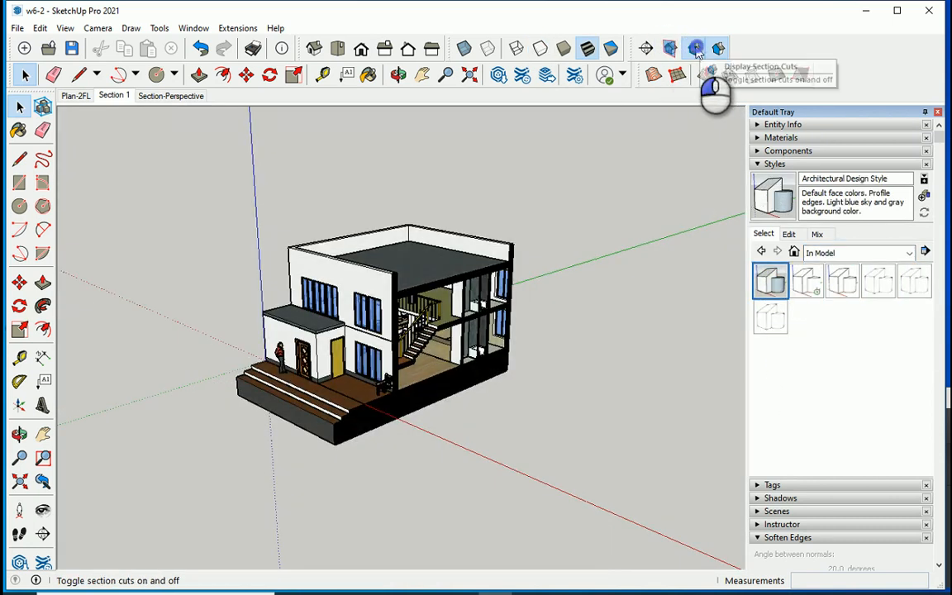
pyautogui.click(695, 49)
pyautogui.moveTo(492, 318); pyautogui.dragTo(418, 308, button='middle')
# Display the hidden objects, select the entire model and unhide the terrain, lake, pool and trees.
pyautogui.click(65, 29)
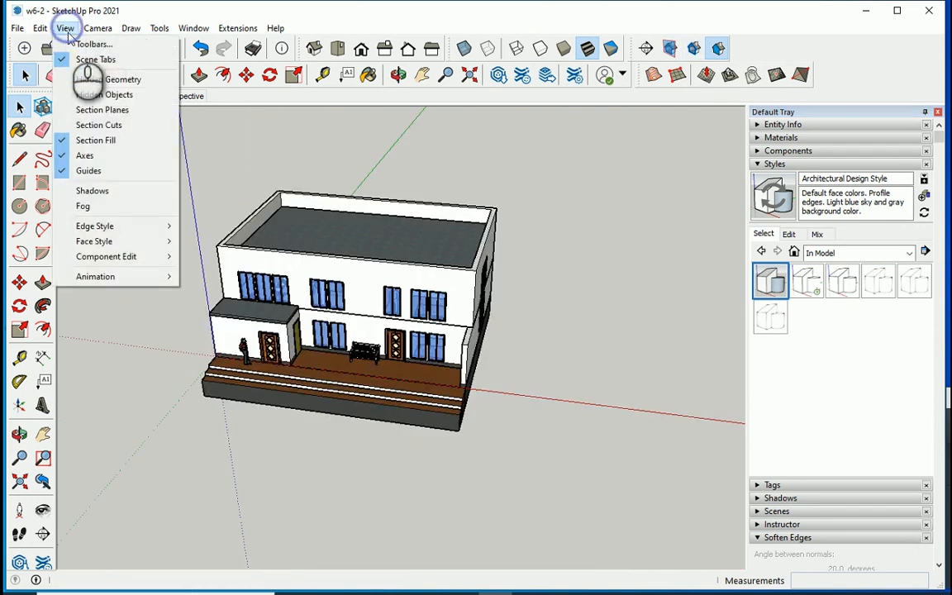
pyautogui.click(101, 93)
pyautogui.scroll(-10, 459, 291)
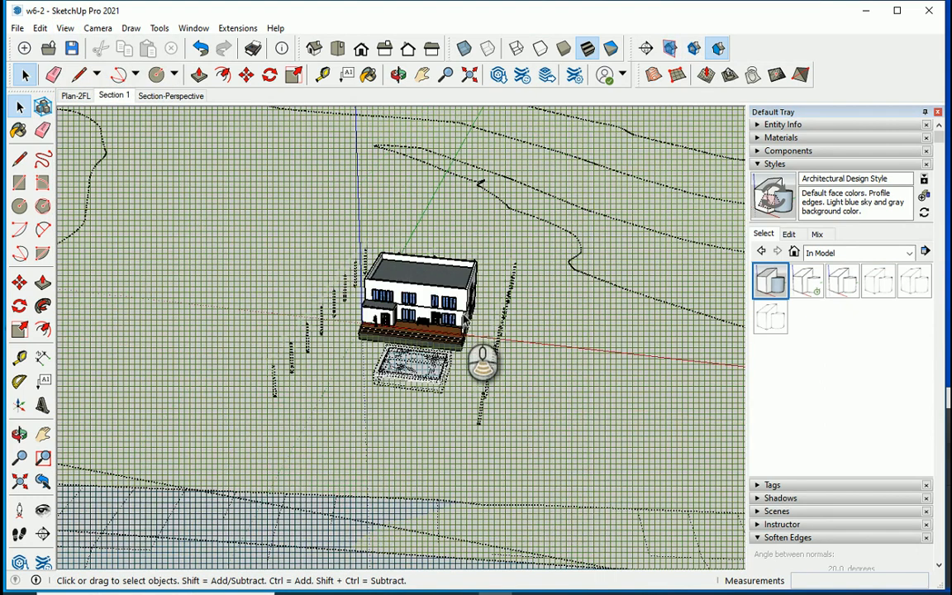
pyautogui.moveTo(643, 203); pyautogui.dragTo(255, 493)
pyautogui.scroll(5, 466, 331)
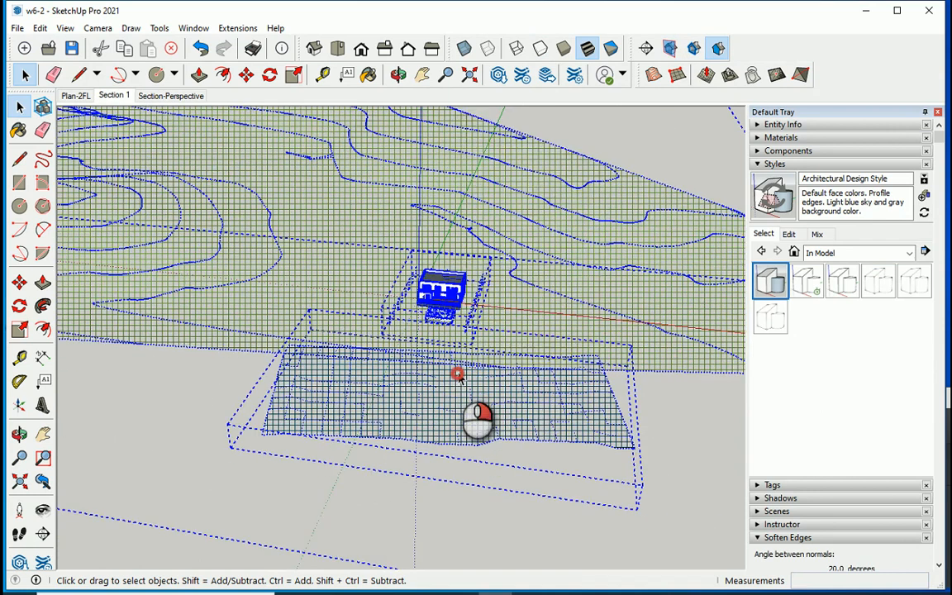
pyautogui.rightClick(458, 373)
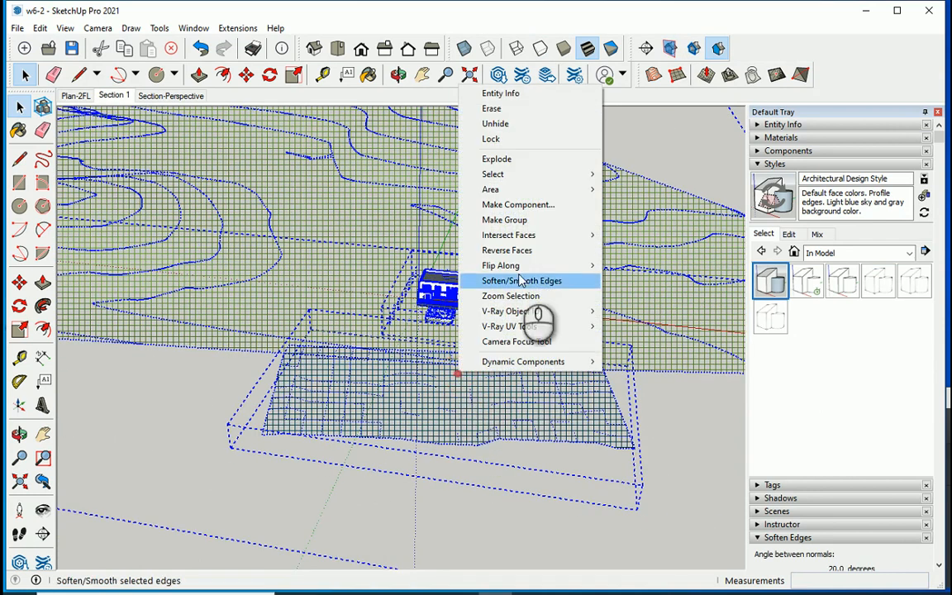
pyautogui.click(517, 123)
# Set a front view that frames the house between the tree rows with the lake in the foreground.
pyautogui.moveTo(446, 330)
pyautogui.mouseDown(button='middle')
pyautogui.moveTo(463, 398)
pyautogui.moveTo(554, 320)
pyautogui.mouseUp(button='middle')
pyautogui.scroll(6, 387, 313)
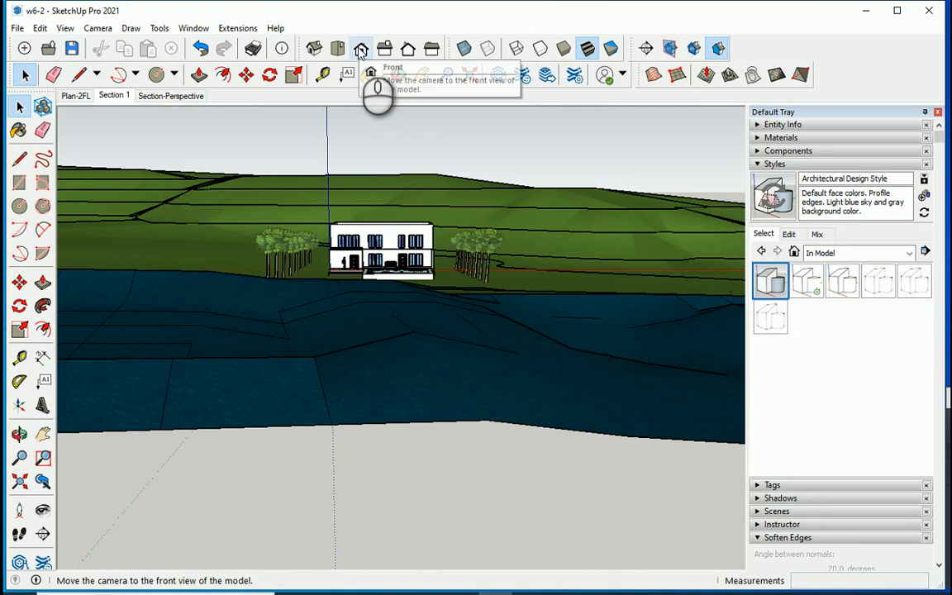
pyautogui.click(360, 51)
pyautogui.scroll(-5, 362, 308)
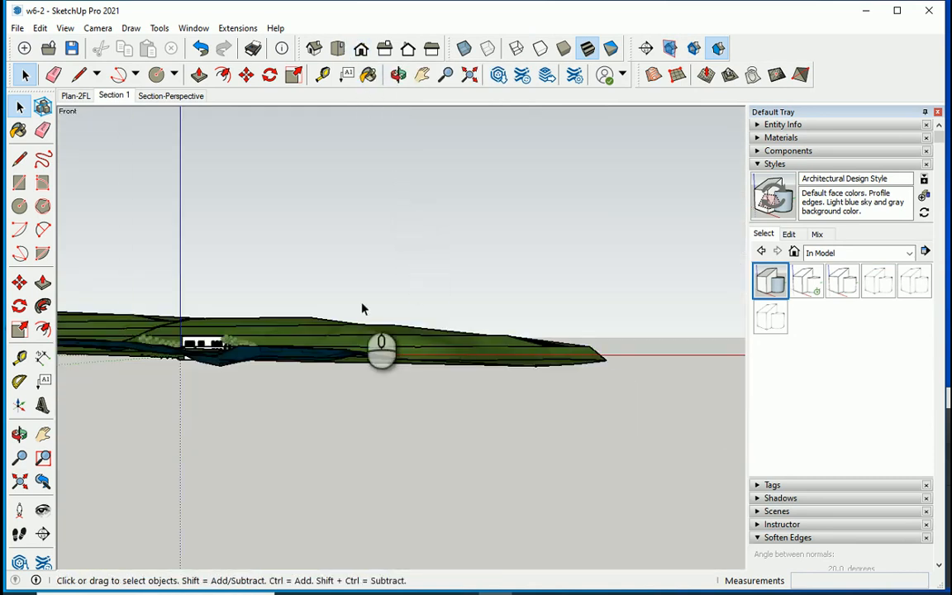
pyautogui.scroll(6, 161, 369)
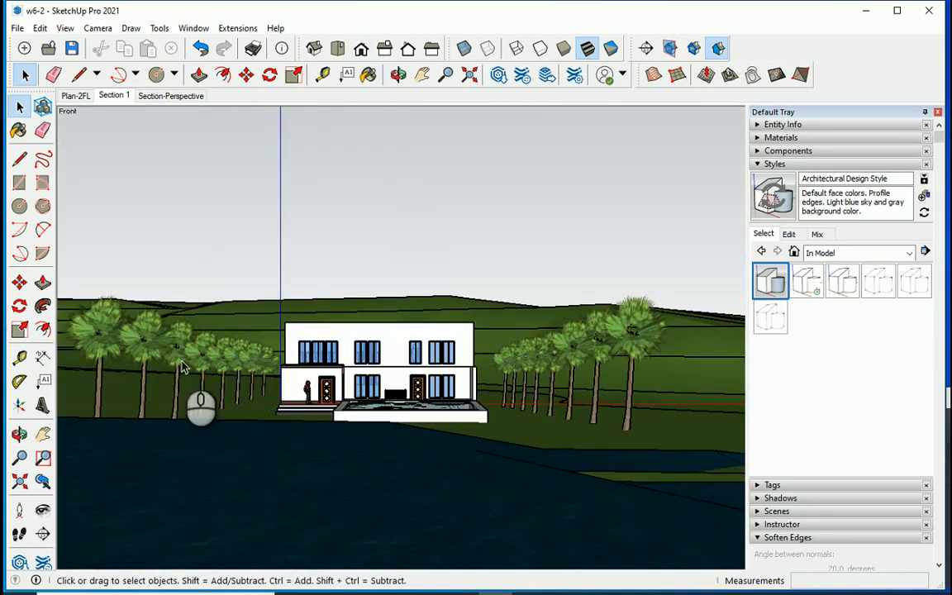
pyautogui.moveTo(286, 478); pyautogui.dragTo(337, 394, button='middle')
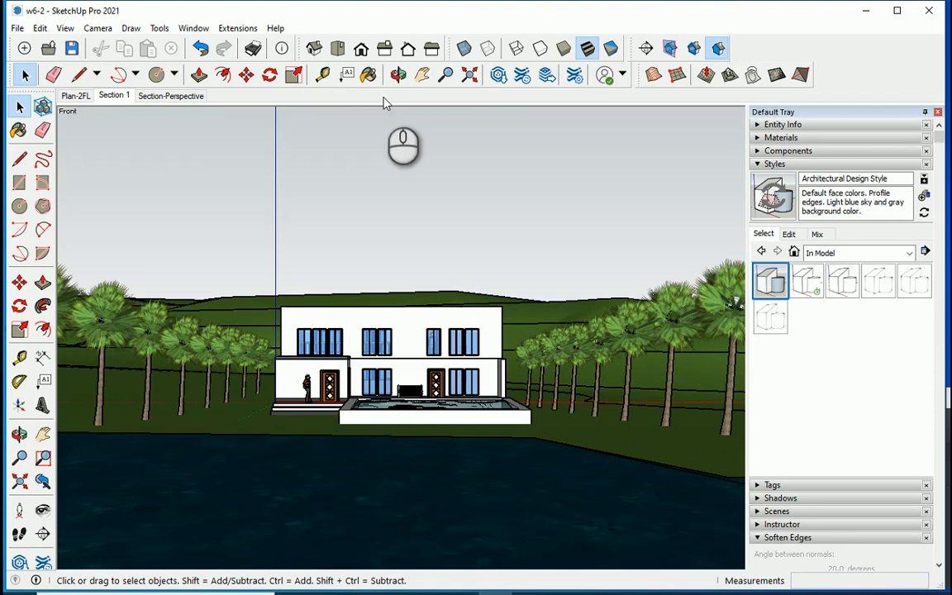
# Create a new scene of the current front view, saving the style changes as a new style.
pyautogui.click(758, 164)
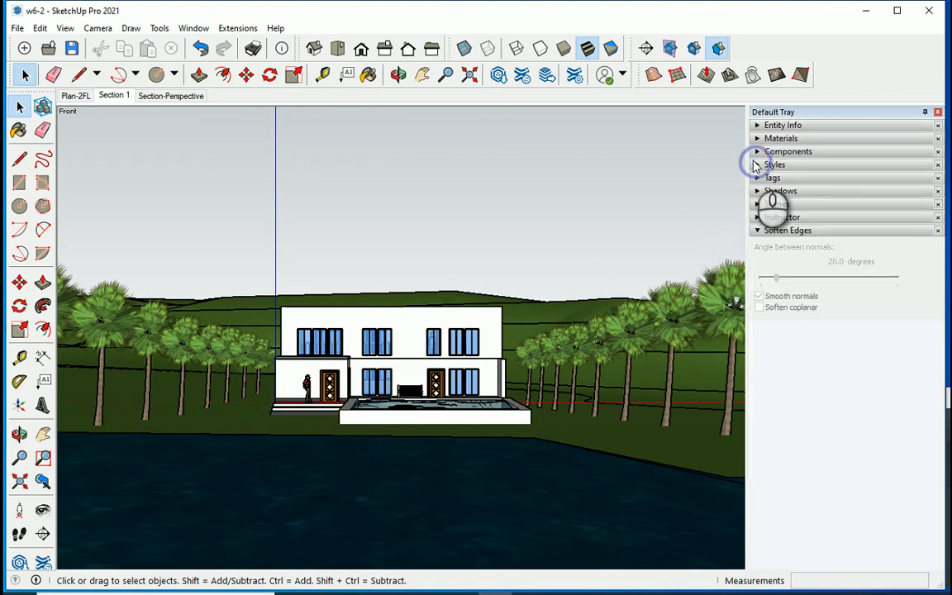
pyautogui.click(758, 204)
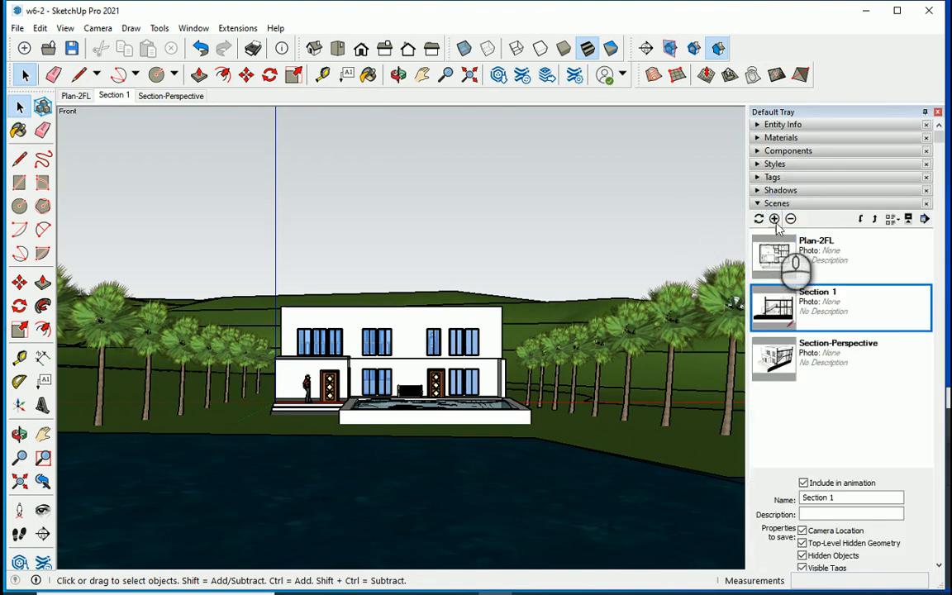
pyautogui.click(775, 219)
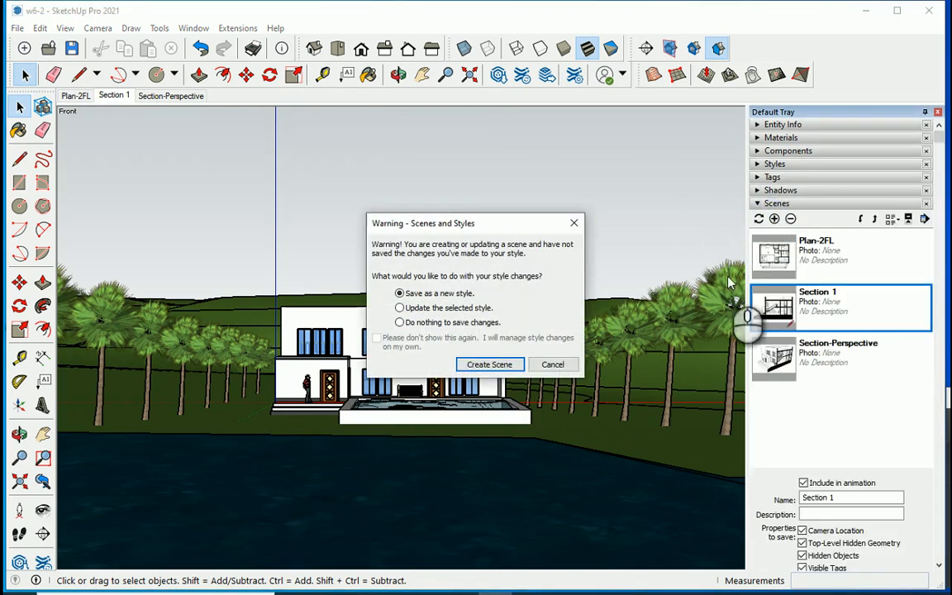
pyautogui.click(504, 363)
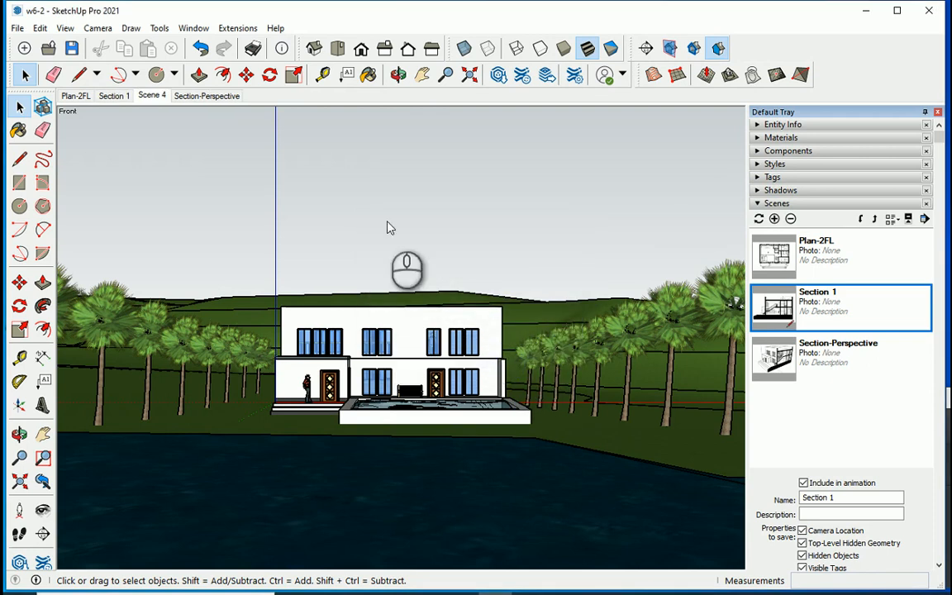
# Rename the new scene as Lake View and move it to the first place in the scene order.
pyautogui.rightClick(154, 96)
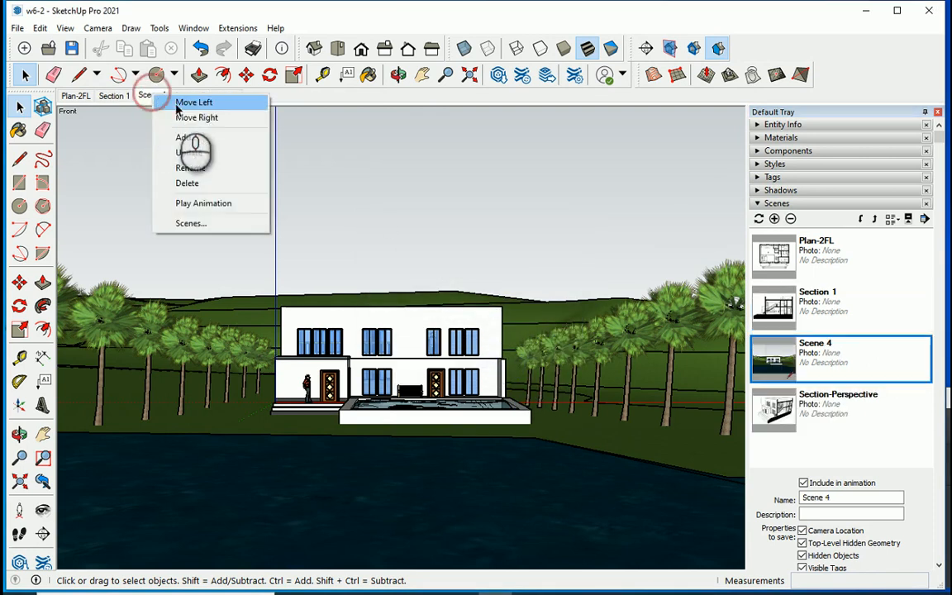
pyautogui.click(214, 169)
pyautogui.write('Lake Vie')
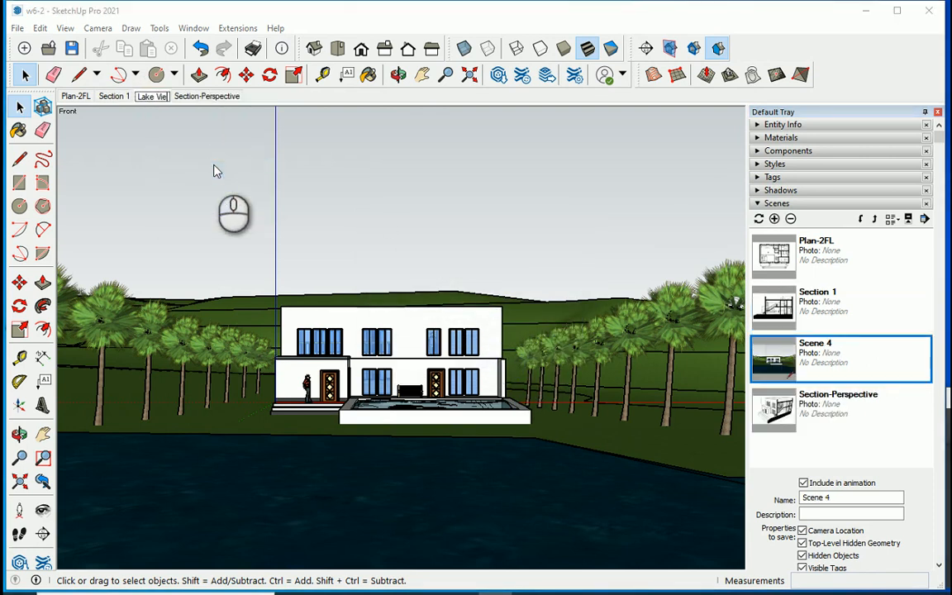
pyautogui.write('w')
pyautogui.press('Return')
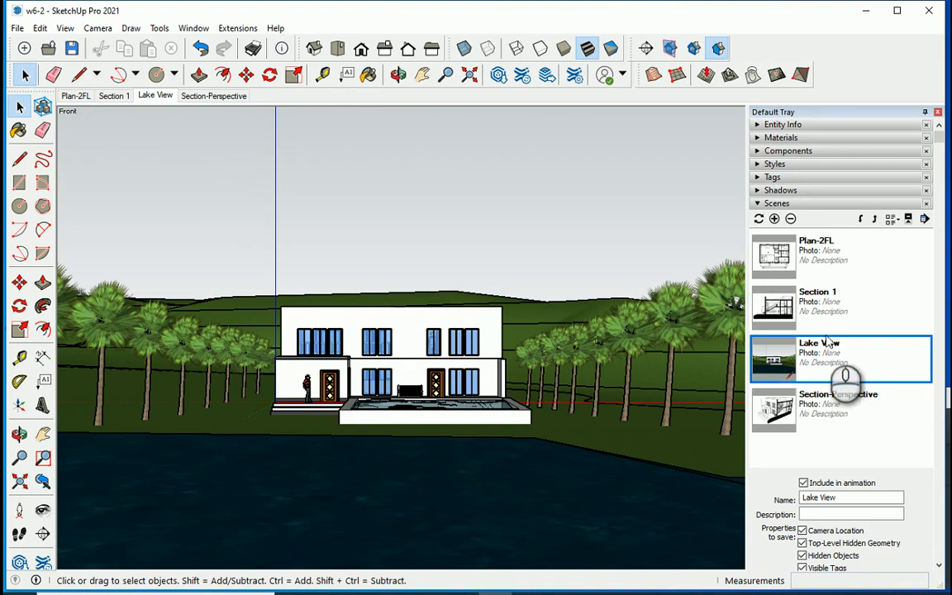
pyautogui.click(875, 220)
pyautogui.click(875, 220)
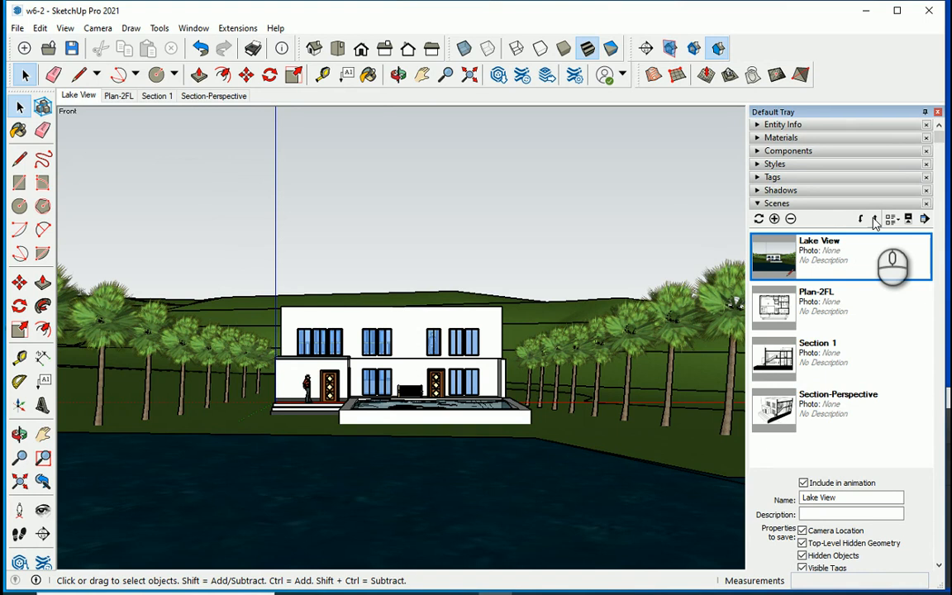
# Apply the Scribble on Masonite style from Assorted Styles and turn off its section cuts.
pyautogui.click(759, 165)
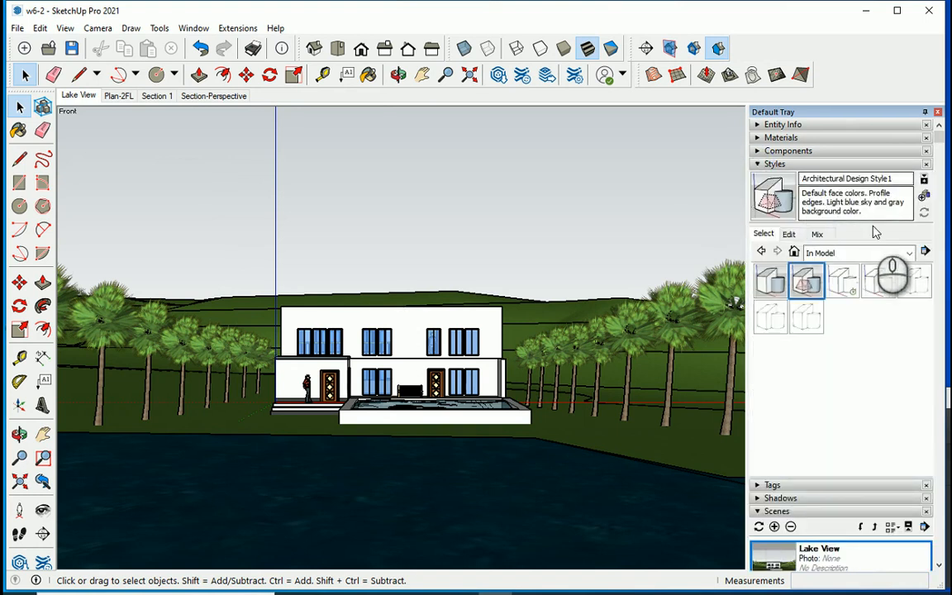
pyautogui.click(903, 255)
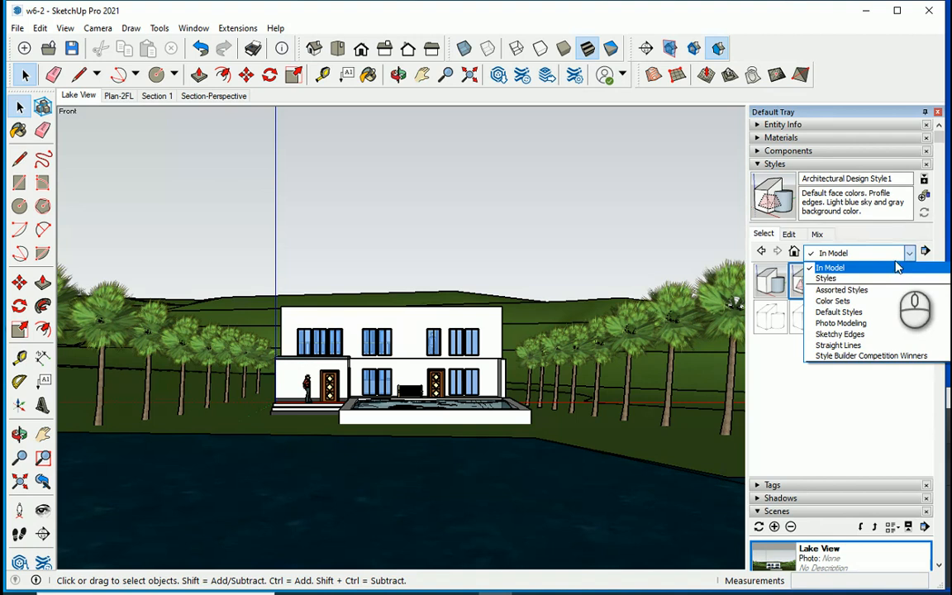
pyautogui.click(882, 290)
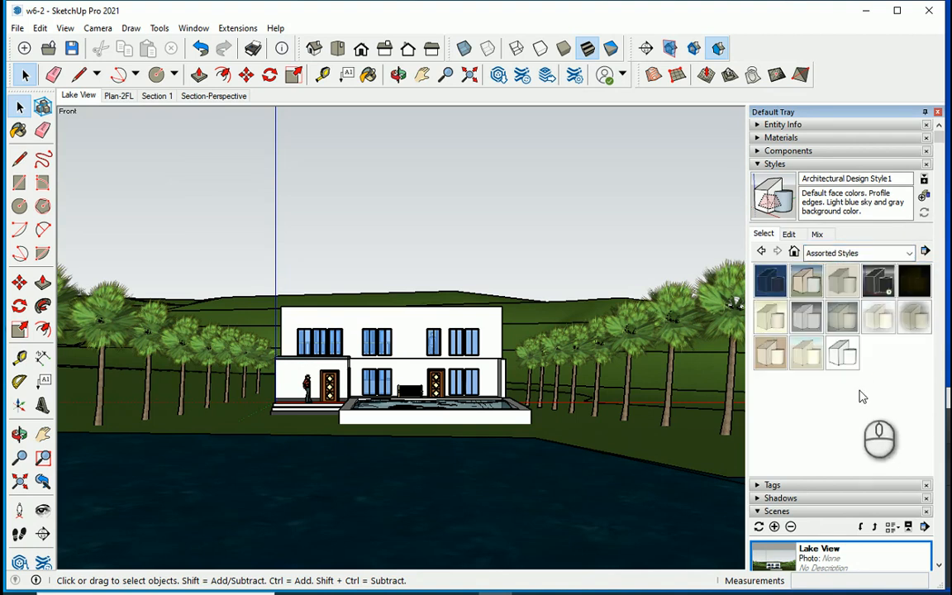
pyautogui.click(770, 361)
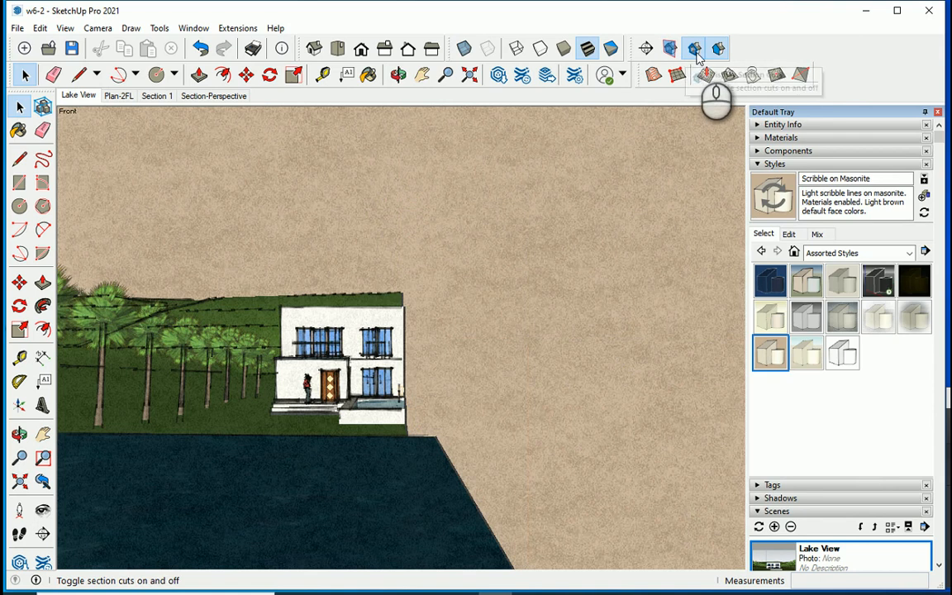
pyautogui.click(694, 48)
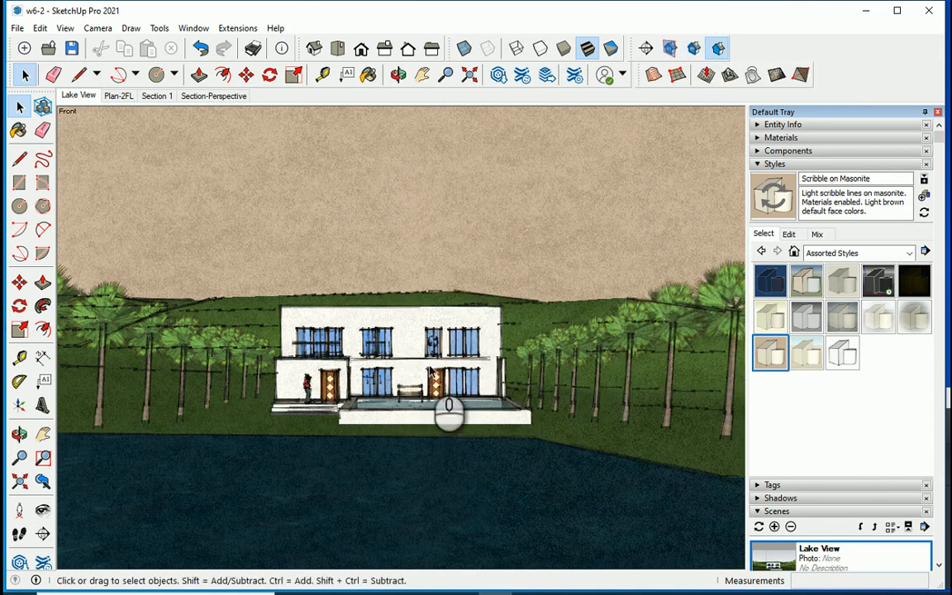
# Switch the edges off and back on in the Scribble on Masonite style's edge settings.
pyautogui.click(789, 235)
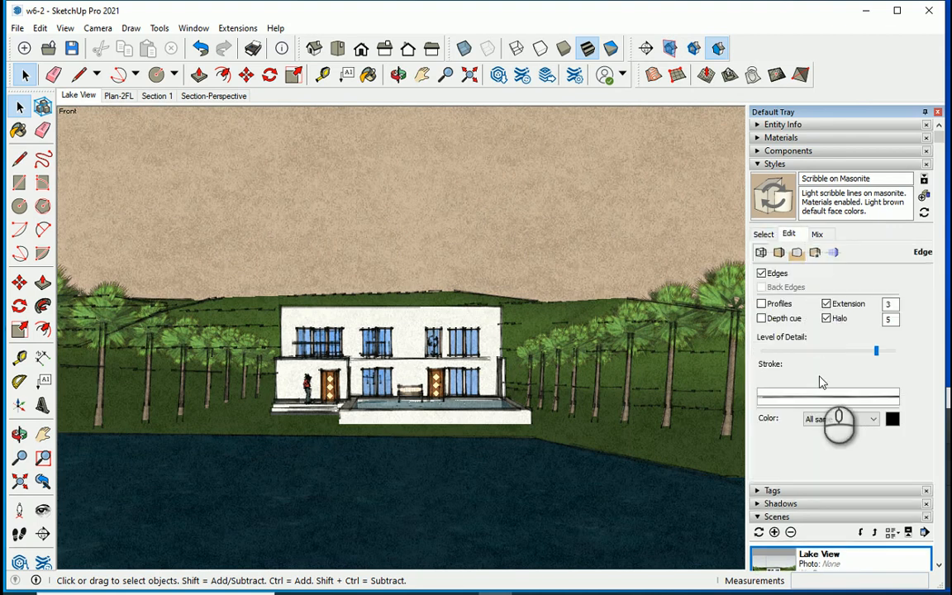
pyautogui.click(761, 273)
pyautogui.click(762, 274)
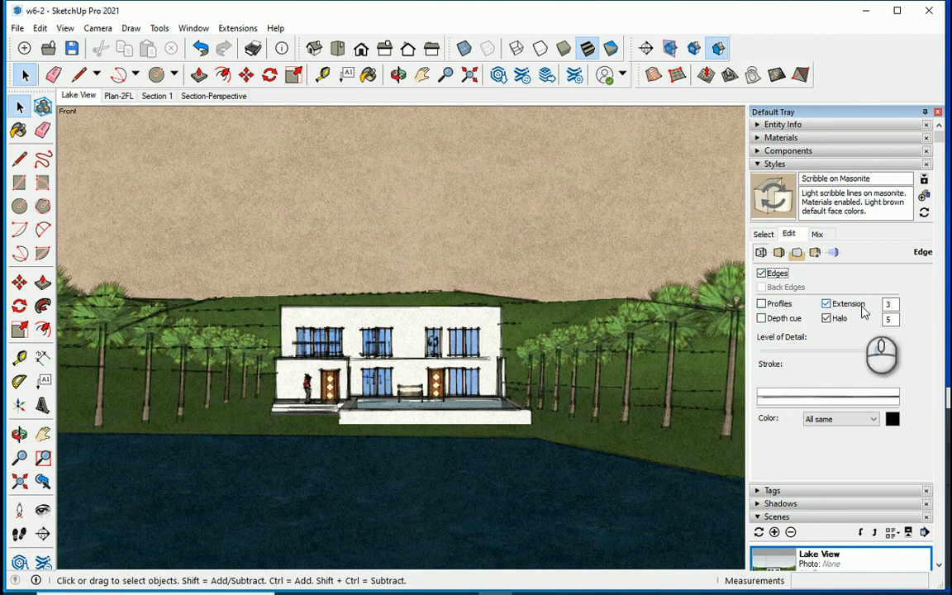
# Try an edge extension of 1 and restore it to 3.
pyautogui.doubleClick(890, 304)
pyautogui.press('Tab')
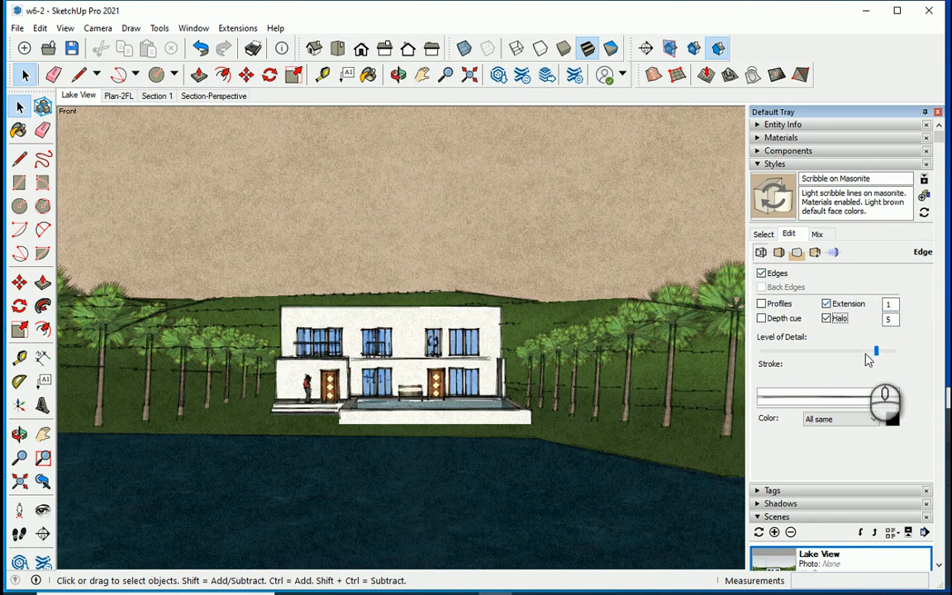
pyautogui.doubleClick(889, 304)
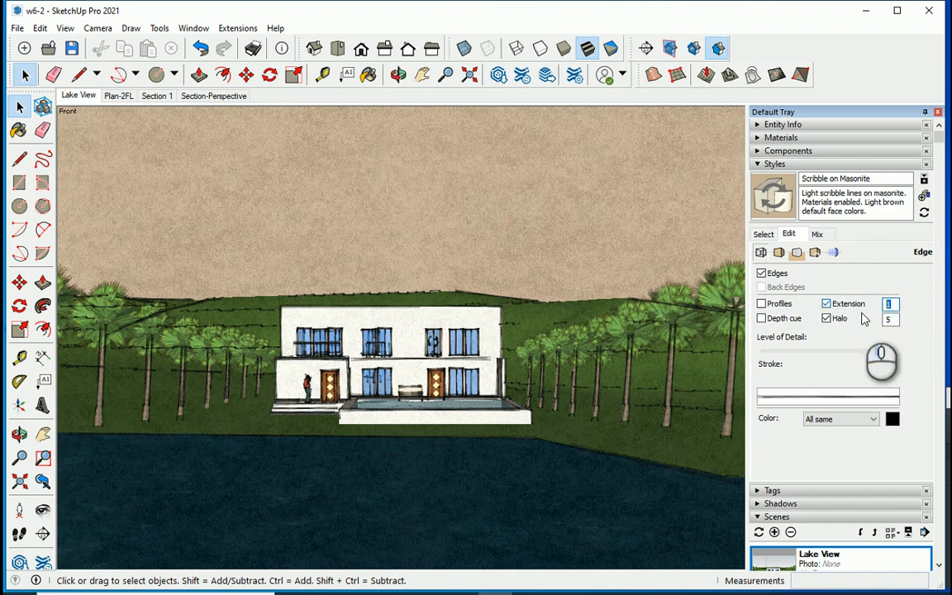
pyautogui.write('3')
pyautogui.press('Tab')
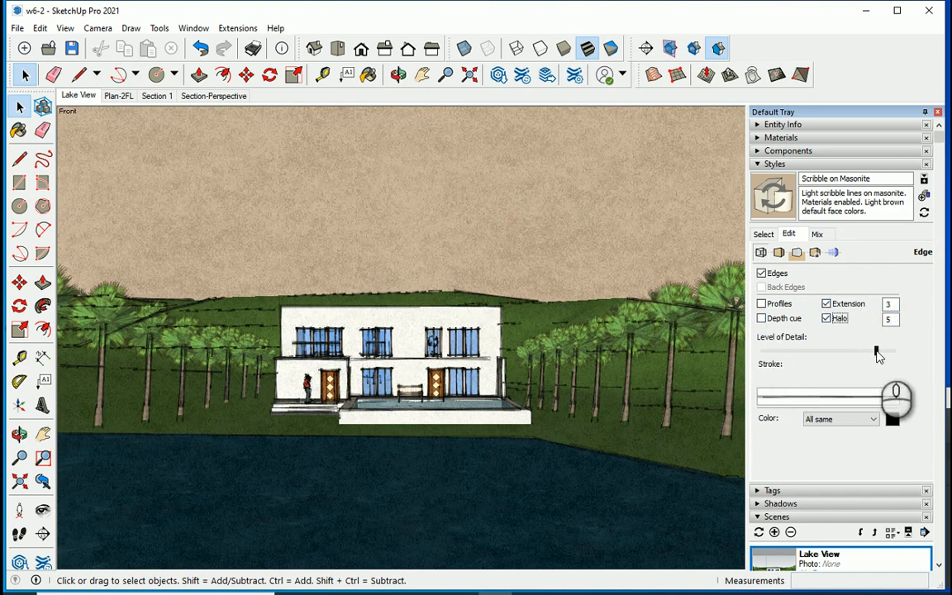
# Slightly lower the level of detail of the style's edges.
pyautogui.moveTo(878, 354); pyautogui.dragTo(904, 381)
pyautogui.moveTo(859, 354); pyautogui.dragTo(897, 374)
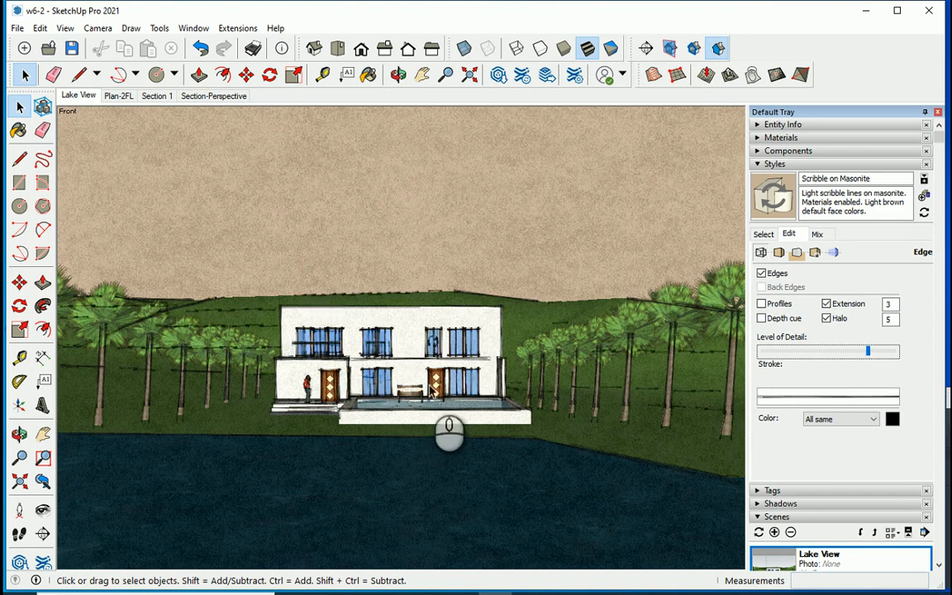
# Update the Lake View scene, saving the modified Scribble on Masonite settings as a new style.
pyautogui.rightClick(85, 99)
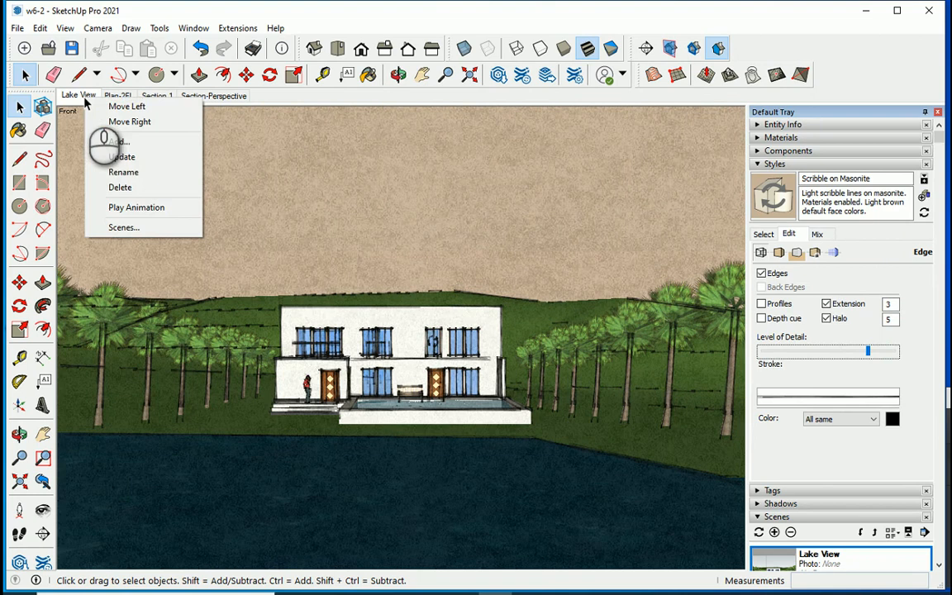
pyautogui.click(123, 158)
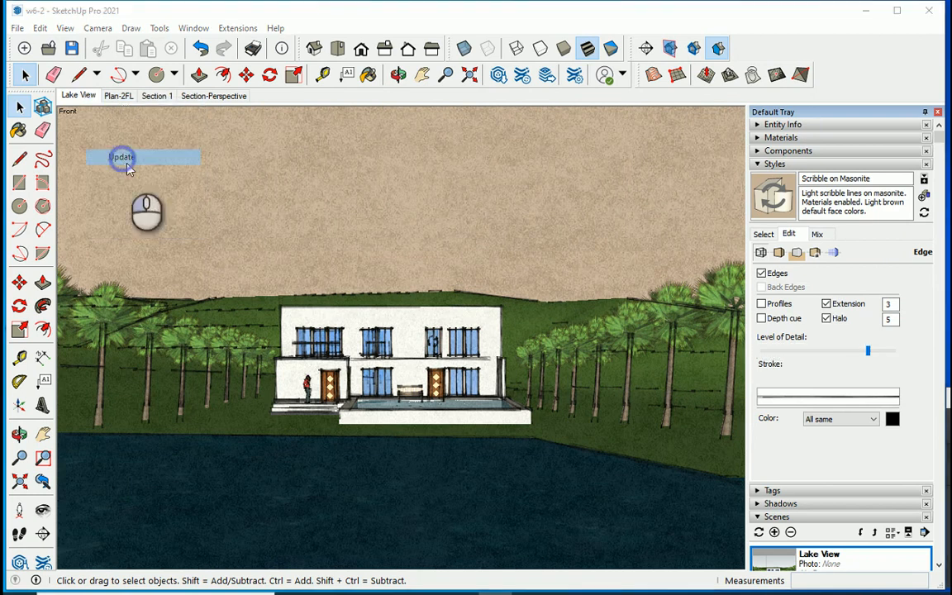
pyautogui.click(479, 365)
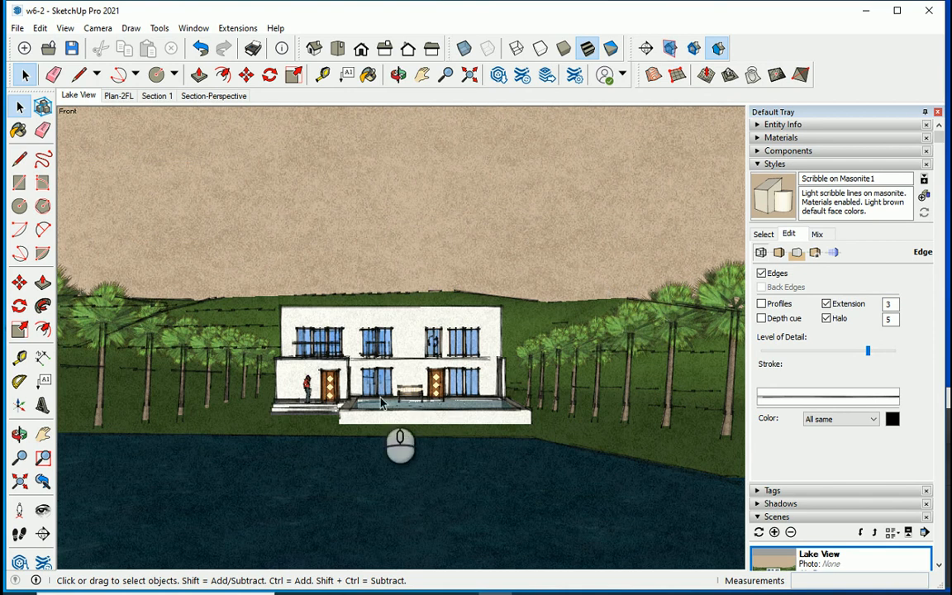
# Add a scene named Front View that frames the house facade closely with part of the pool in front.
pyautogui.scroll(6, 346, 426)
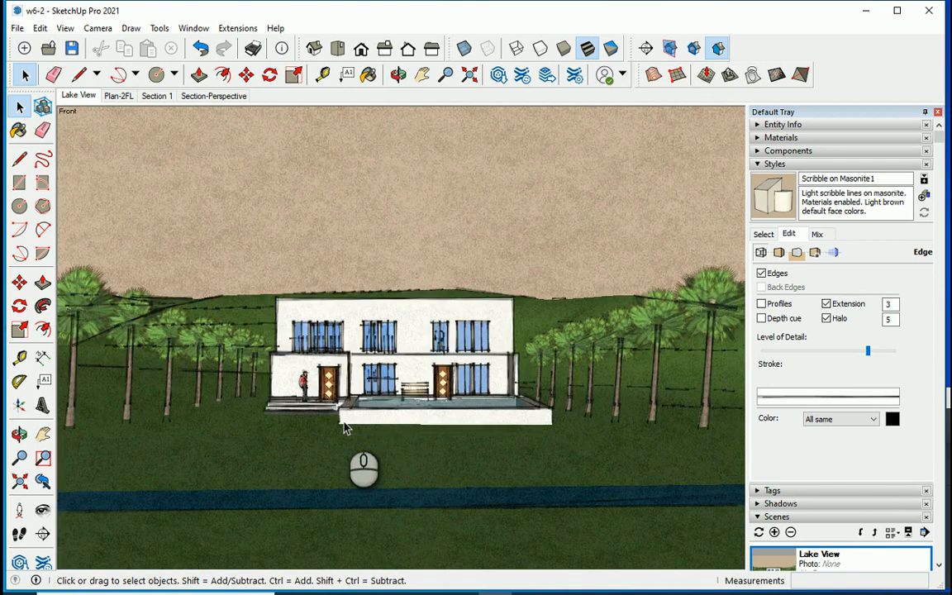
pyautogui.scroll(3, 331, 377)
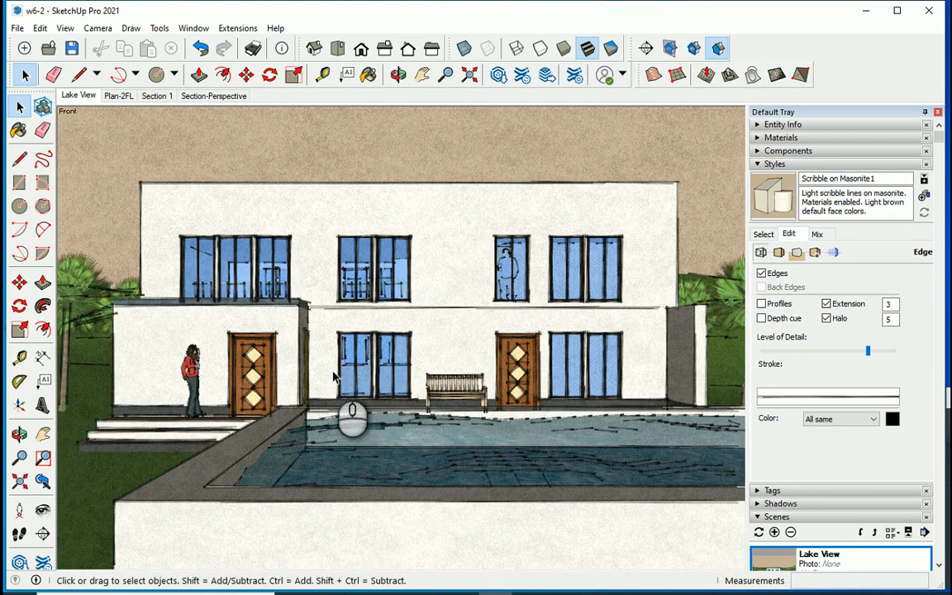
pyautogui.scroll(2, 367, 389)
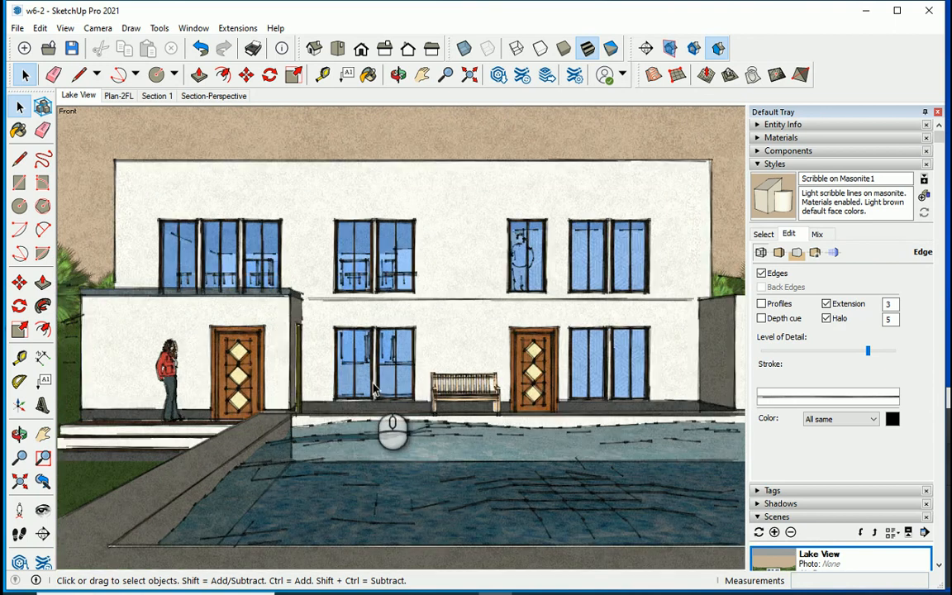
pyautogui.moveTo(373, 389)
pyautogui.mouseDown(button='middle')
pyautogui.moveTo(367, 395)
pyautogui.moveTo(393, 404)
pyautogui.mouseUp(button='middle')
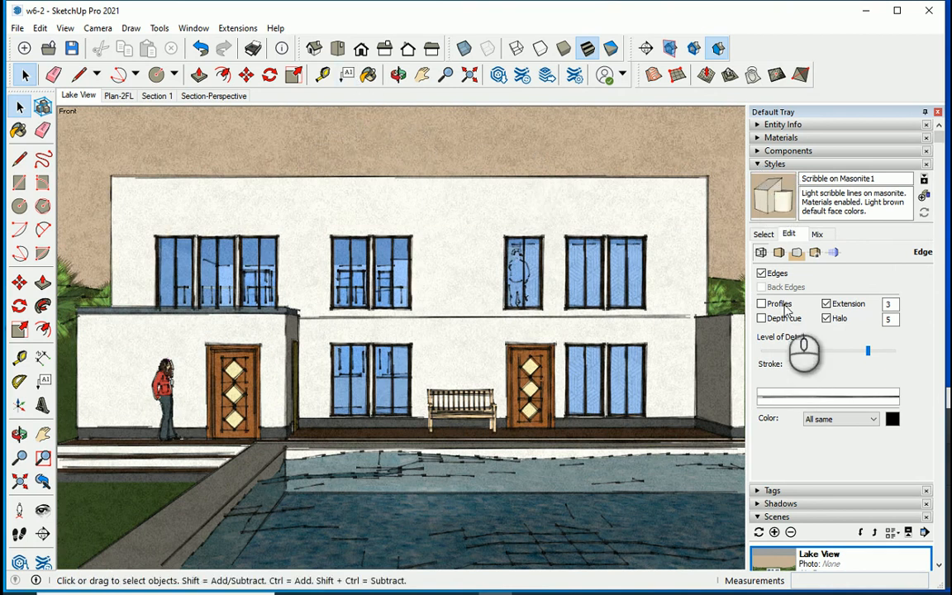
pyautogui.click(771, 163)
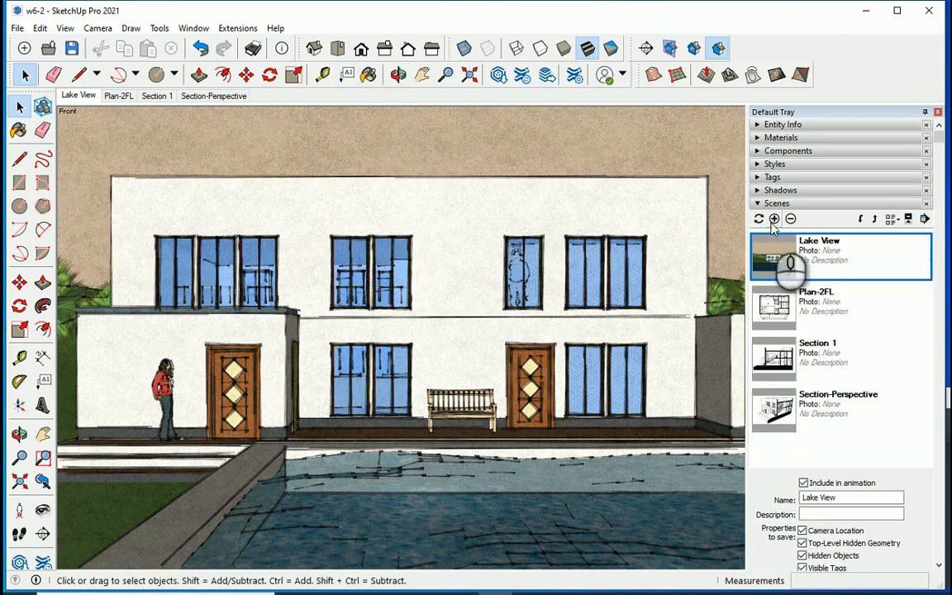
pyautogui.click(774, 218)
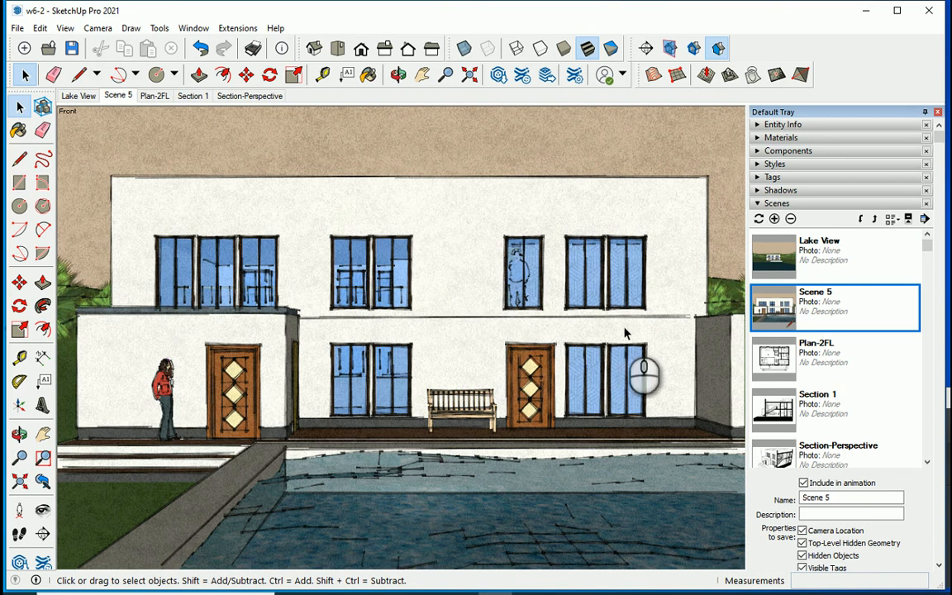
pyautogui.moveTo(833, 499); pyautogui.dragTo(774, 499)
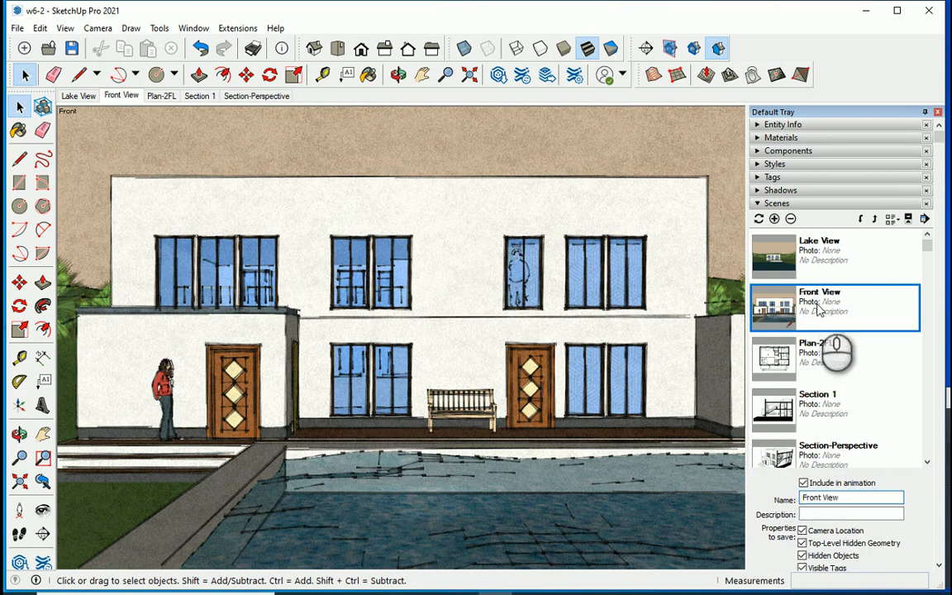
# Apply the in-model Architectural Design Style1 to the front view and update the Front View scene with it.
pyautogui.moveTo(612, 410); pyautogui.dragTo(606, 411, button='middle')
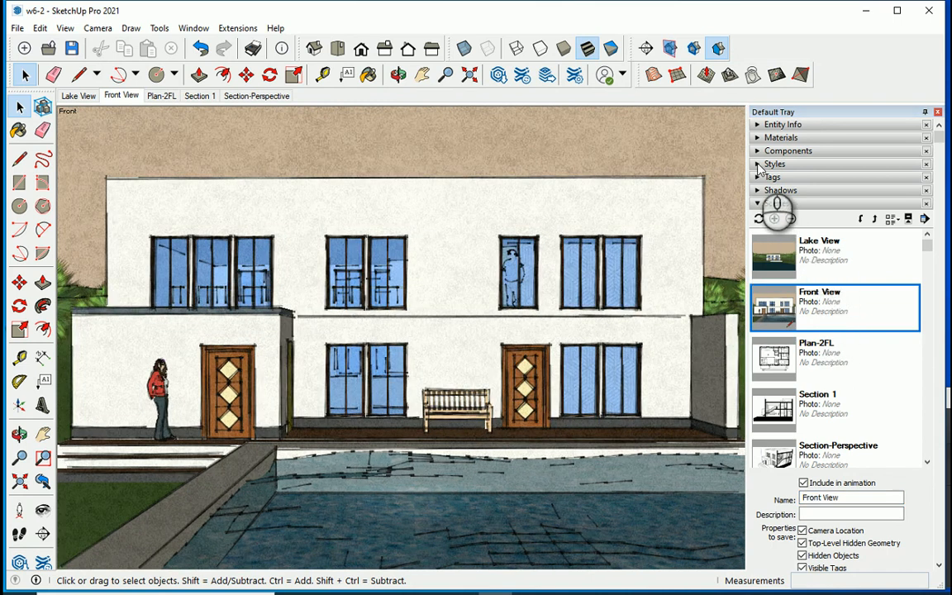
pyautogui.click(758, 164)
pyautogui.click(790, 234)
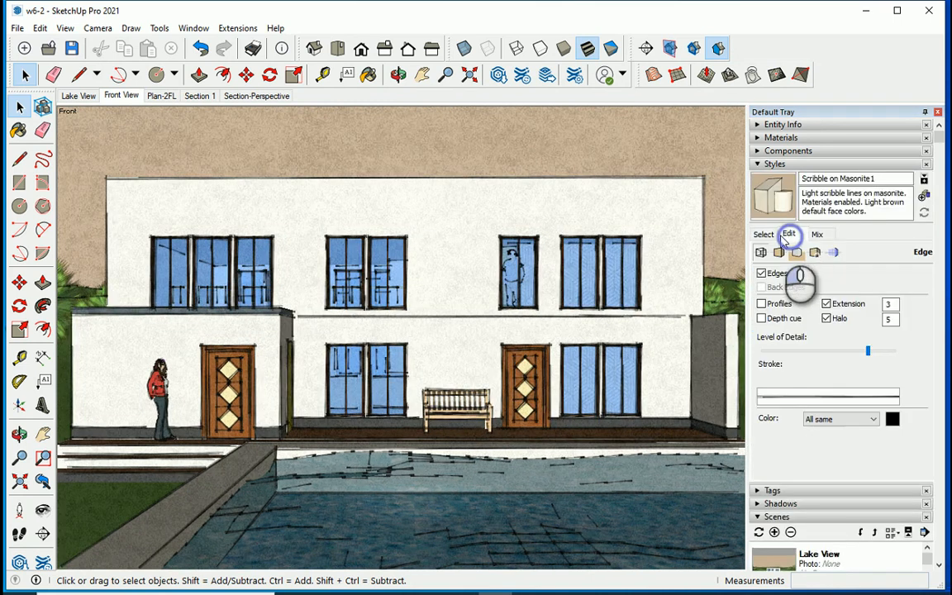
pyautogui.click(764, 234)
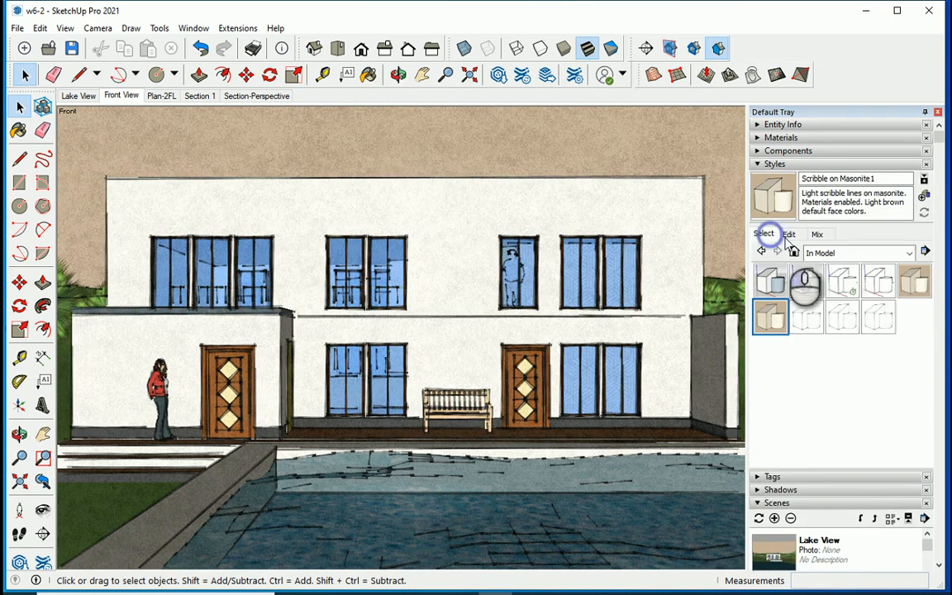
pyautogui.click(804, 285)
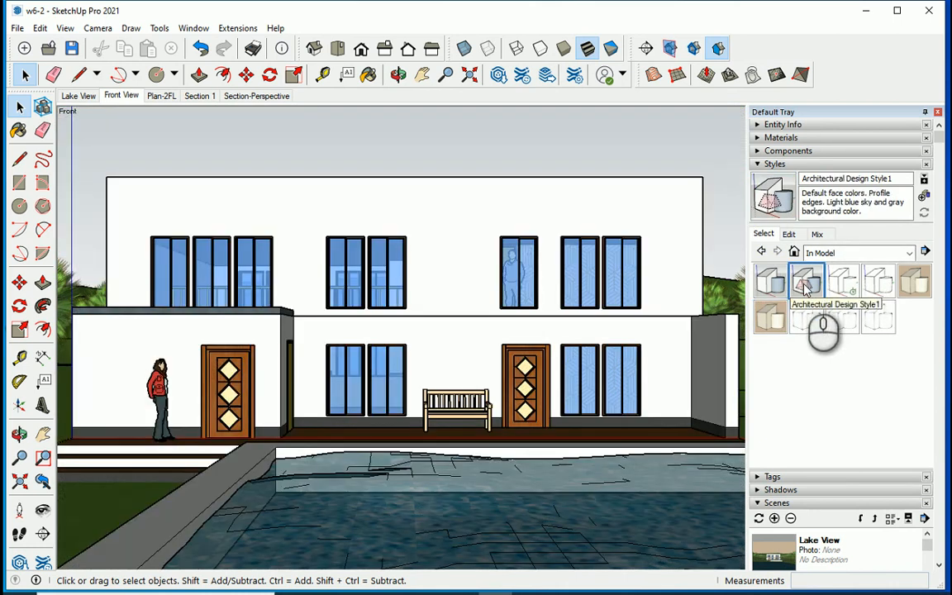
pyautogui.rightClick(124, 99)
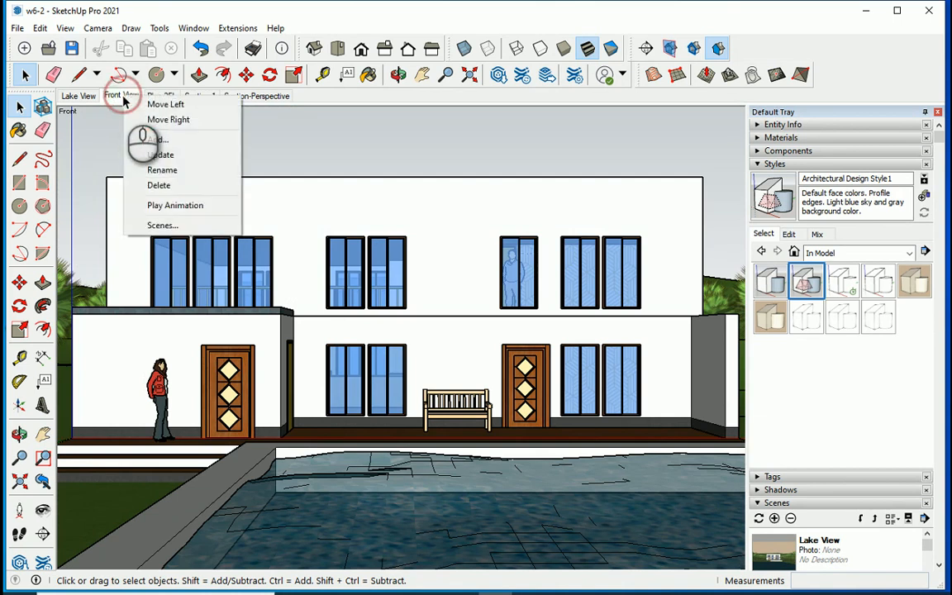
pyautogui.click(149, 155)
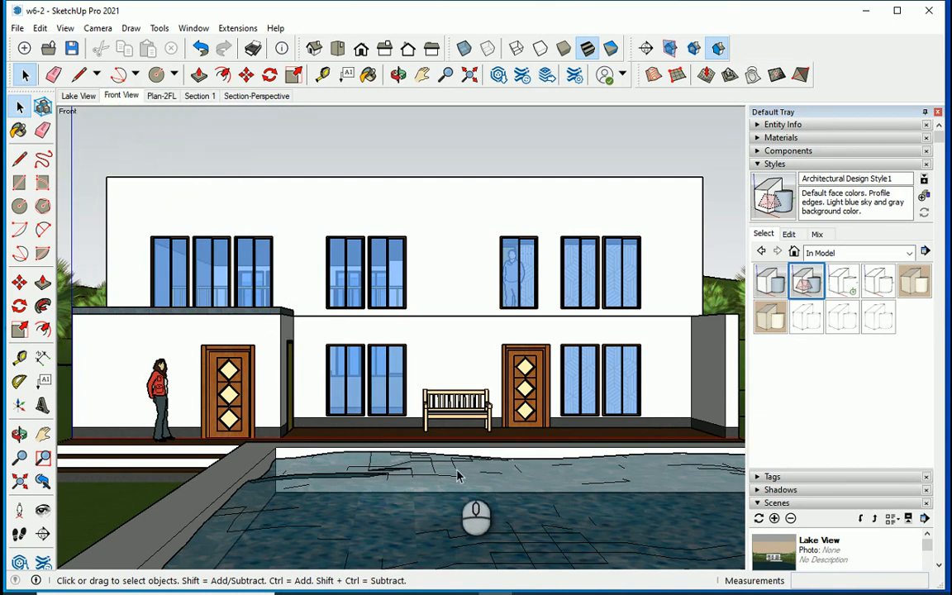
# Add a scene named Entrance showing the porch at an angle, with its steps, doors and bench.
pyautogui.scroll(6, 459, 475)
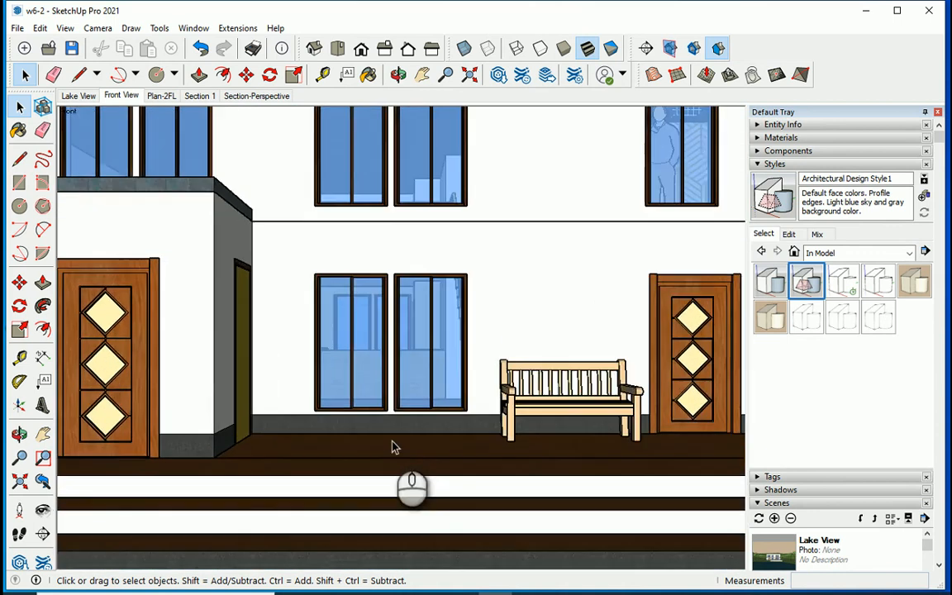
pyautogui.moveTo(423, 468); pyautogui.dragTo(281, 430, button='middle')
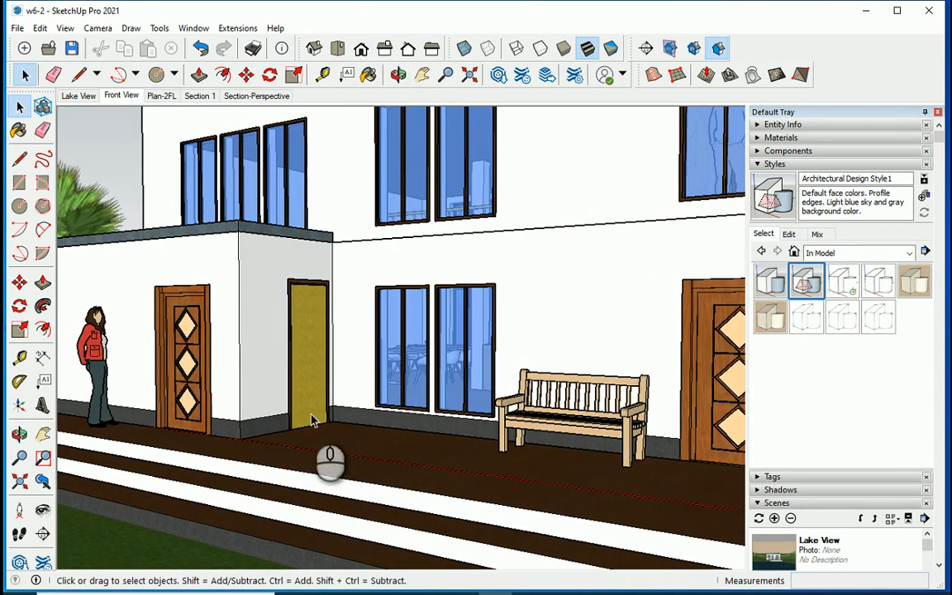
pyautogui.scroll(1, 312, 420)
pyautogui.scroll(-1, 301, 417)
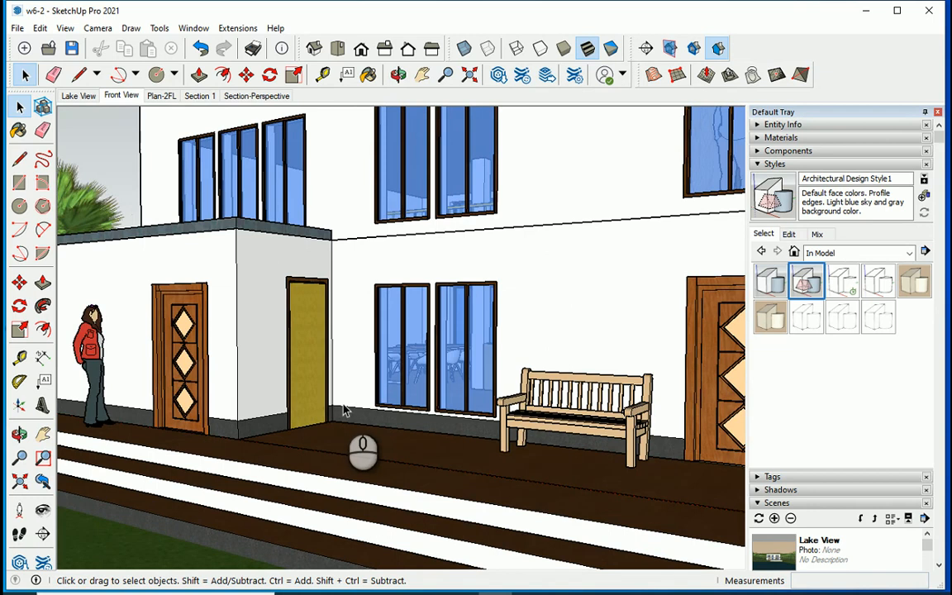
pyautogui.moveTo(324, 405); pyautogui.dragTo(329, 365, button='middle')
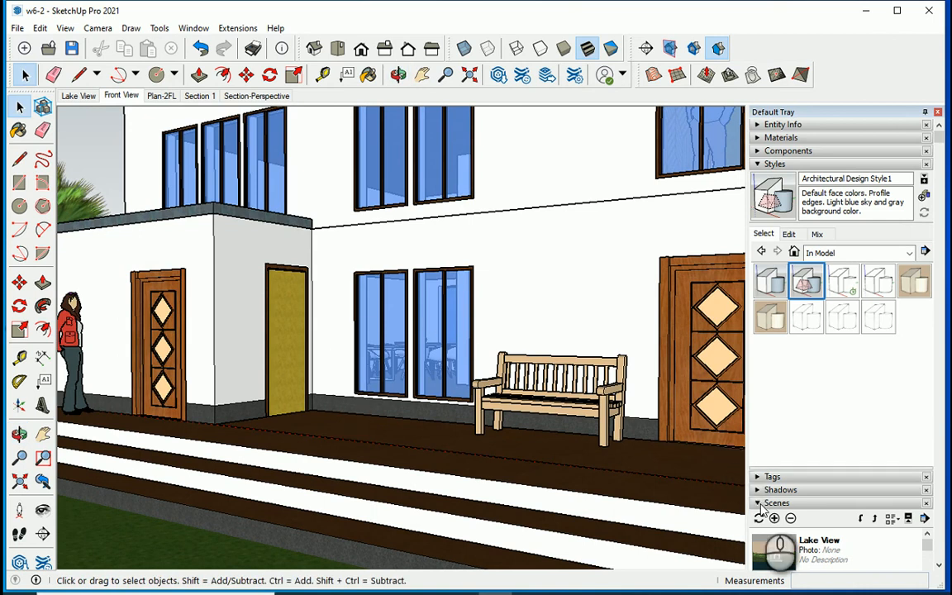
pyautogui.click(773, 518)
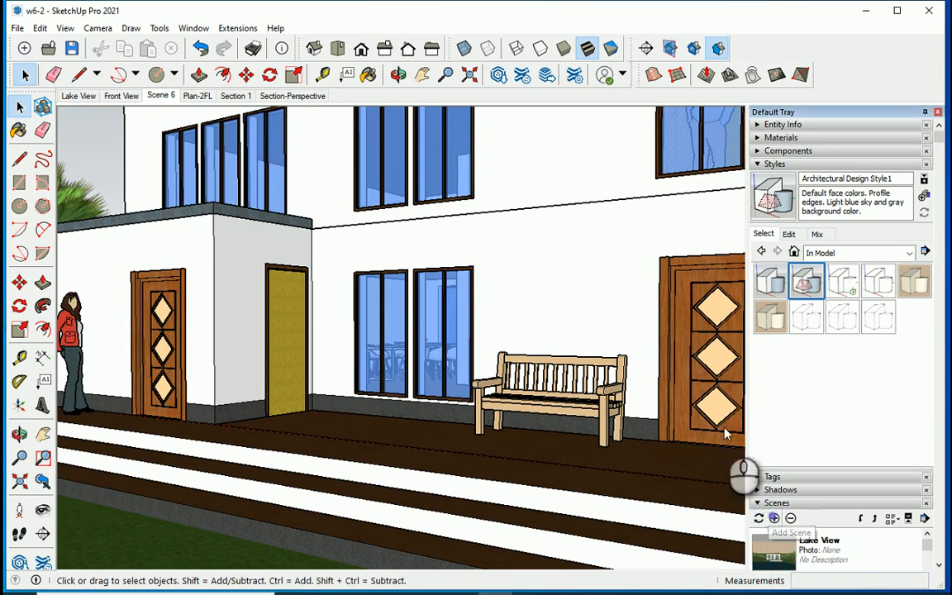
pyautogui.rightClick(157, 98)
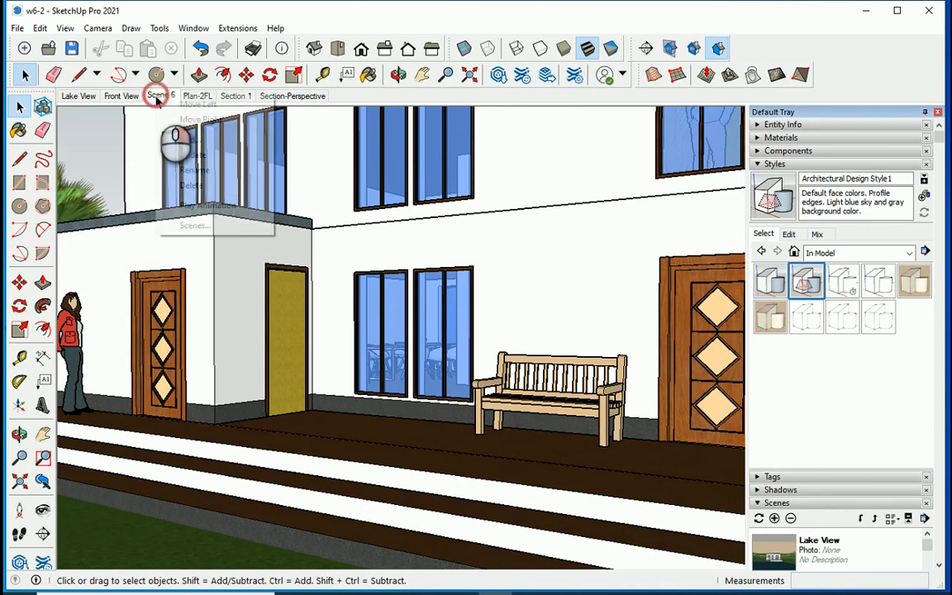
pyautogui.click(202, 171)
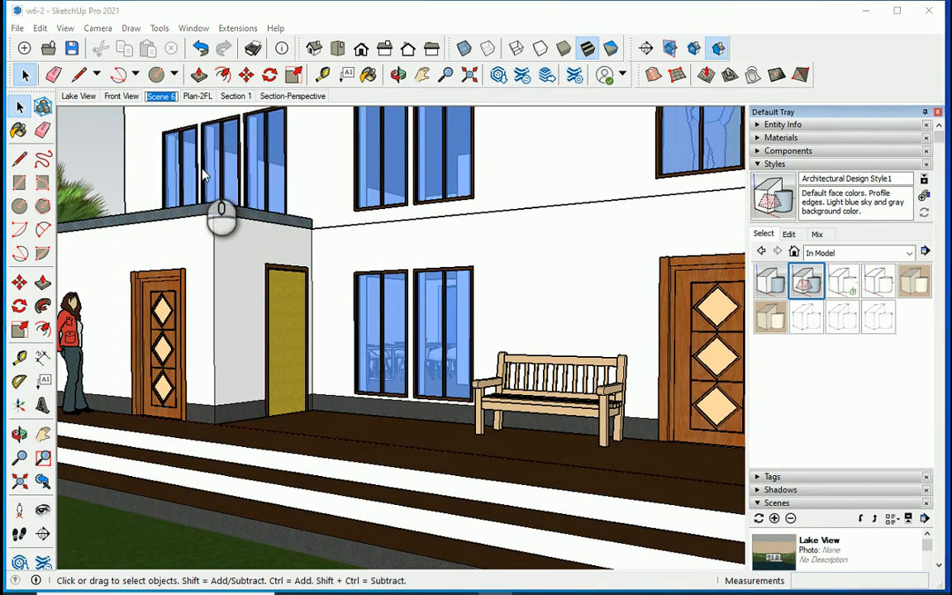
pyautogui.write('Entrance')
pyautogui.press('Return')
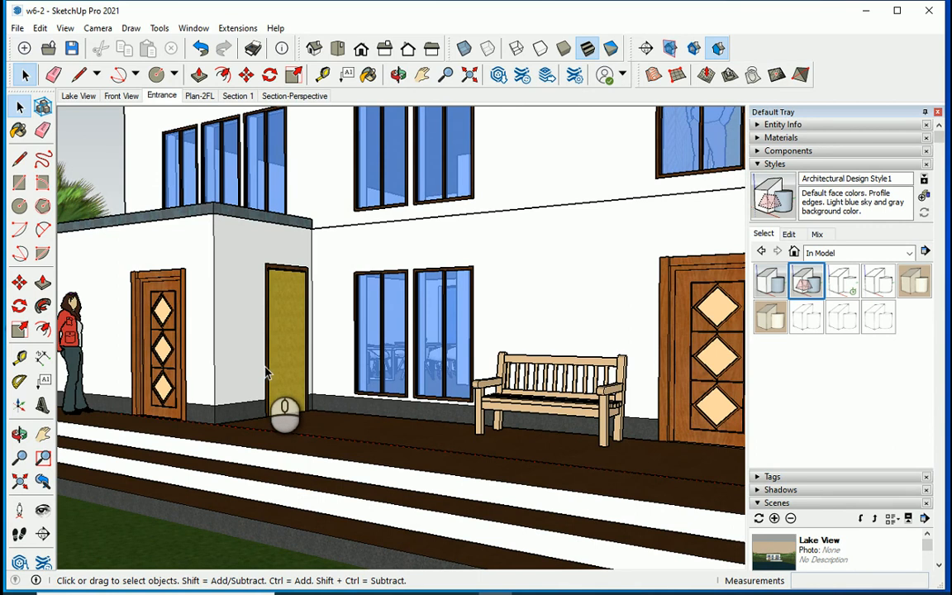
# Add a scene named Interior-1 inside the house, looking past the sofa towards the dining table and kitchen counter.
pyautogui.scroll(10, 266, 377)
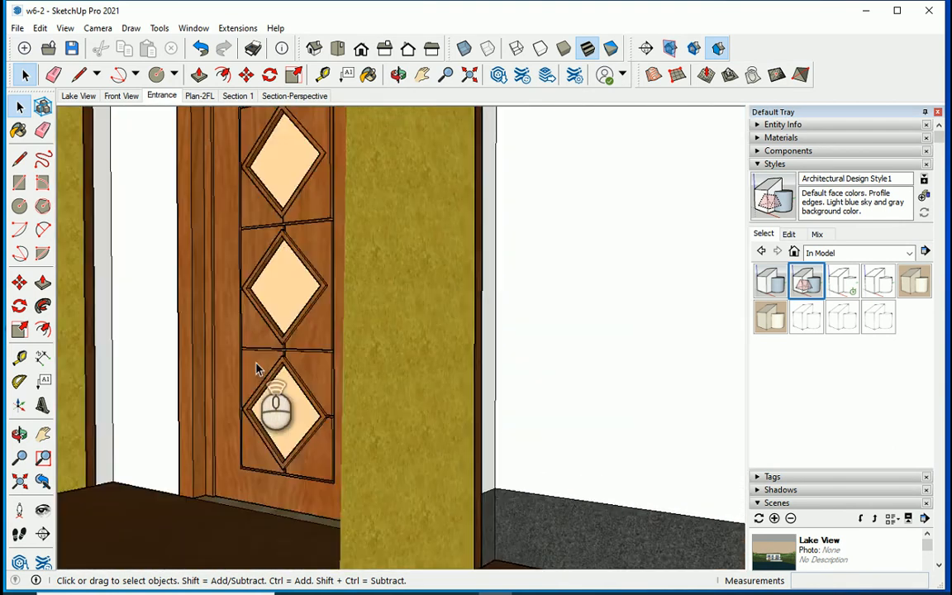
pyautogui.moveTo(258, 370); pyautogui.dragTo(447, 384, button='middle')
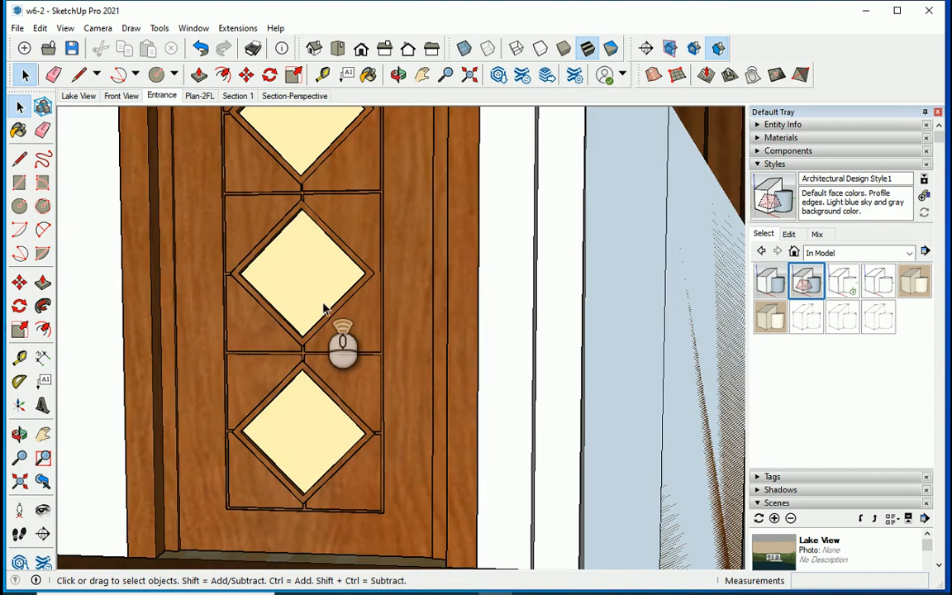
pyautogui.scroll(3, 324, 309)
pyautogui.scroll(4, 324, 308)
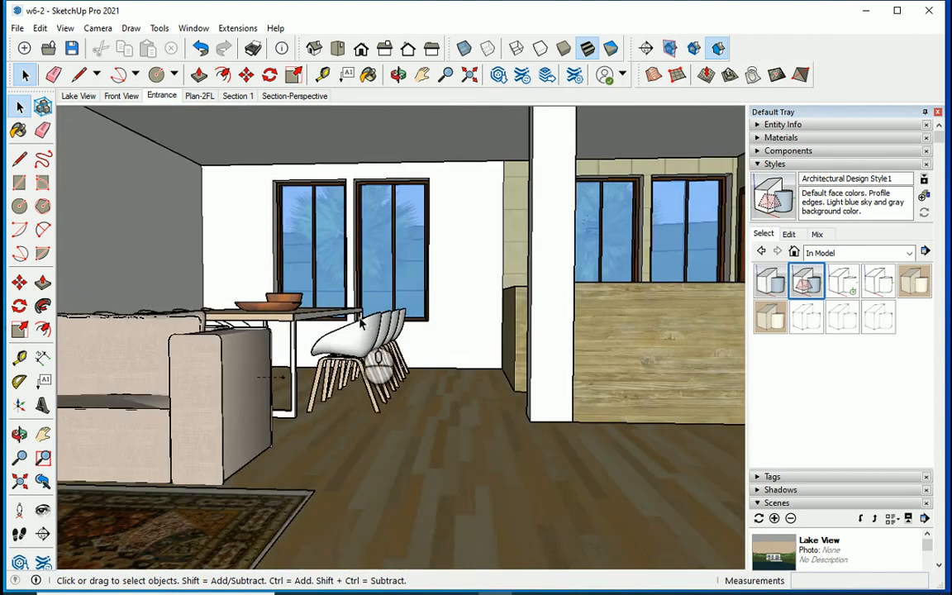
pyautogui.moveTo(360, 316); pyautogui.dragTo(382, 329, button='middle')
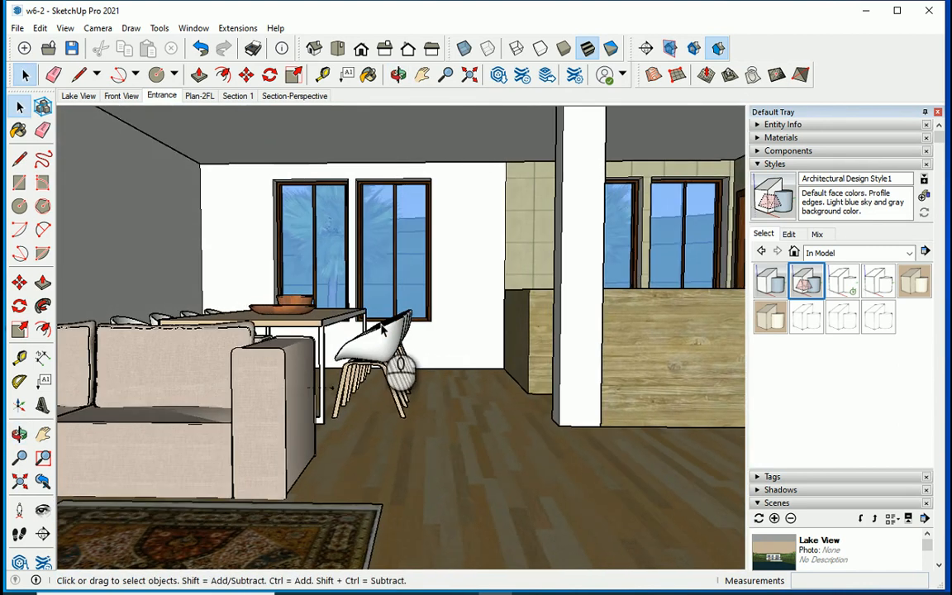
pyautogui.scroll(-1, 610, 366)
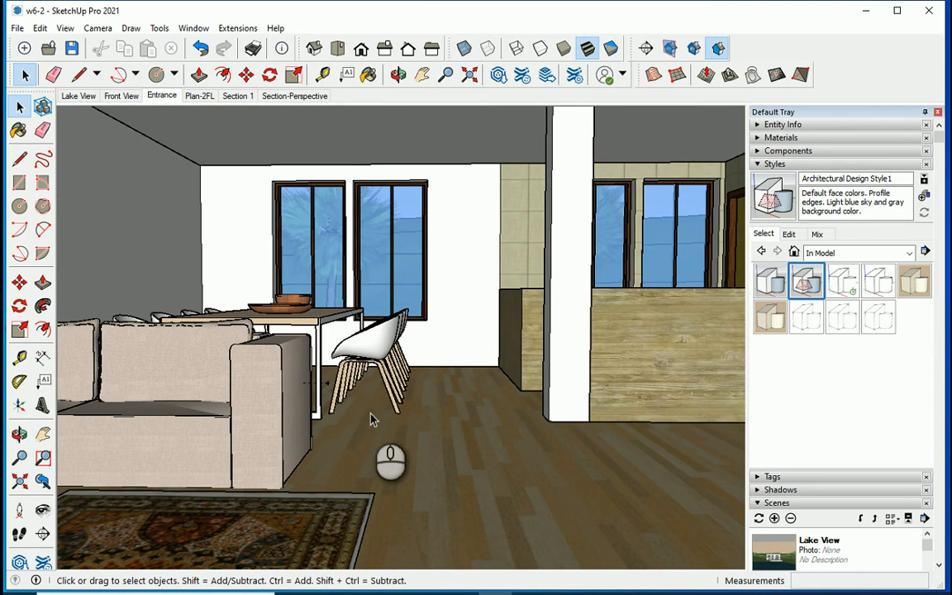
pyautogui.click(775, 518)
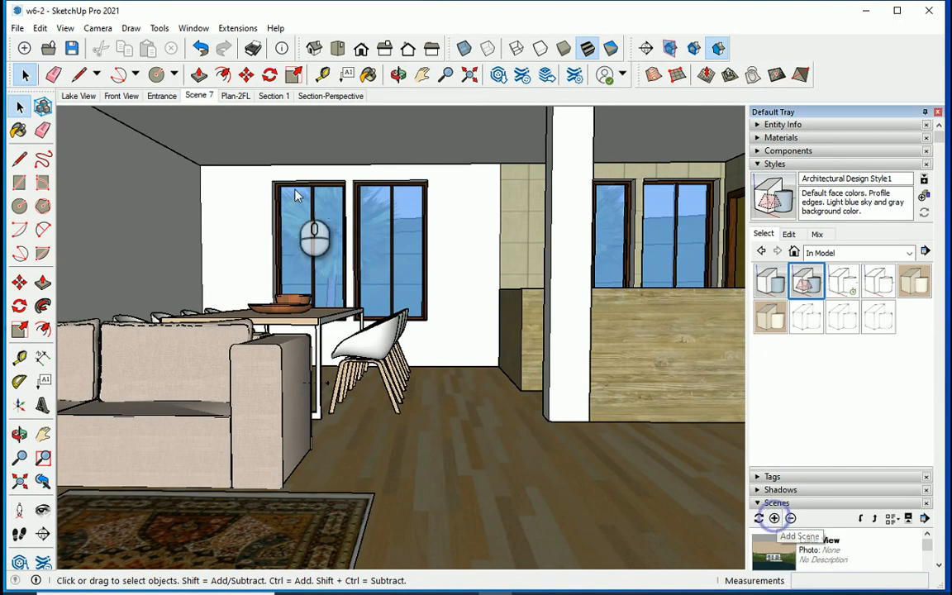
pyautogui.rightClick(195, 98)
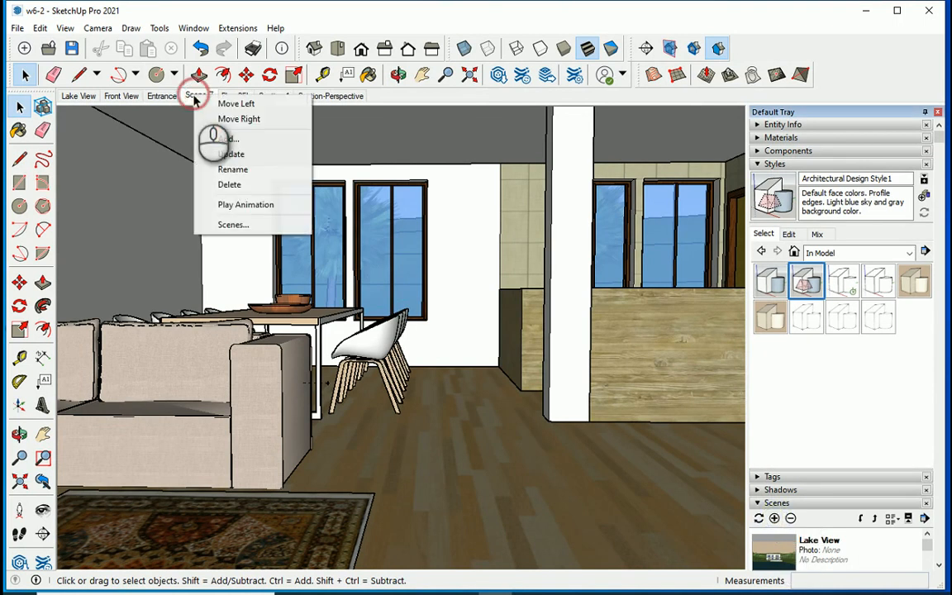
pyautogui.click(235, 171)
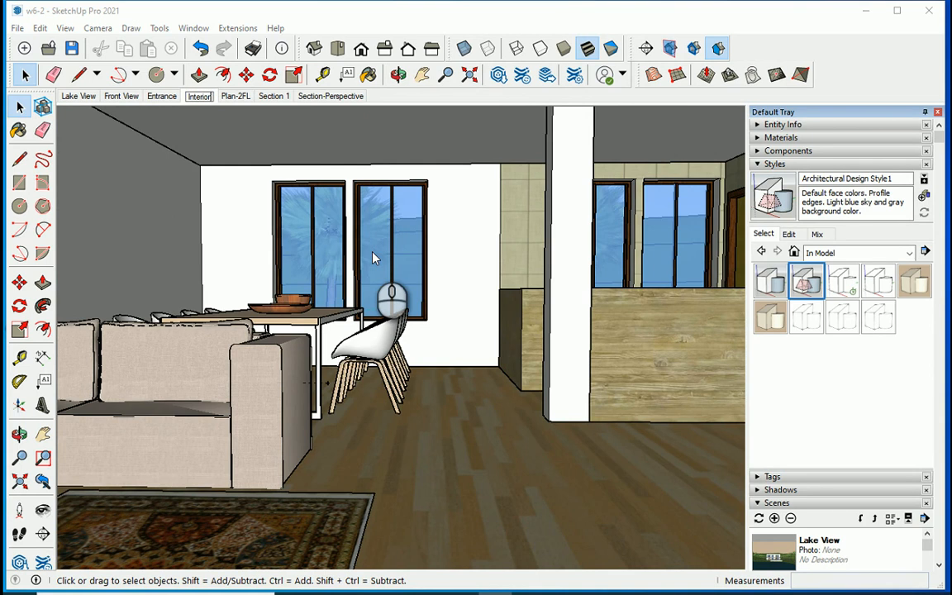
pyautogui.write('Interior-1')
pyautogui.press('Return')
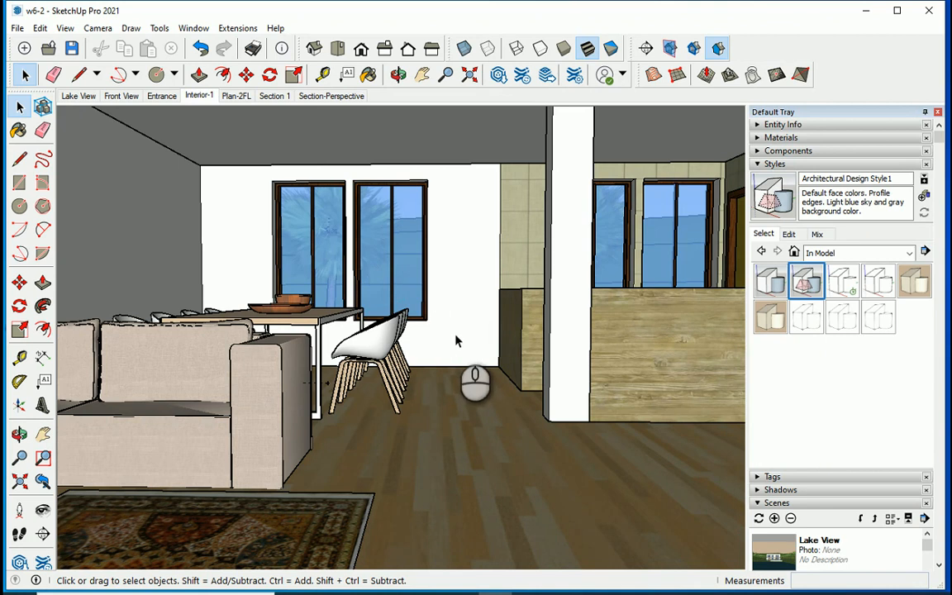
# Add a scene named Interior-LivingRoom framing the sofa, rug and wall painting, with the dining table and upper railing beyond.
pyautogui.moveTo(455, 340)
pyautogui.mouseDown(button='middle')
pyautogui.moveTo(451, 334)
pyautogui.moveTo(442, 346)
pyautogui.moveTo(377, 364)
pyautogui.moveTo(263, 361)
pyautogui.moveTo(77, 493)
pyautogui.moveTo(312, 399)
pyautogui.moveTo(359, 408)
pyautogui.moveTo(342, 409)
pyautogui.moveTo(346, 418)
pyautogui.mouseUp(button='middle')
pyautogui.scroll(-5, 294, 372)
pyautogui.scroll(2, 295, 372)
pyautogui.scroll(-1, 346, 417)
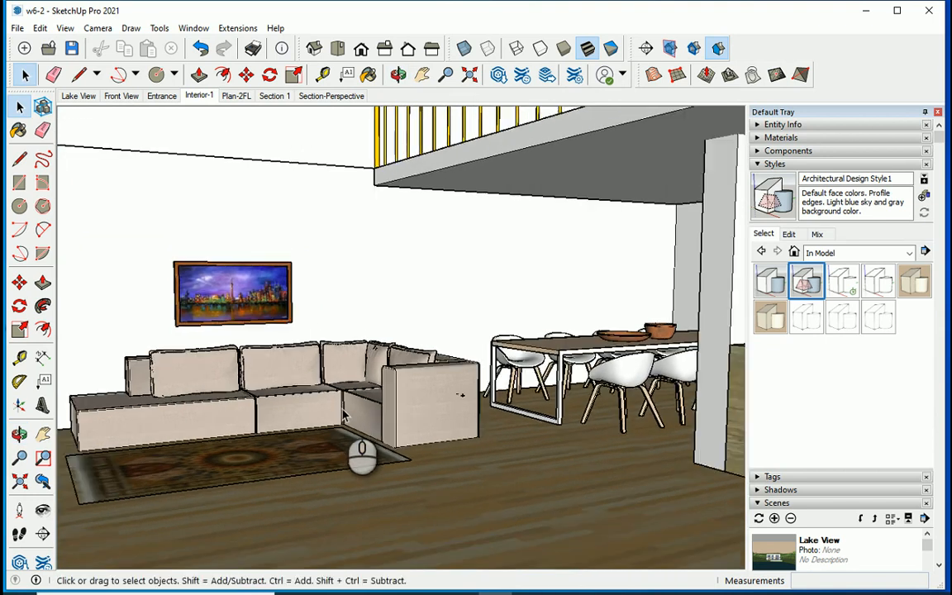
pyautogui.scroll(-1, 342, 412)
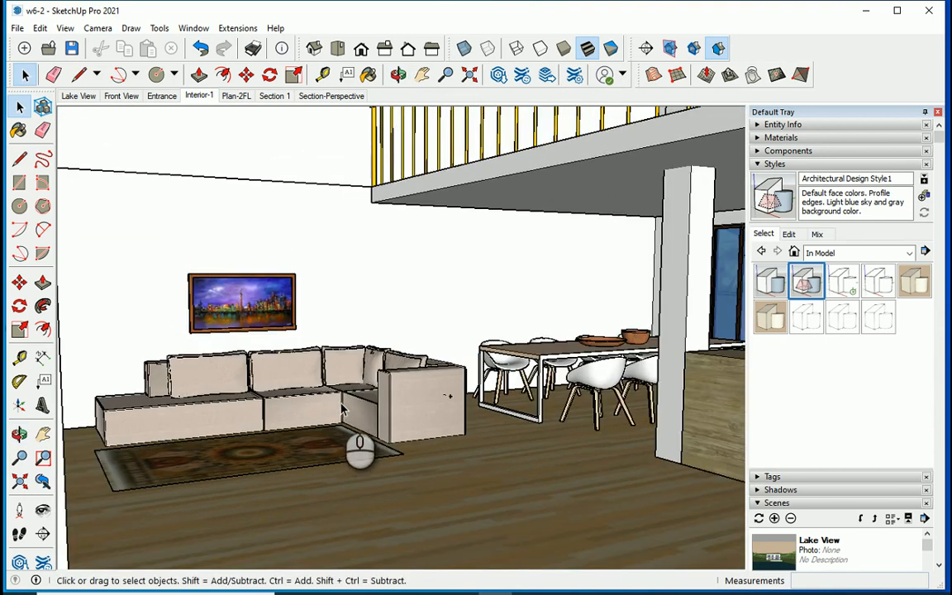
pyautogui.scroll(-1, 342, 409)
pyautogui.moveTo(340, 405); pyautogui.dragTo(365, 360, button='middle')
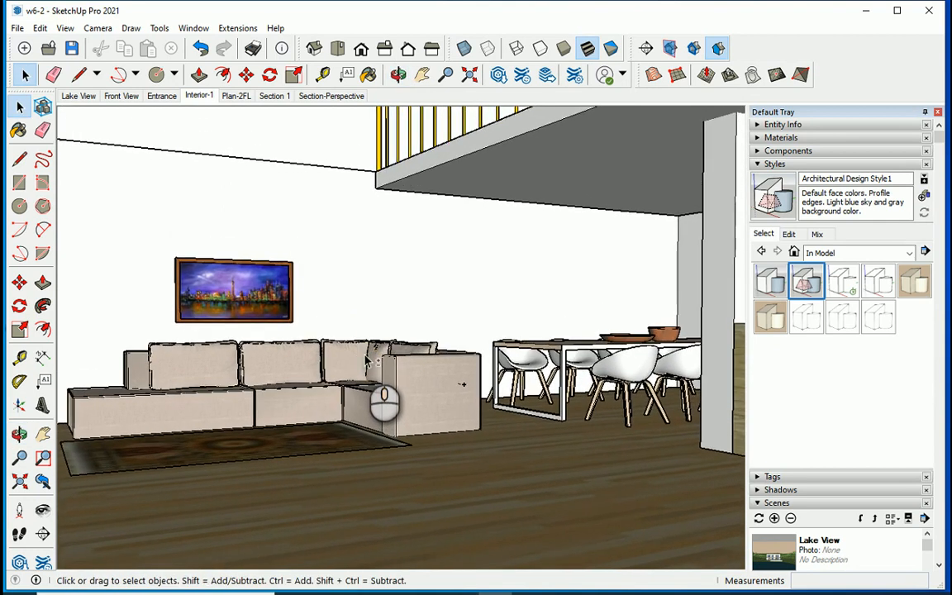
pyautogui.keyDown('shift'); pyautogui.moveTo(363, 316); pyautogui.dragTo(361, 344, button='middle'); pyautogui.keyUp('shift')
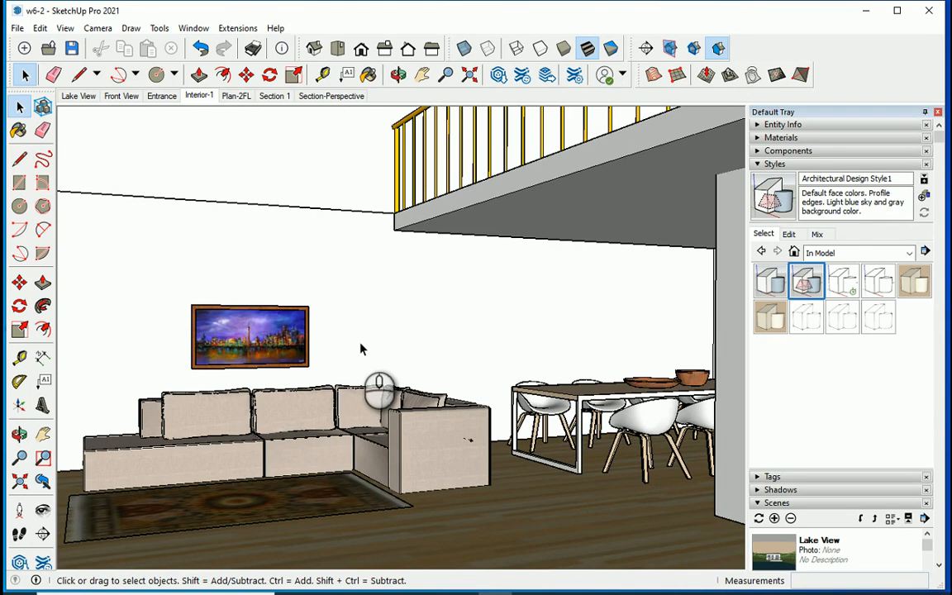
pyautogui.click(774, 518)
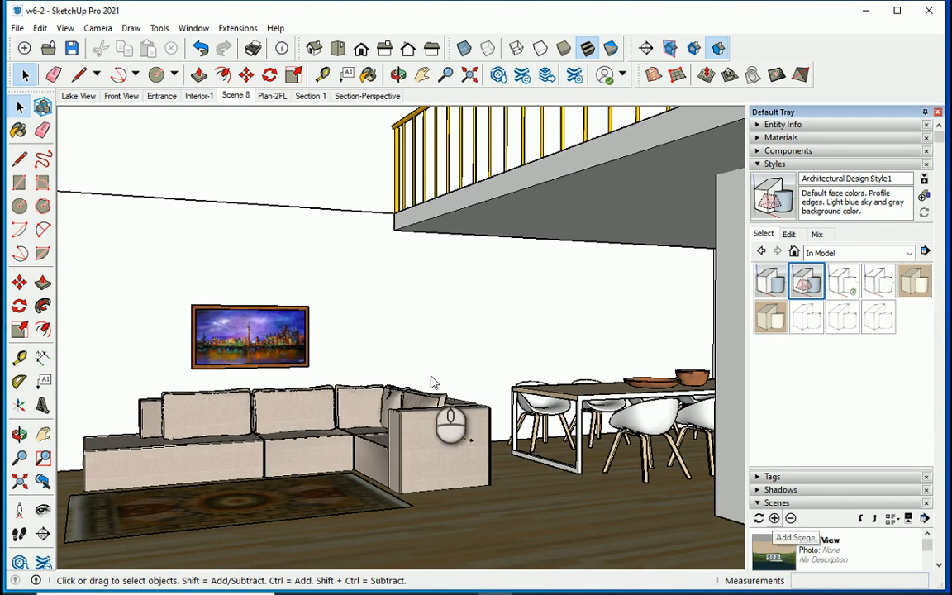
pyautogui.rightClick(237, 98)
pyautogui.click(280, 171)
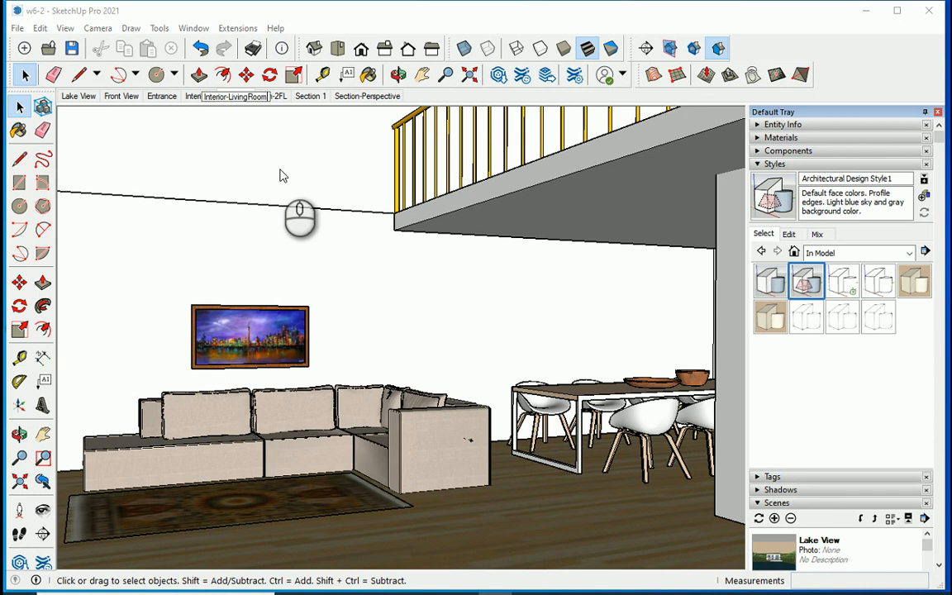
pyautogui.press('Return')
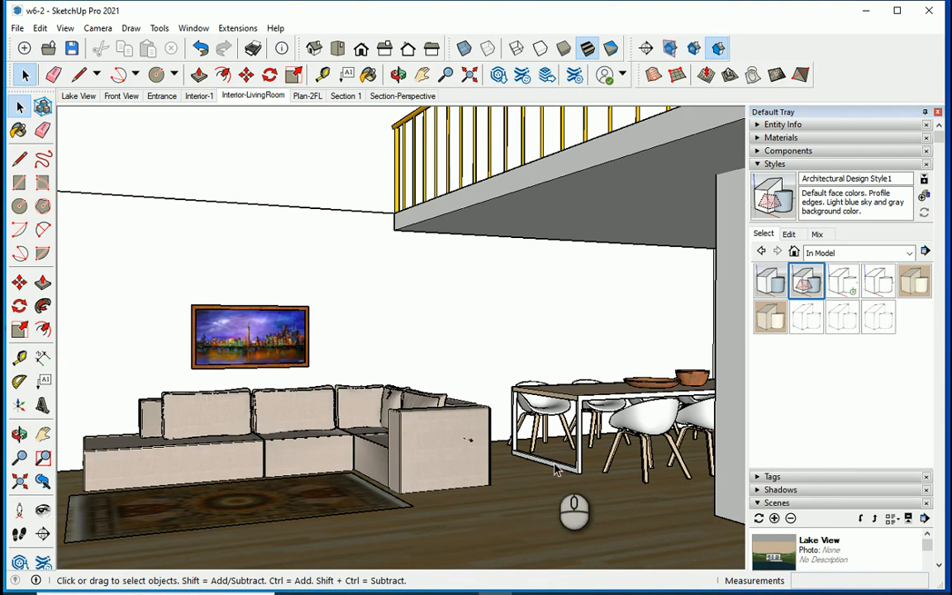
# Add a scene named Stairs showing the staircase and its yellow railing from the side, beside the kitchen wall.
pyautogui.moveTo(556, 471); pyautogui.dragTo(579, 463, button='middle')
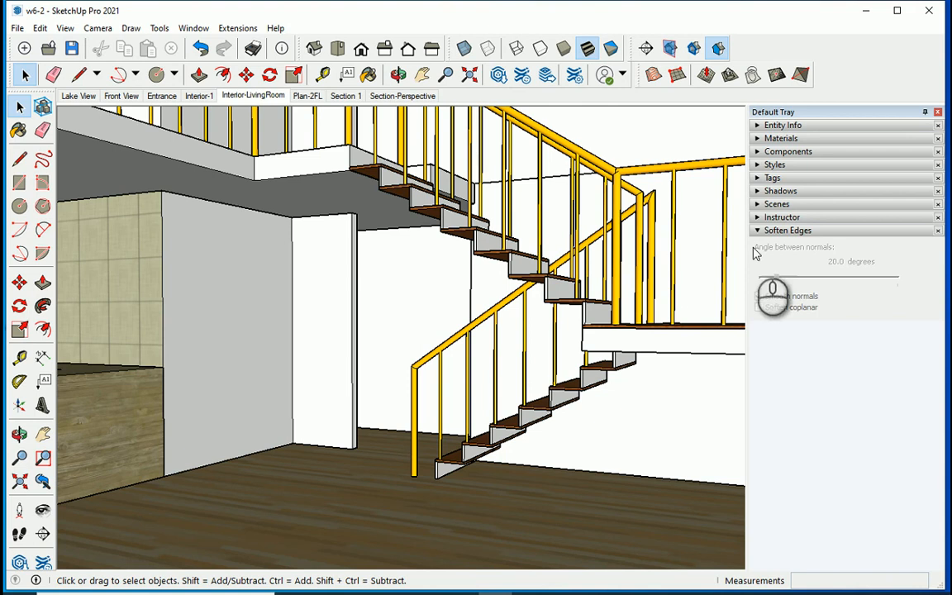
pyautogui.click(773, 203)
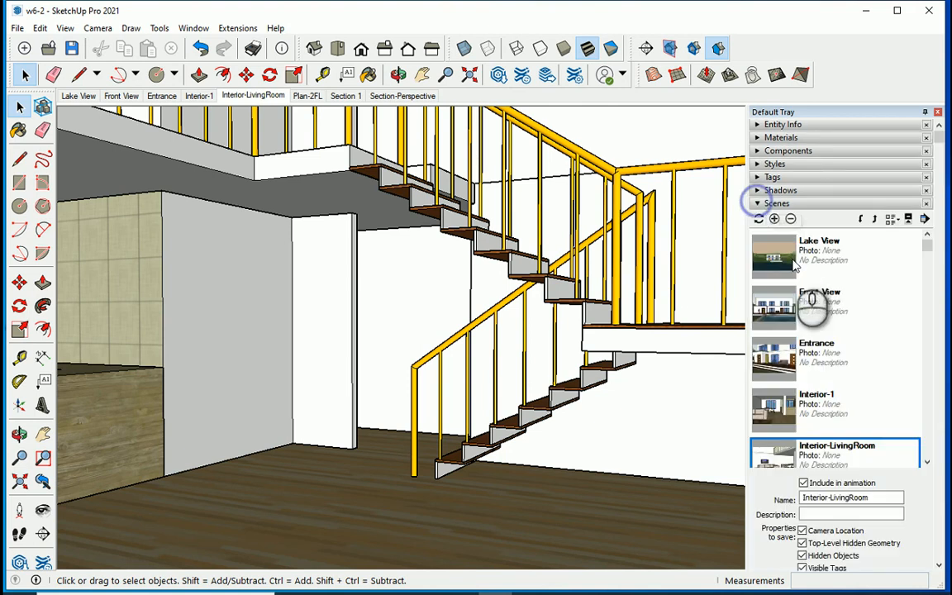
pyautogui.click(775, 219)
pyautogui.rightClick(311, 96)
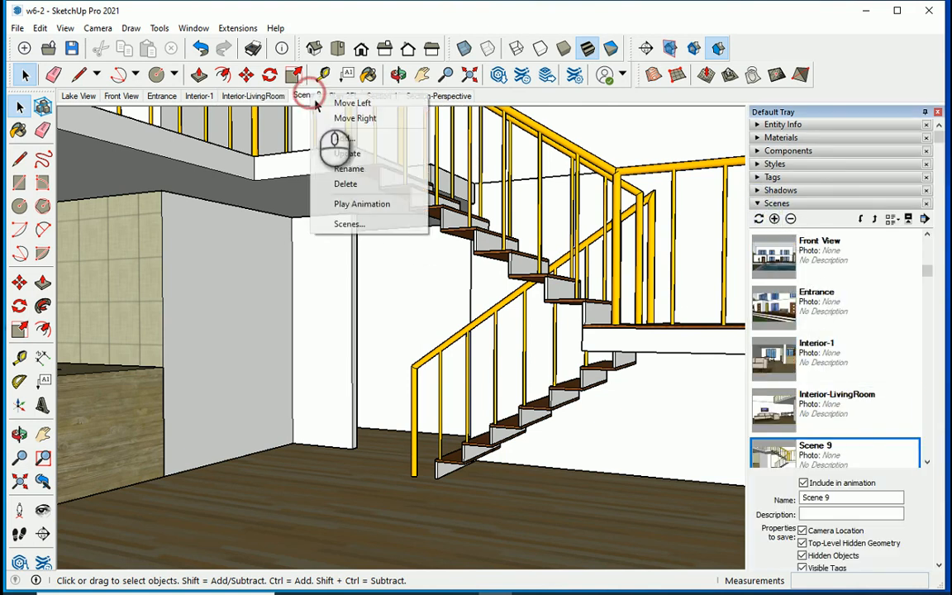
pyautogui.click(361, 170)
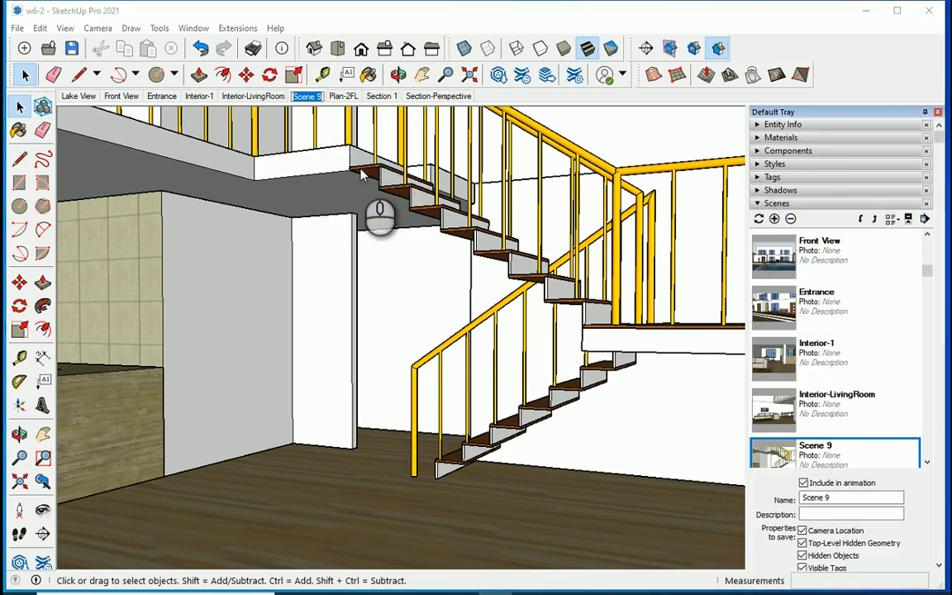
pyautogui.write('Stairs')
pyautogui.press('Return')
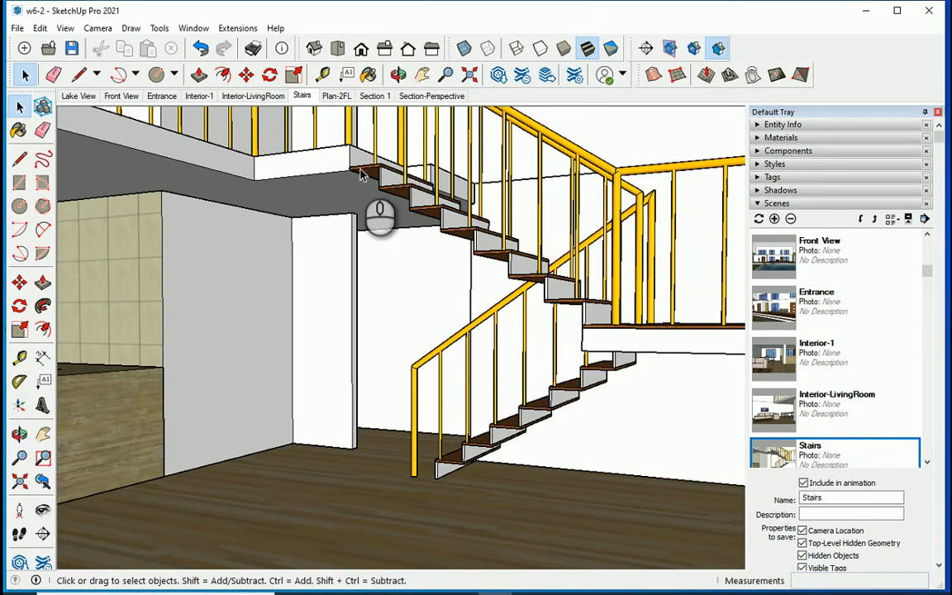
# Review the saved scenes in order, from Lake View through Front View, Entrance and the interiors to Stairs.
pyautogui.click(79, 95)
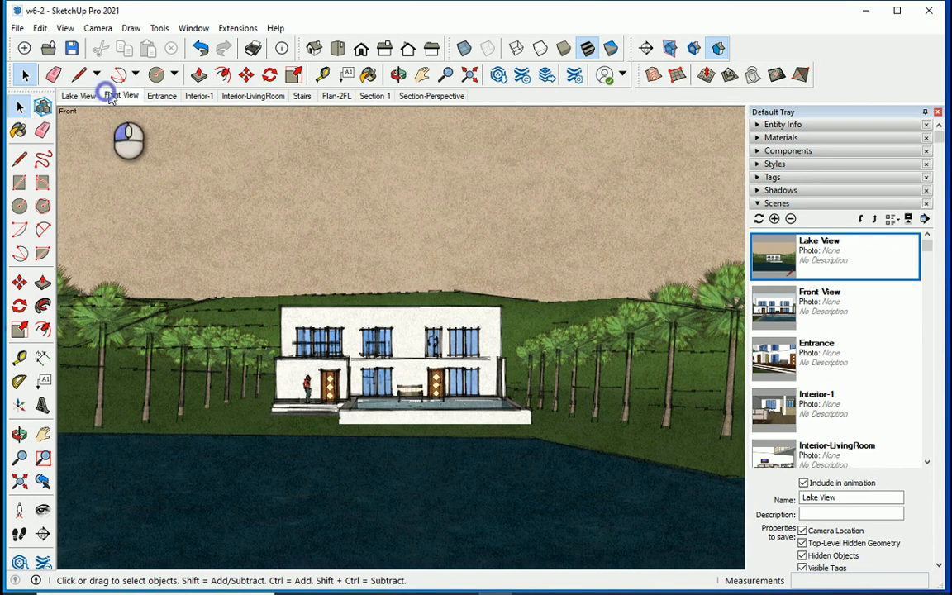
pyautogui.click(111, 95)
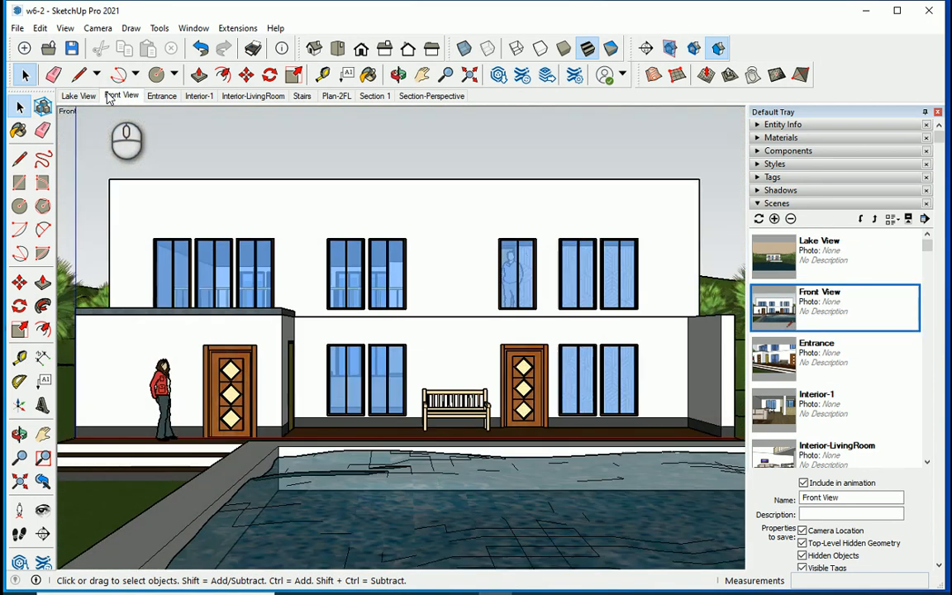
pyautogui.click(159, 98)
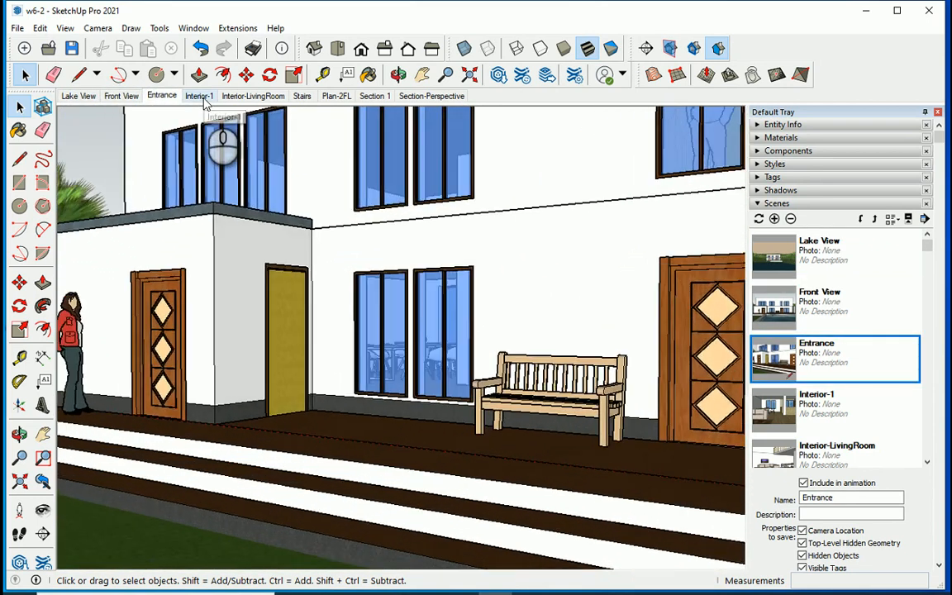
pyautogui.click(203, 97)
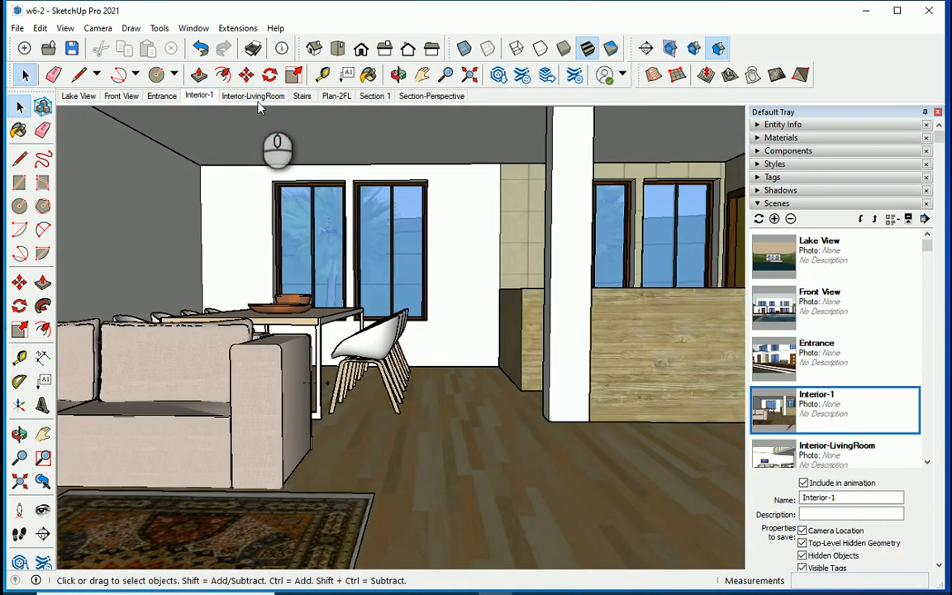
pyautogui.click(248, 95)
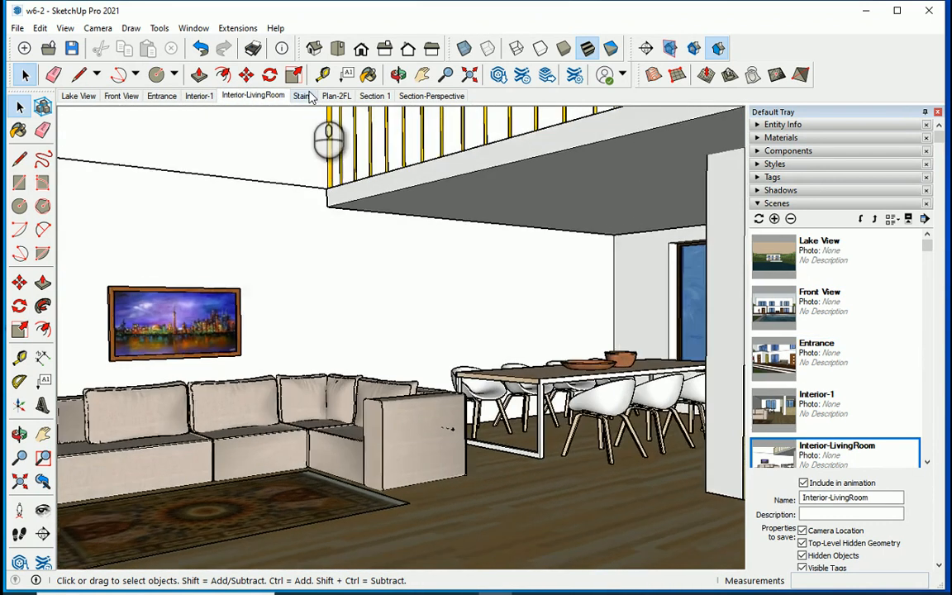
pyautogui.click(302, 95)
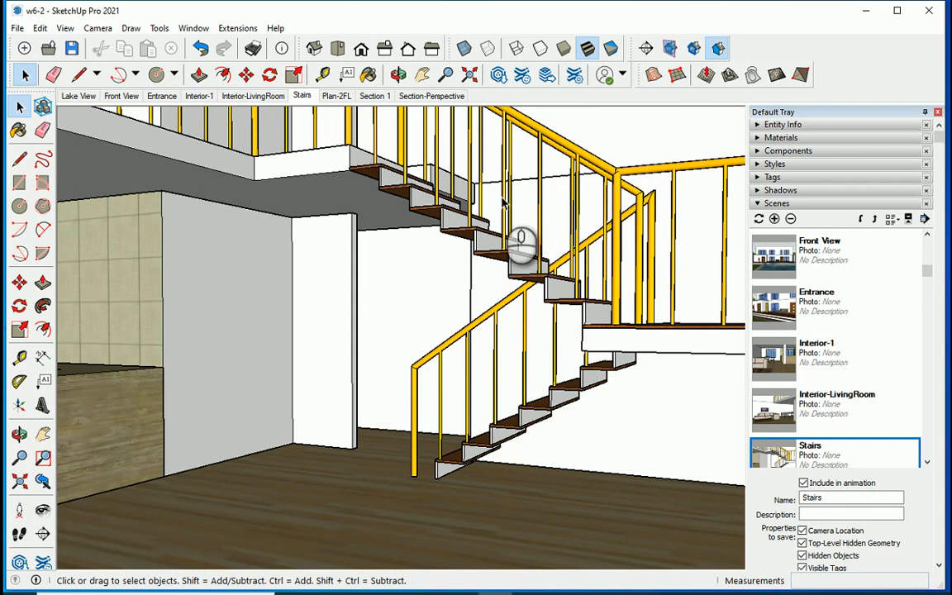
# Add a scene named Stairs-2 looking up the lower flight from its foot, with the windows behind.
pyautogui.scroll(5, 346, 357)
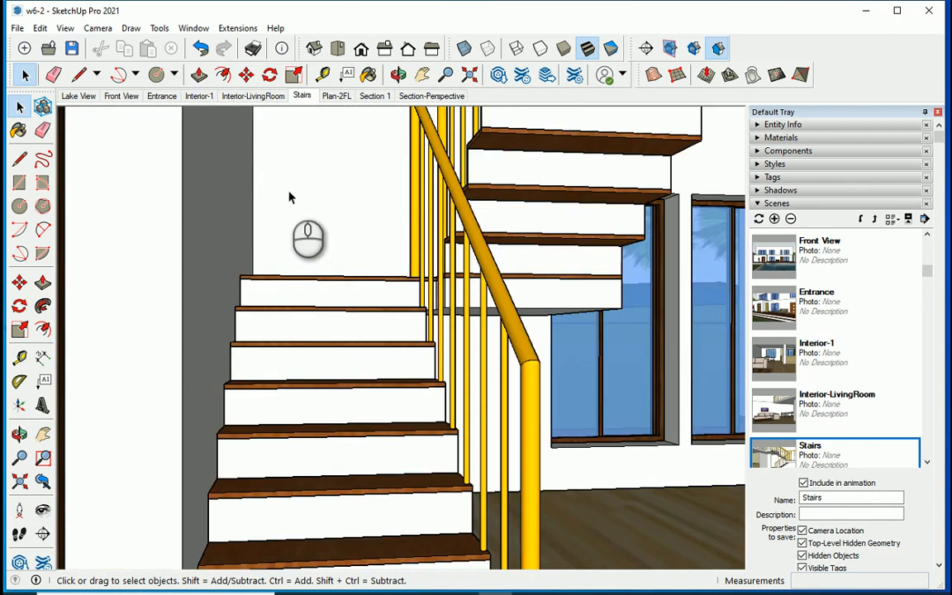
pyautogui.click(775, 220)
pyautogui.rightClick(335, 96)
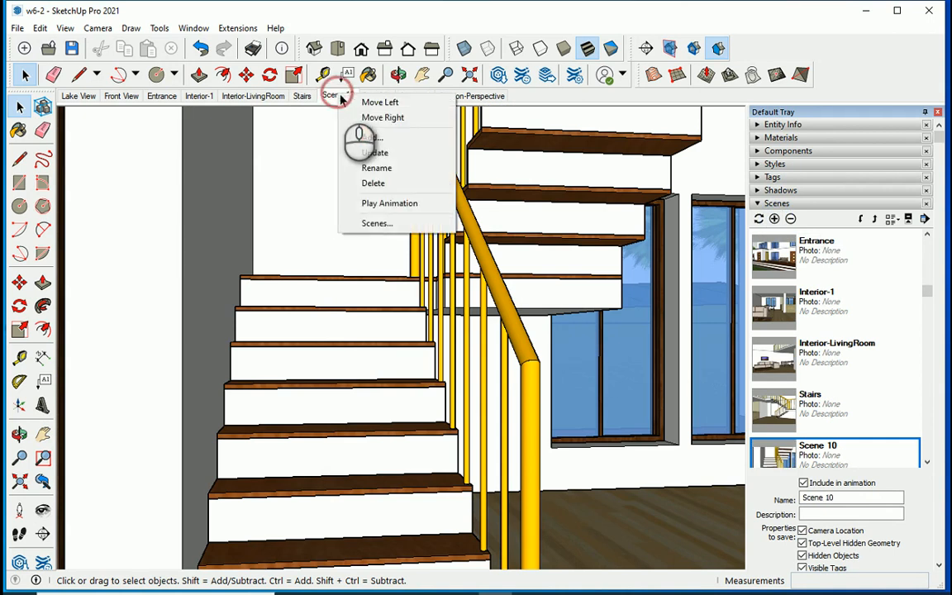
pyautogui.click(382, 169)
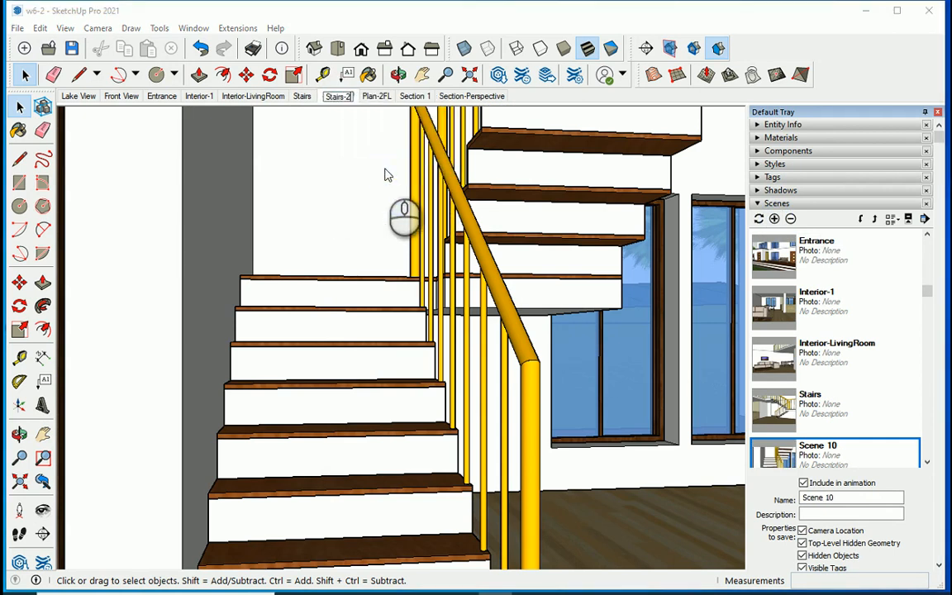
pyautogui.press('Return')
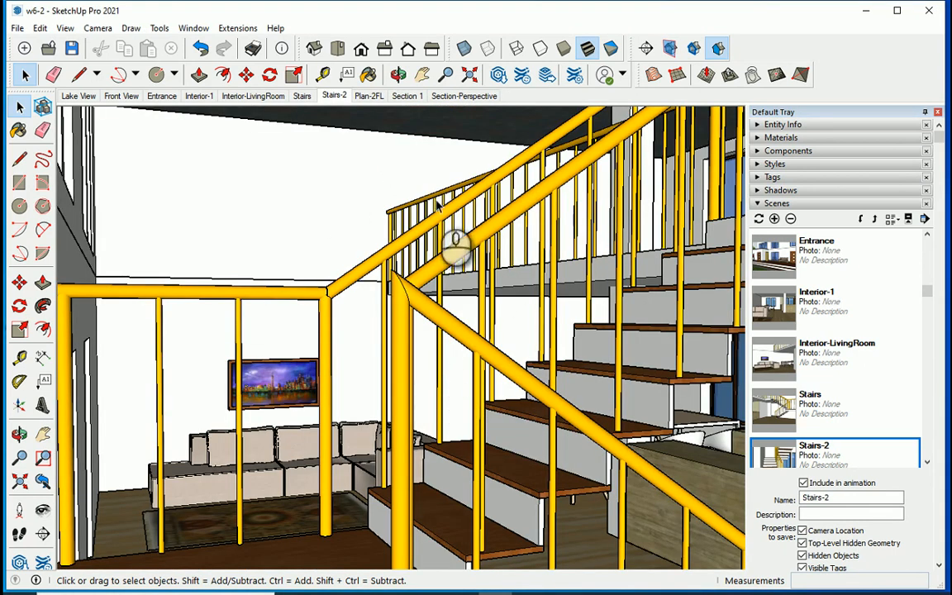
# Add a scene named Stairs-Landing looking from the landing through the railing to the sofa and the upper flight.
pyautogui.click(775, 219)
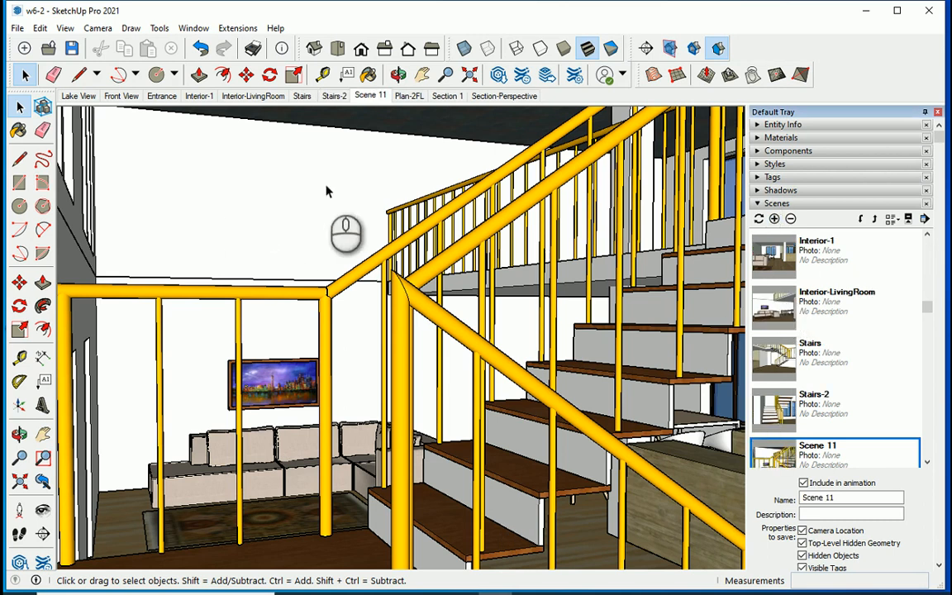
pyautogui.click(370, 96)
pyautogui.rightClick(370, 96)
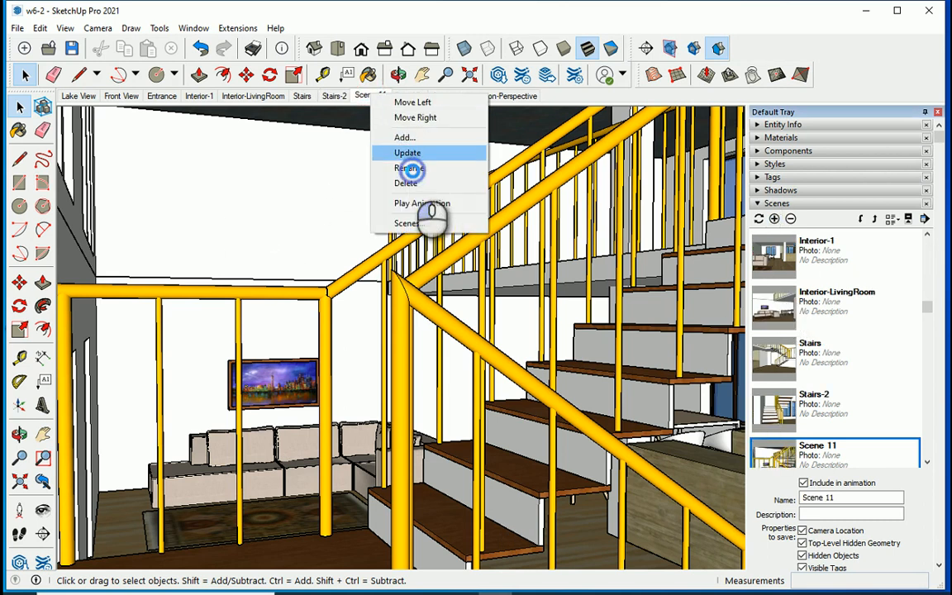
pyautogui.click(411, 169)
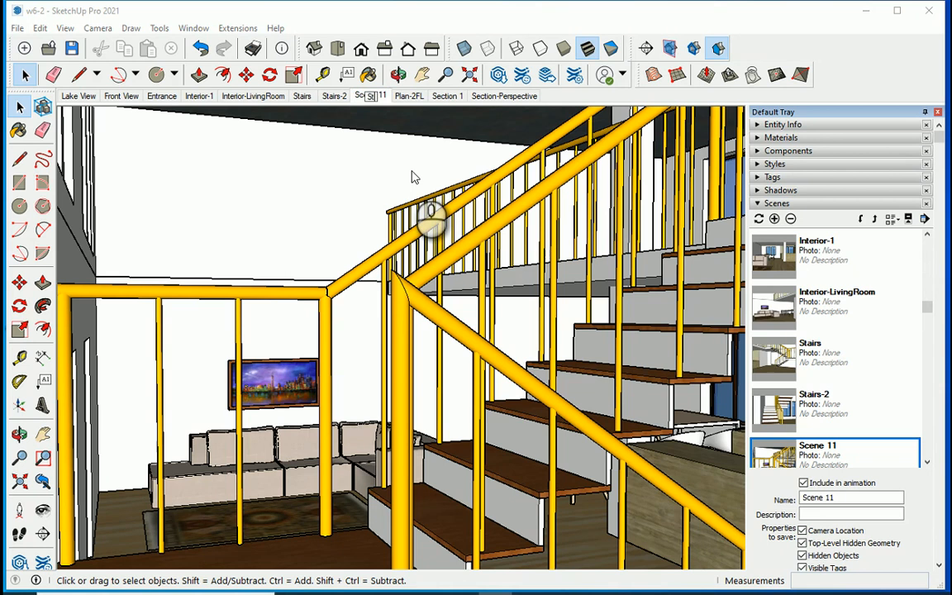
pyautogui.write('Stairs-Landing')
pyautogui.press('Return')
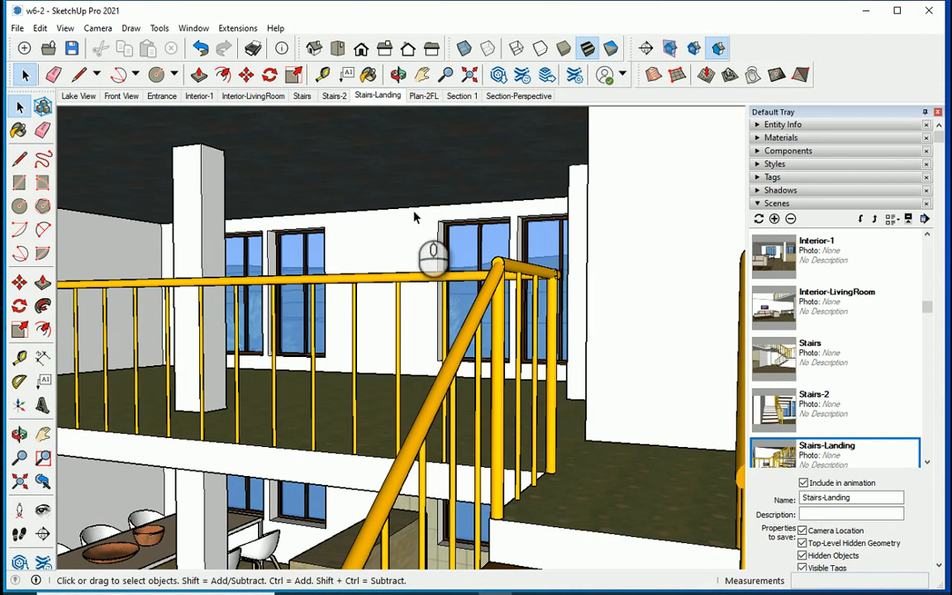
# Add a scene named Stairs-up showing the upper floor and its railing from the top of the stairs.
pyautogui.click(775, 218)
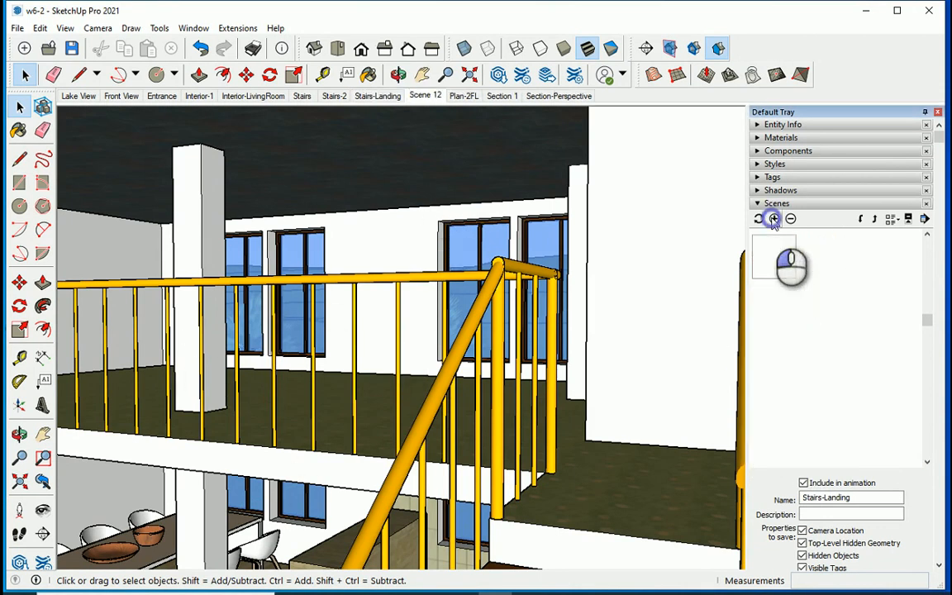
pyautogui.rightClick(426, 96)
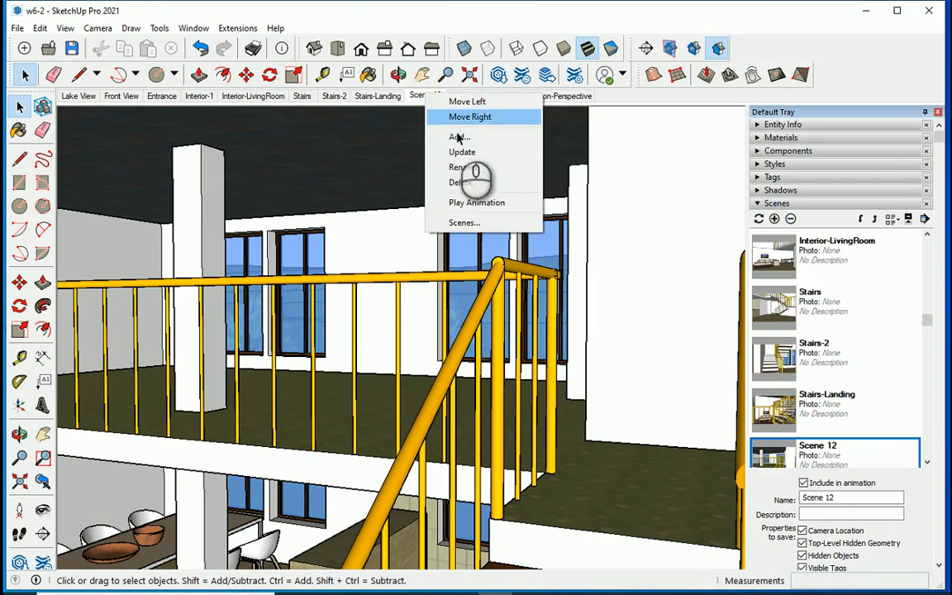
pyautogui.click(488, 165)
pyautogui.write('Stairs-')
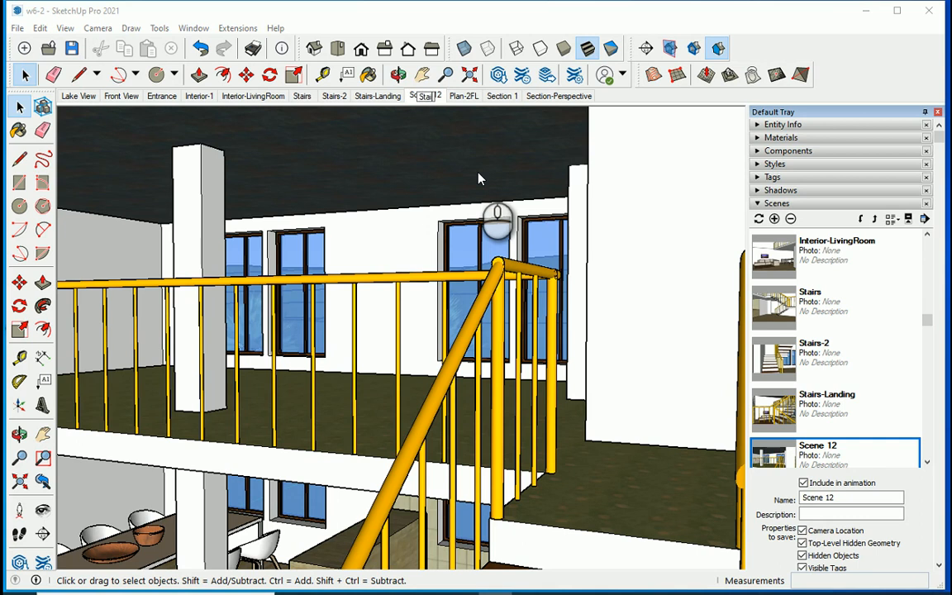
pyautogui.write('up')
pyautogui.press('Return')
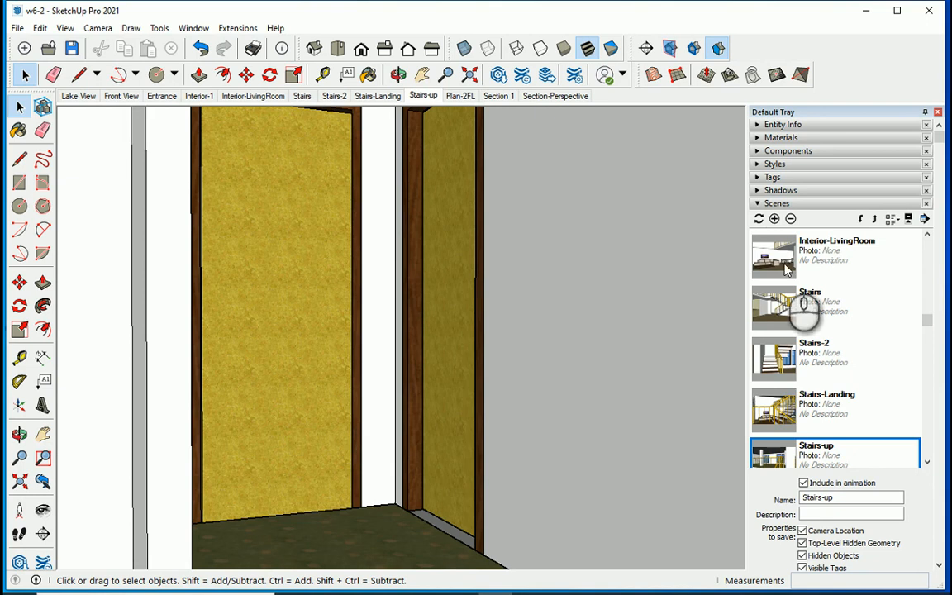
# Add a scene named Corridor facing the two yellow doors in the corner of the upper floor.
pyautogui.click(775, 218)
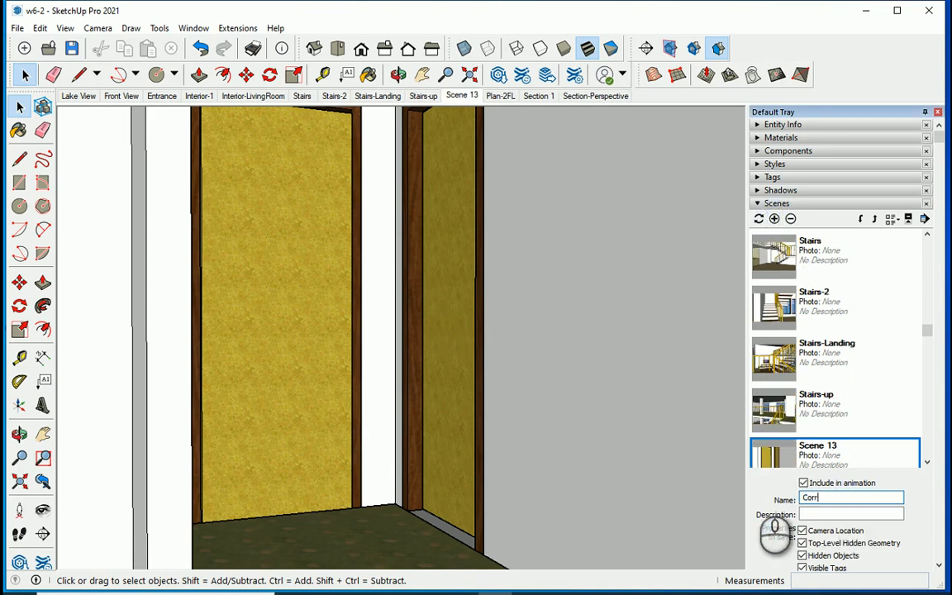
pyautogui.write('r')
pyautogui.press('Return')
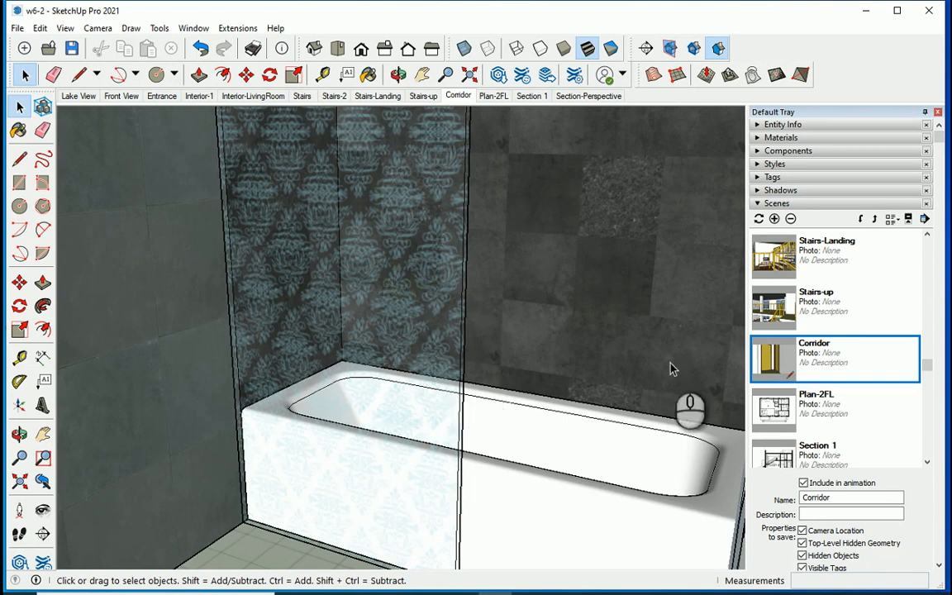
# Add a scene named Bathroom showing the bathtub behind its glass panel against the dark tiled walls.
pyautogui.click(774, 218)
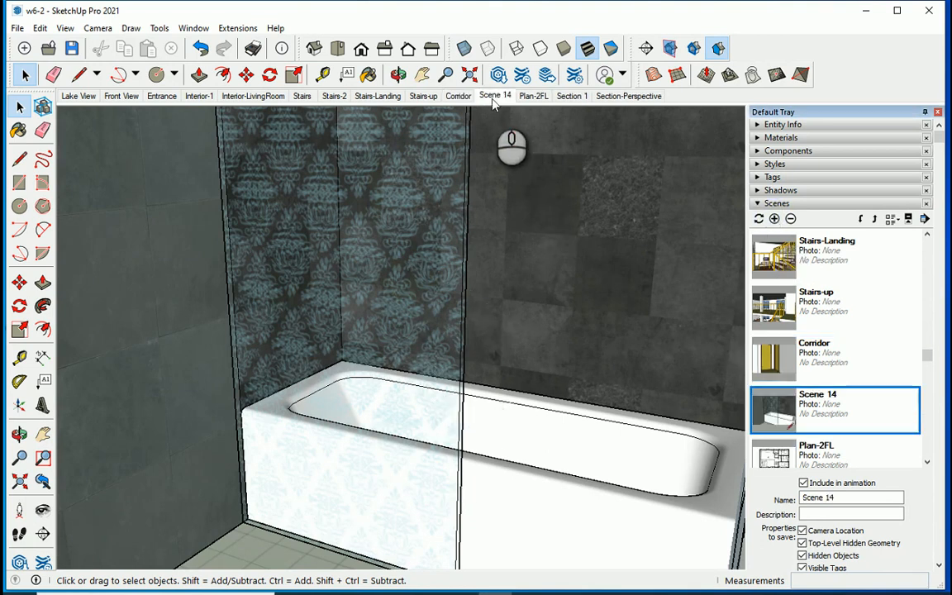
pyautogui.rightClick(495, 97)
pyautogui.click(529, 170)
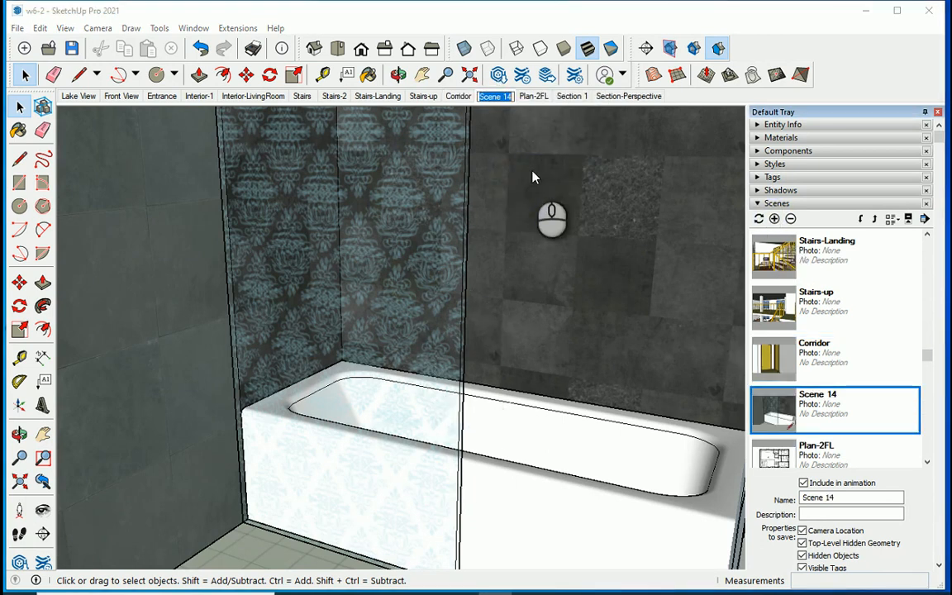
pyautogui.write('Bathroom')
pyautogui.press('Return')
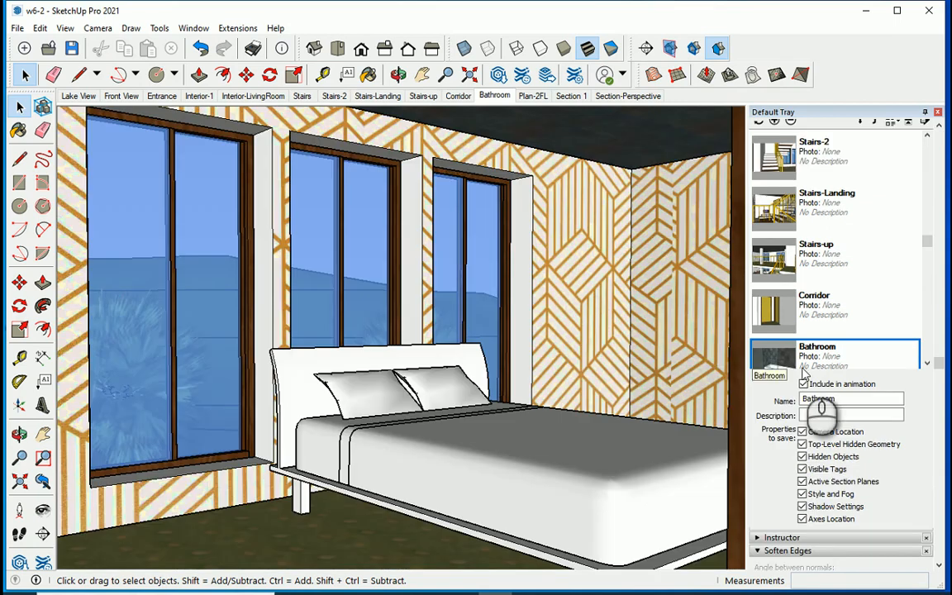
# Add a scene named Master-Room showing the bed beside the three windows and the patterned walls.
pyautogui.scroll(3, 793, 264)
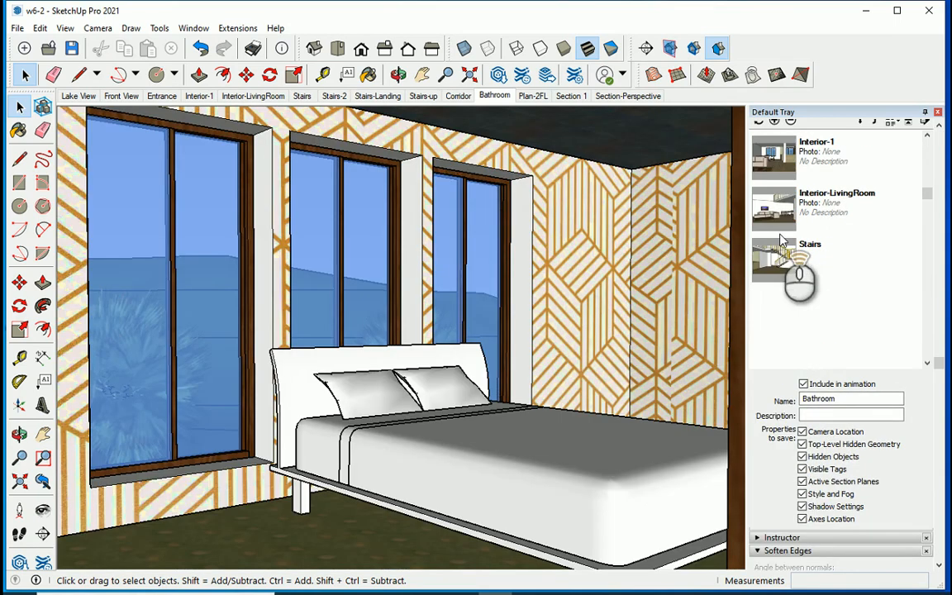
pyautogui.click(775, 122)
pyautogui.click(893, 398)
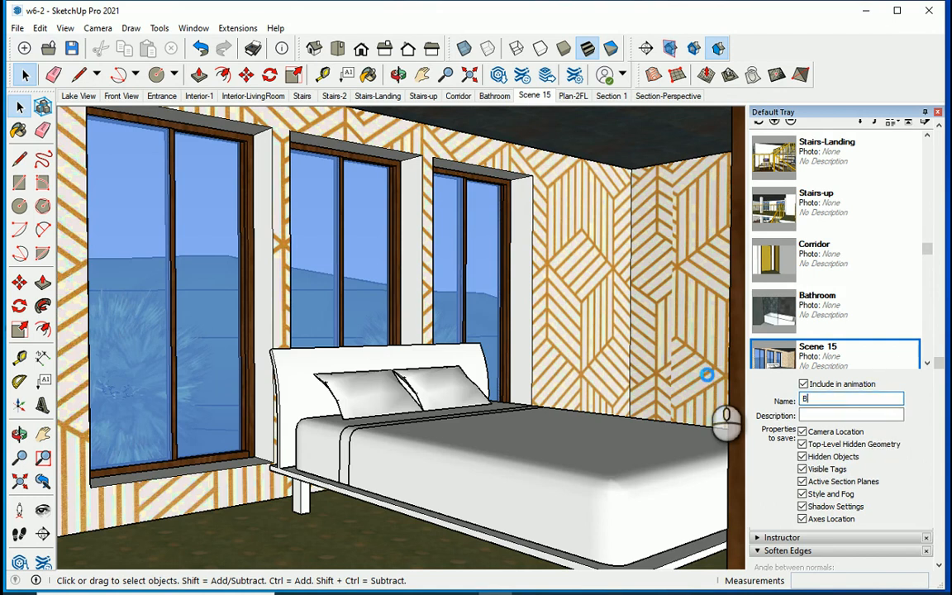
pyautogui.write('Master-Room')
pyautogui.press('Return')
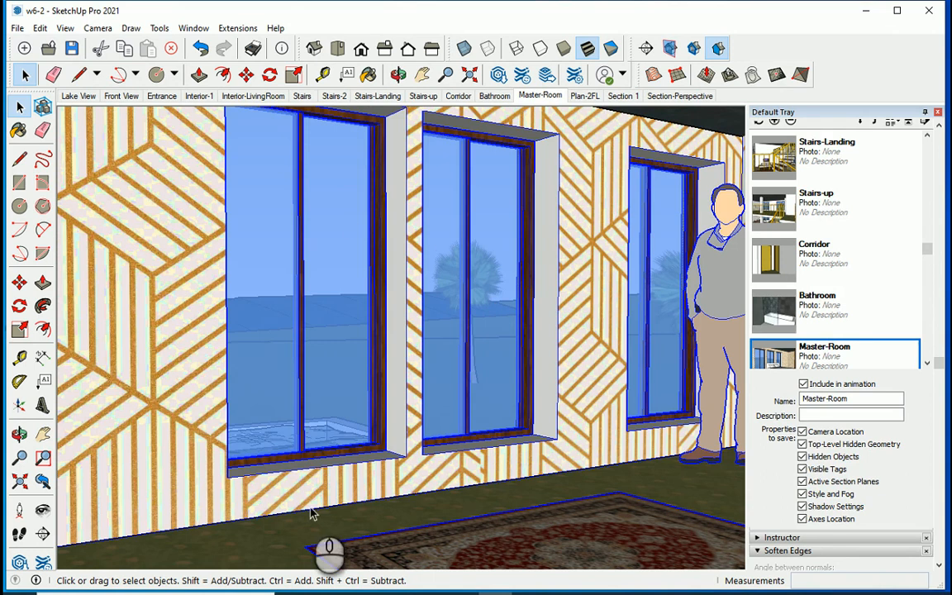
# Add a scene named Bedroom showing the patterned window wall, the standing figure and the rug.
pyautogui.scroll(3, 371, 314)
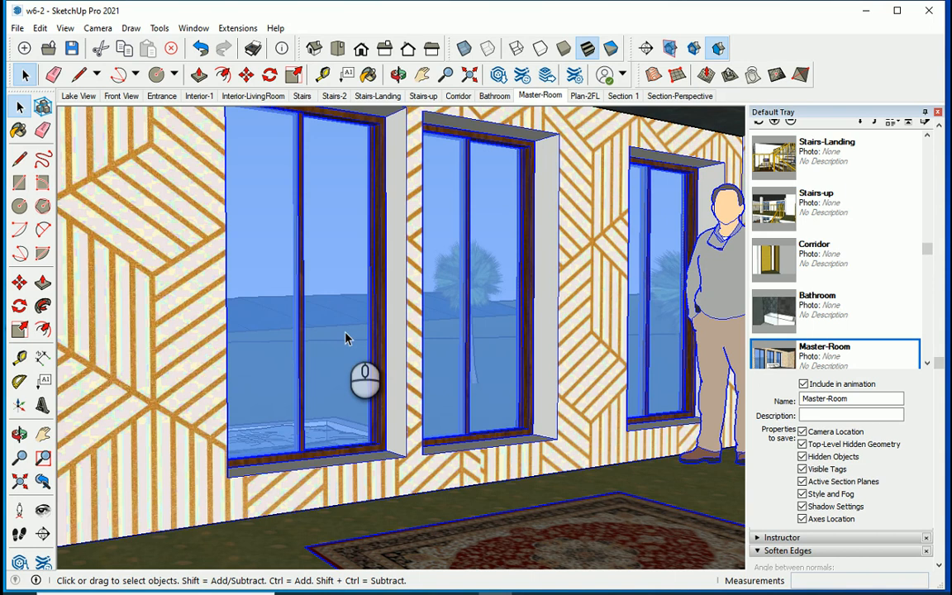
pyautogui.click(775, 122)
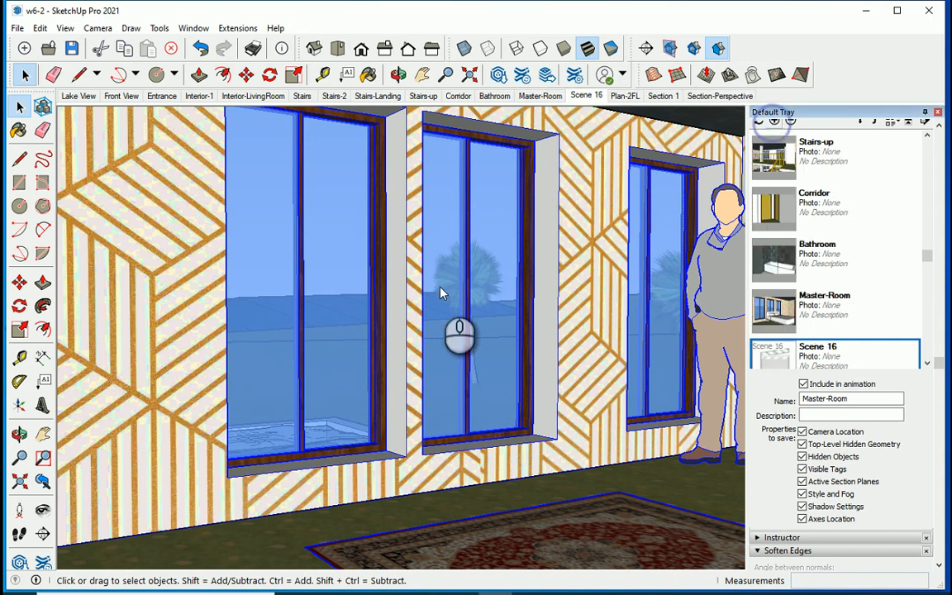
pyautogui.click(847, 398)
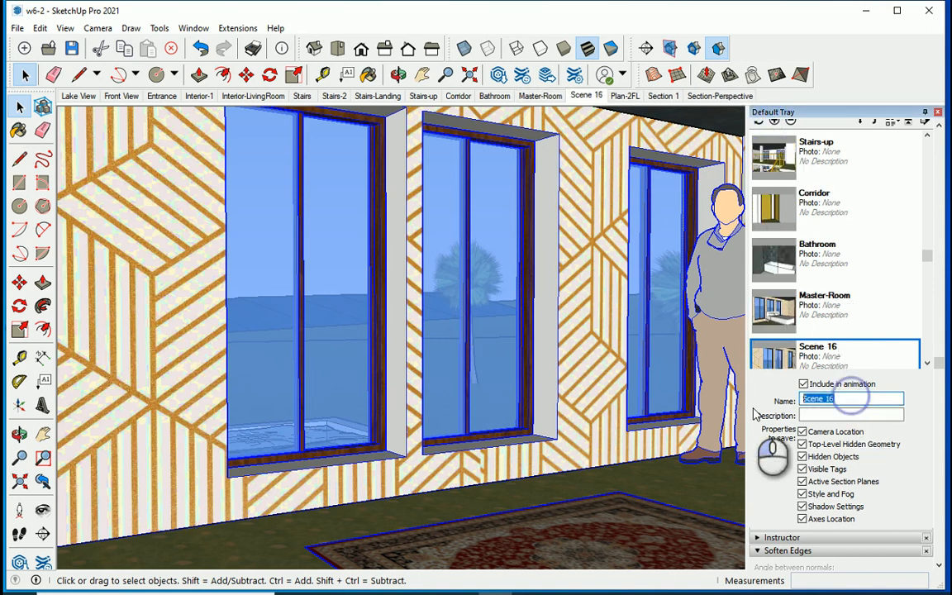
pyautogui.write('Bedroom')
pyautogui.press('Return')
# Look at the house from the standard top view, hide its roof group and turn off the display of hidden objects.
pyautogui.scroll(-1, 570, 423)
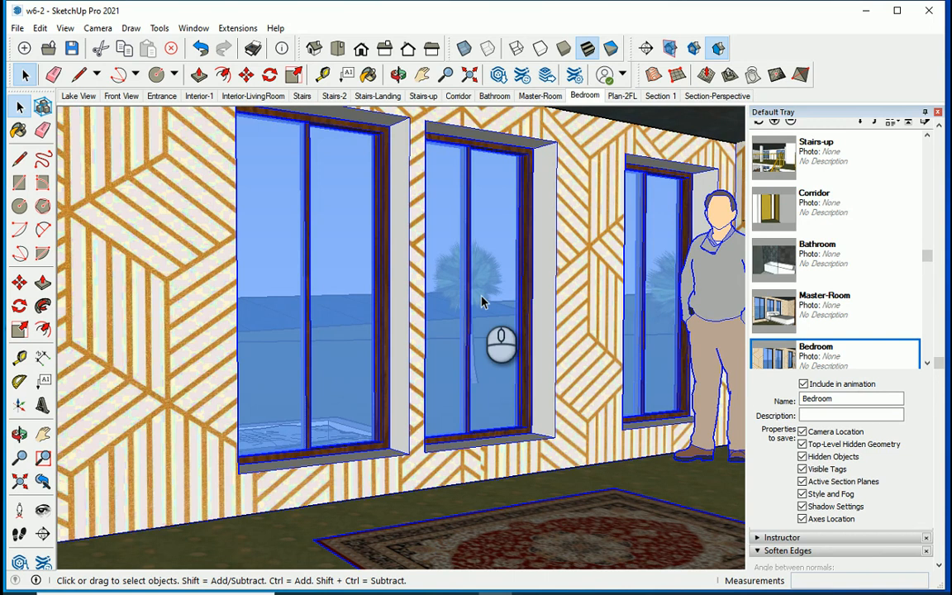
pyautogui.click(338, 49)
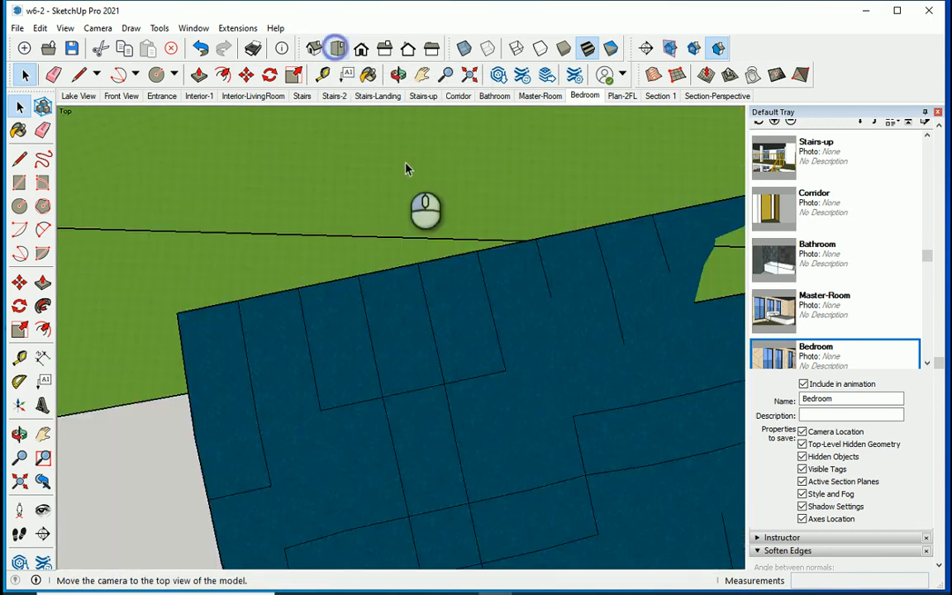
pyautogui.scroll(-4, 405, 304)
pyautogui.scroll(-4, 420, 382)
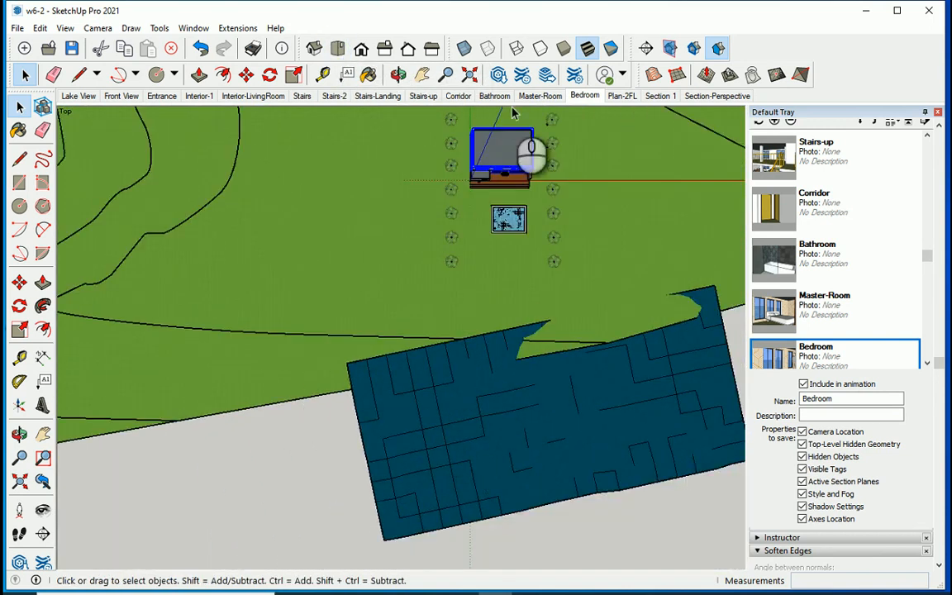
pyautogui.scroll(8, 528, 149)
pyautogui.keyDown('shift'); pyautogui.moveTo(473, 171); pyautogui.dragTo(466, 247, button='middle'); pyautogui.keyUp('shift')
pyautogui.scroll(5, 465, 247)
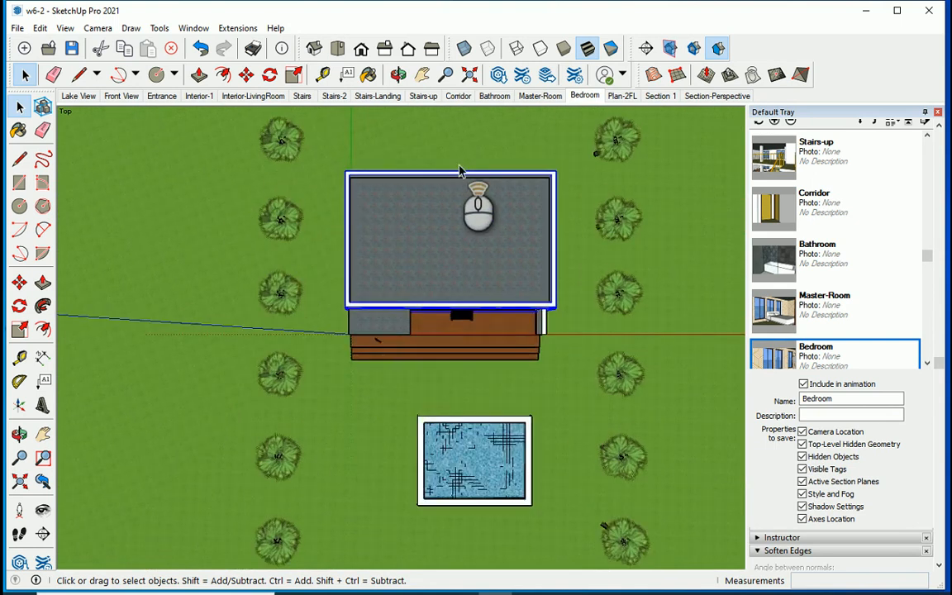
pyautogui.scroll(2, 472, 223)
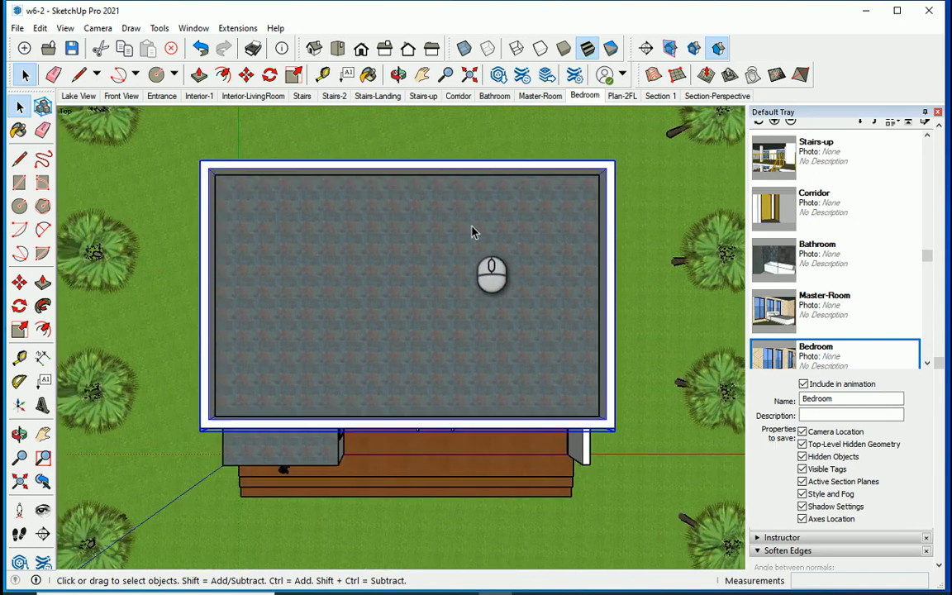
pyautogui.scroll(2, 451, 251)
pyautogui.rightClick(429, 255)
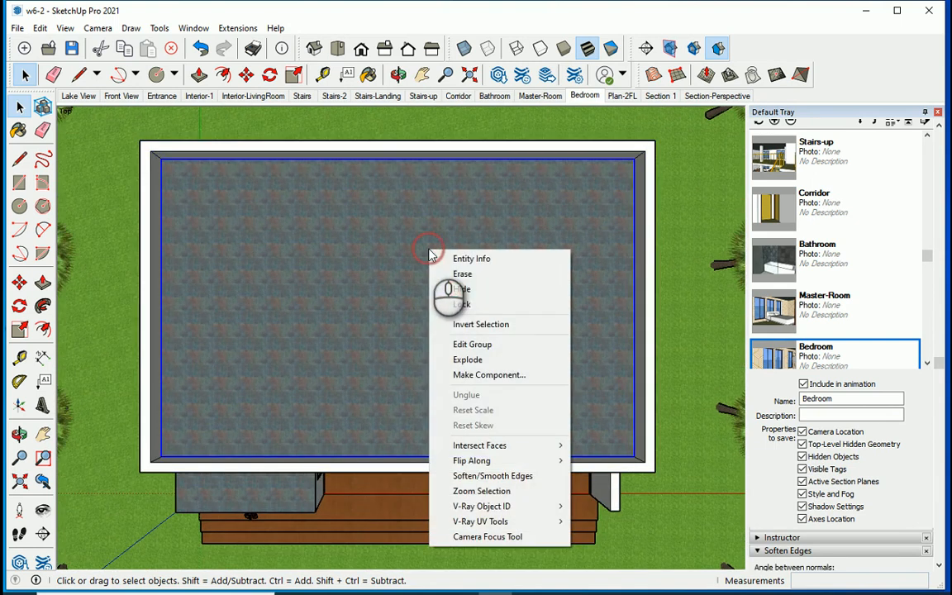
pyautogui.click(431, 271)
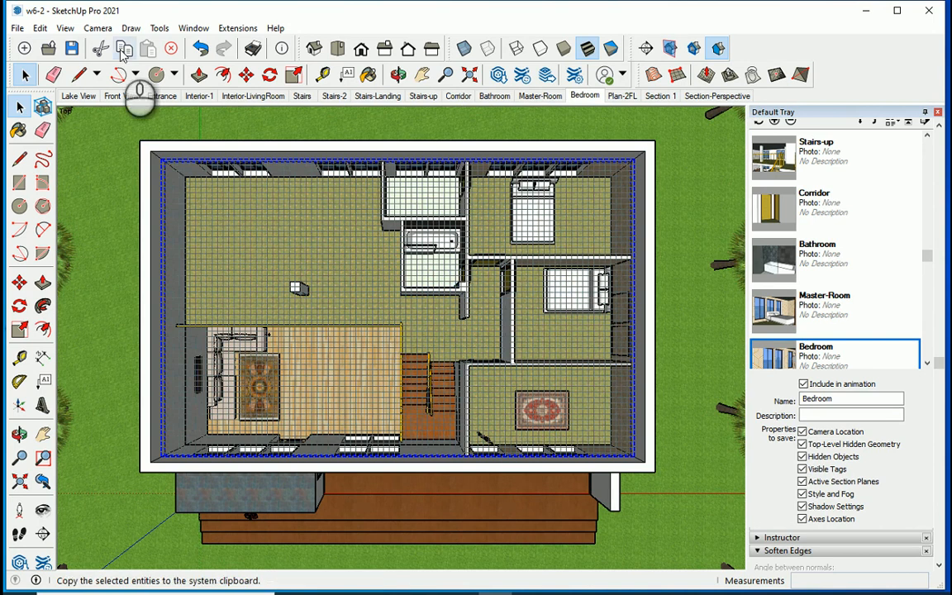
pyautogui.click(64, 28)
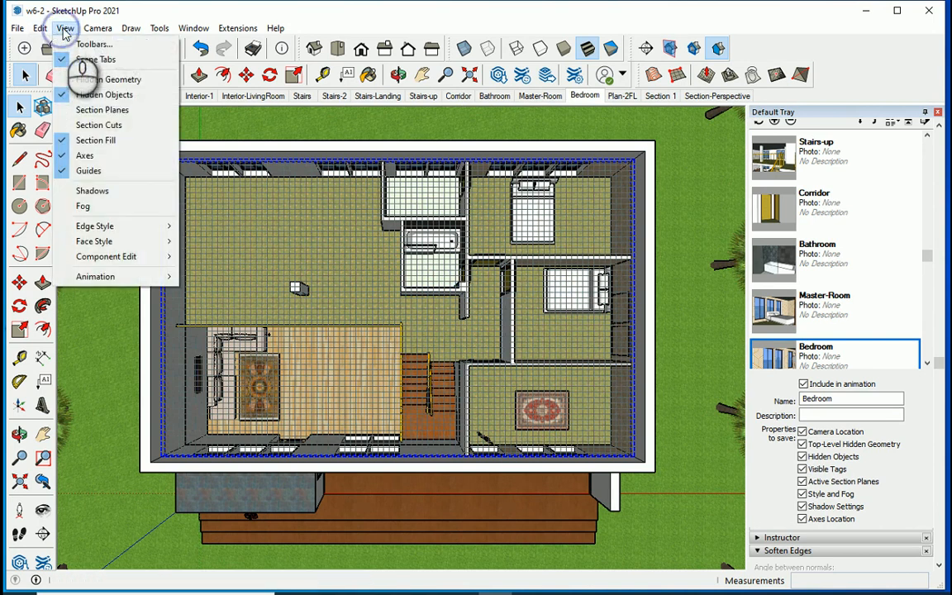
pyautogui.click(100, 94)
# Add a scene named Top-View showing the roofless house and its upper-floor rooms centred from above.
pyautogui.scroll(-2, 449, 295)
pyautogui.scroll(-3, 442, 305)
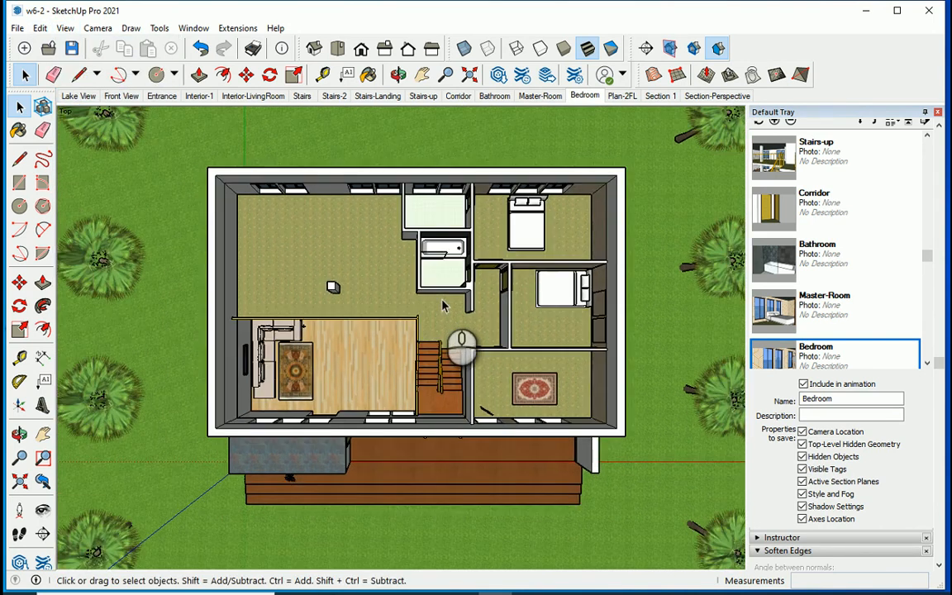
pyautogui.keyDown('shift'); pyautogui.moveTo(450, 298); pyautogui.dragTo(422, 329, button='middle'); pyautogui.keyUp('shift')
pyautogui.scroll(2, 441, 308)
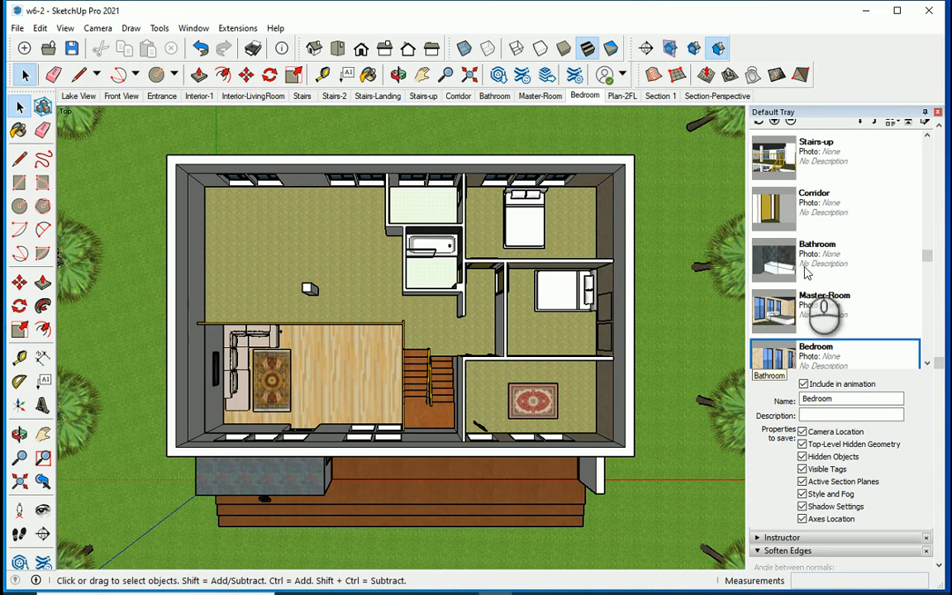
pyautogui.click(775, 121)
pyautogui.click(506, 366)
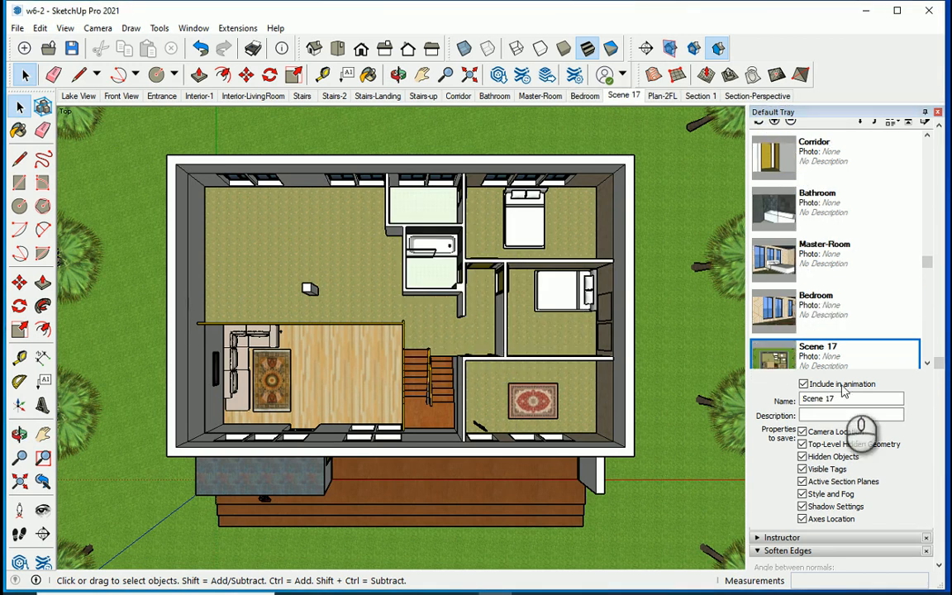
pyautogui.moveTo(841, 398); pyautogui.dragTo(754, 402)
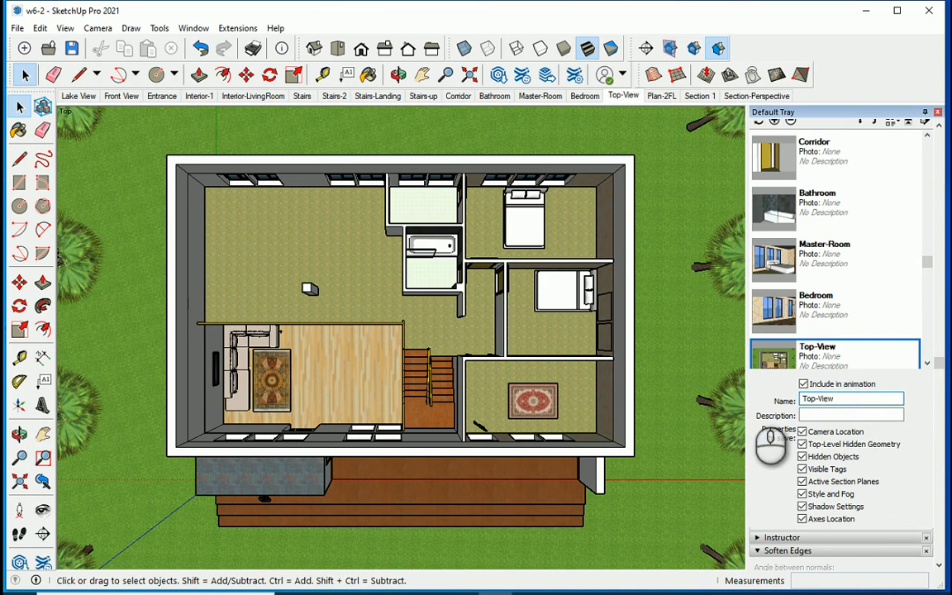
# Review the Plan-2FL scene, then the tour from Lake View through Entrance and the living room to Stairs-2.
pyautogui.click(661, 96)
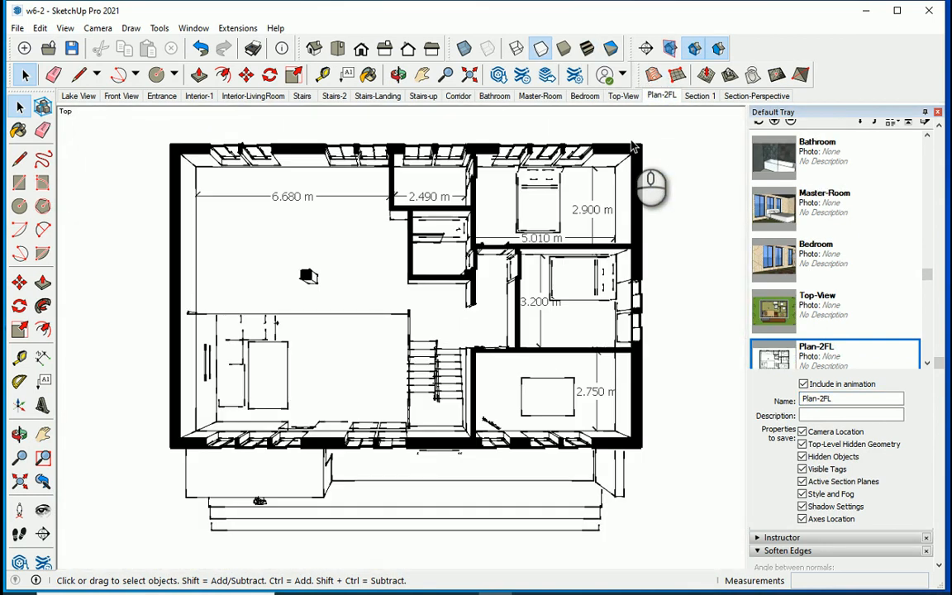
pyautogui.click(86, 97)
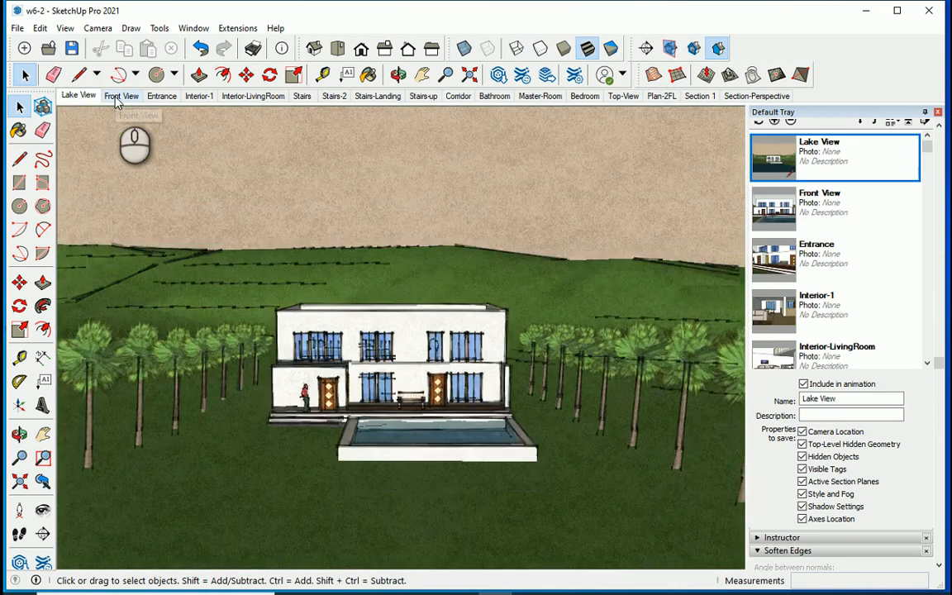
pyautogui.click(120, 97)
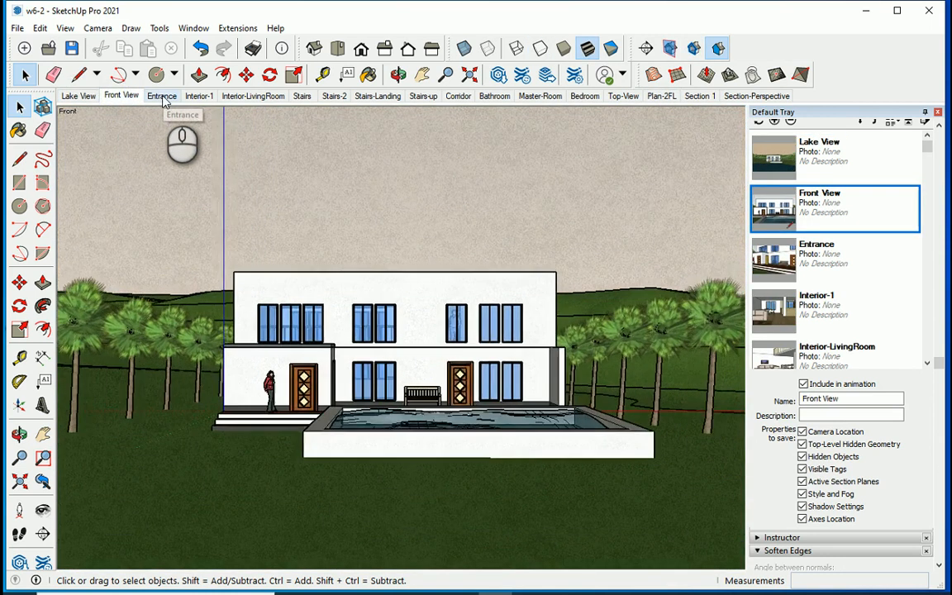
pyautogui.click(163, 96)
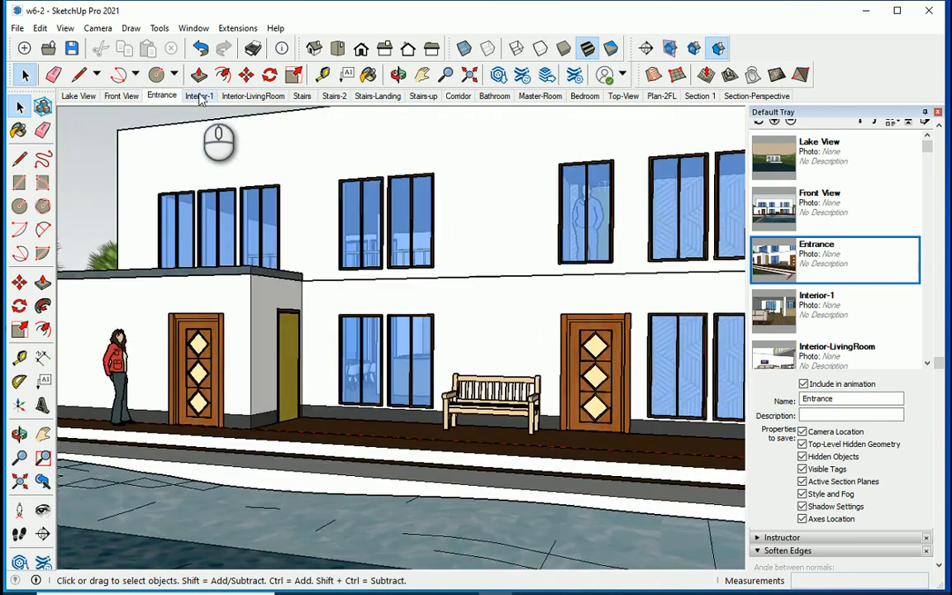
pyautogui.click(199, 97)
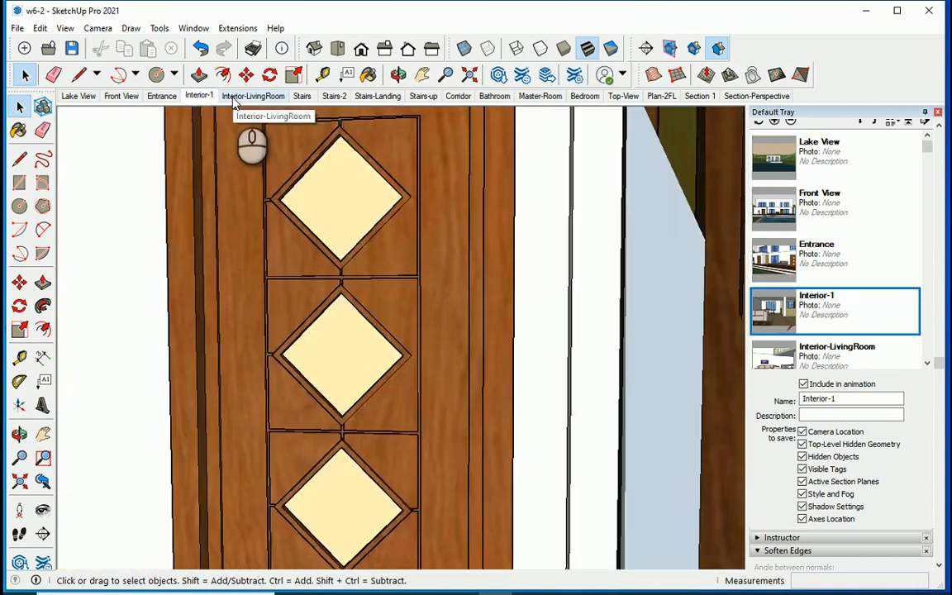
pyautogui.click(247, 95)
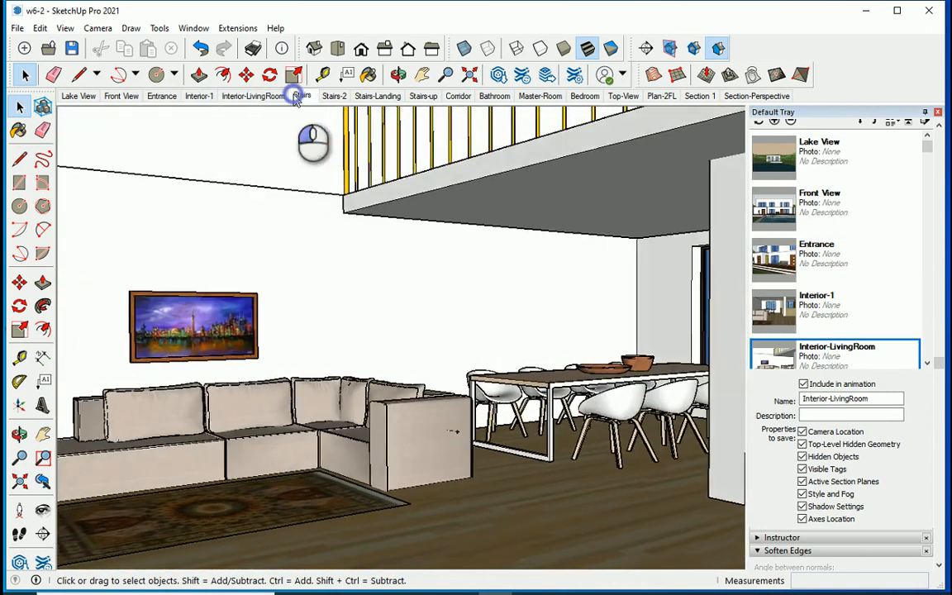
pyautogui.click(296, 97)
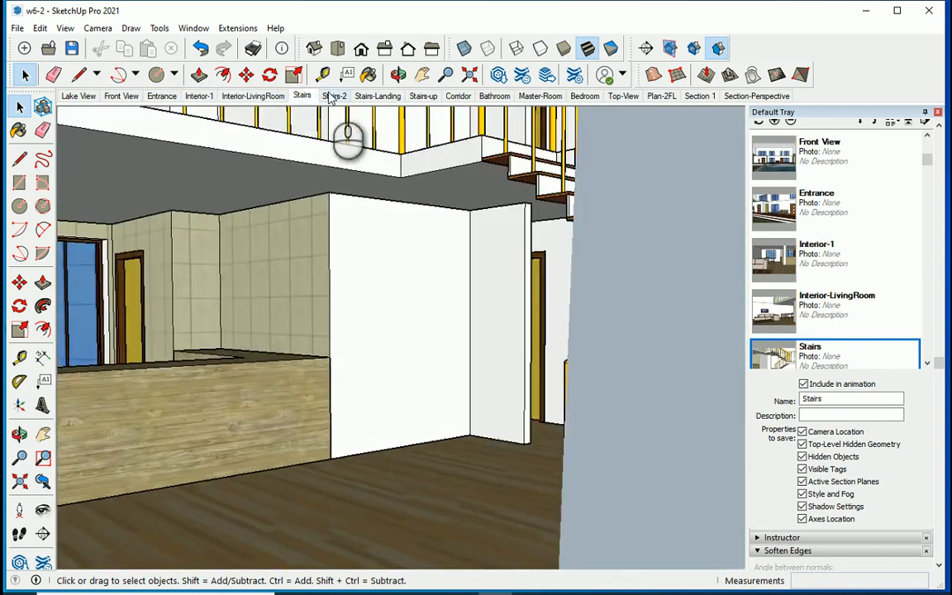
pyautogui.click(332, 96)
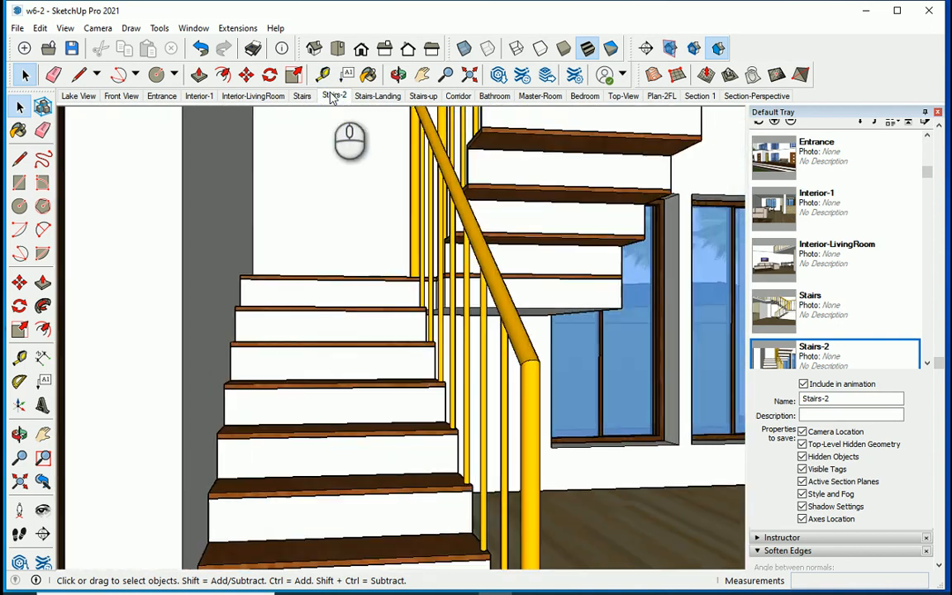
# Review the remaining tour scenes from Stairs-Landing through the upper-floor rooms to Top-View and Plan-2FL.
pyautogui.click(372, 96)
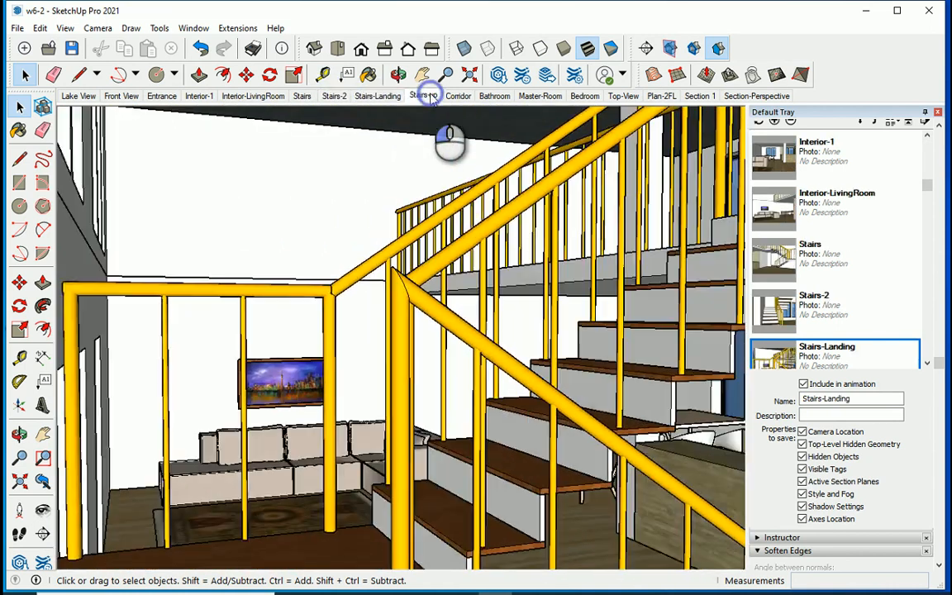
pyautogui.click(426, 96)
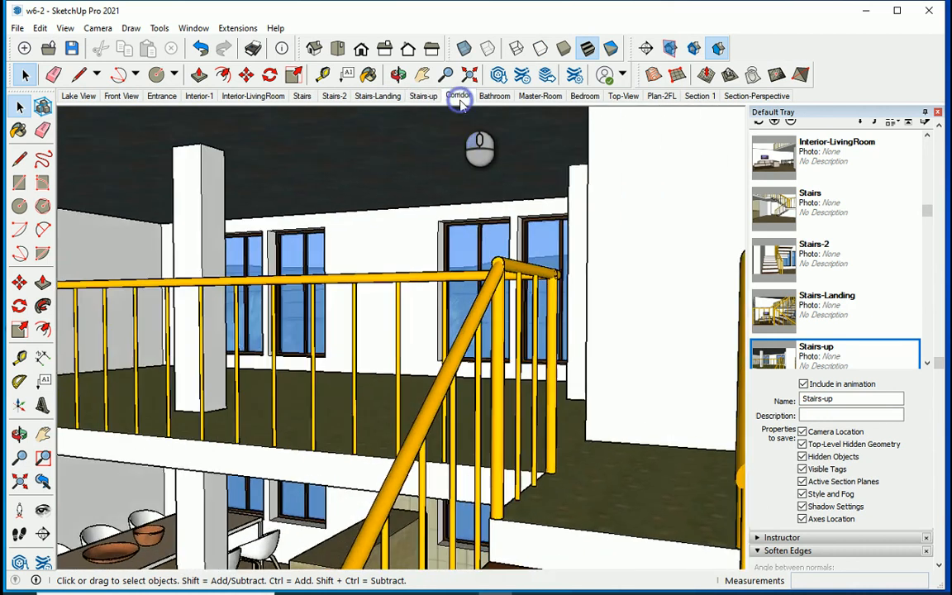
pyautogui.click(459, 97)
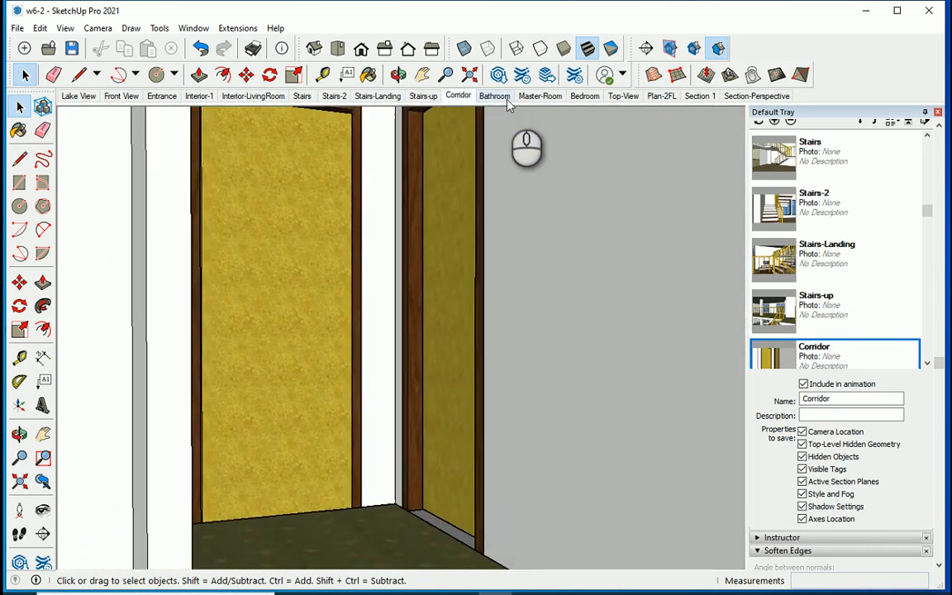
pyautogui.click(500, 96)
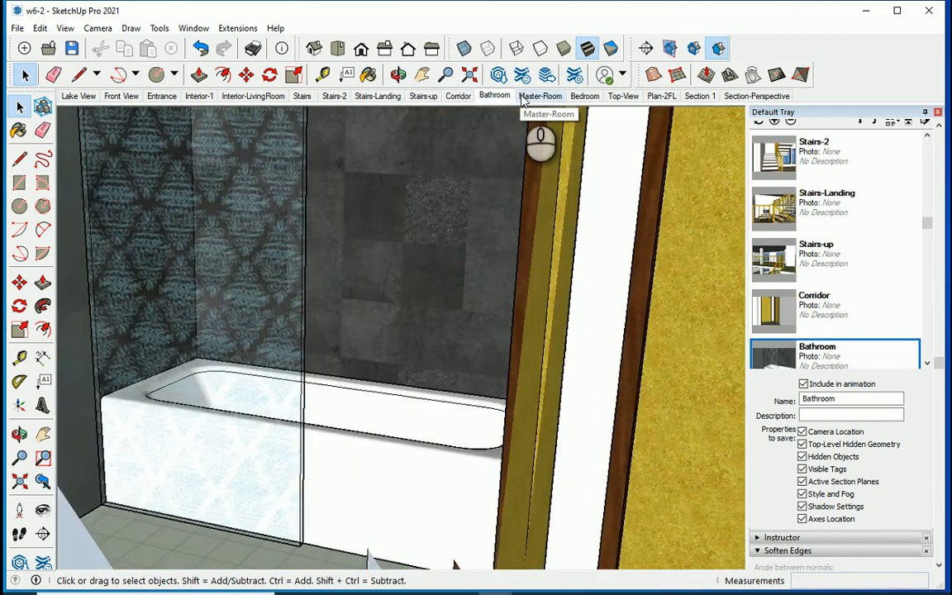
pyautogui.click(522, 96)
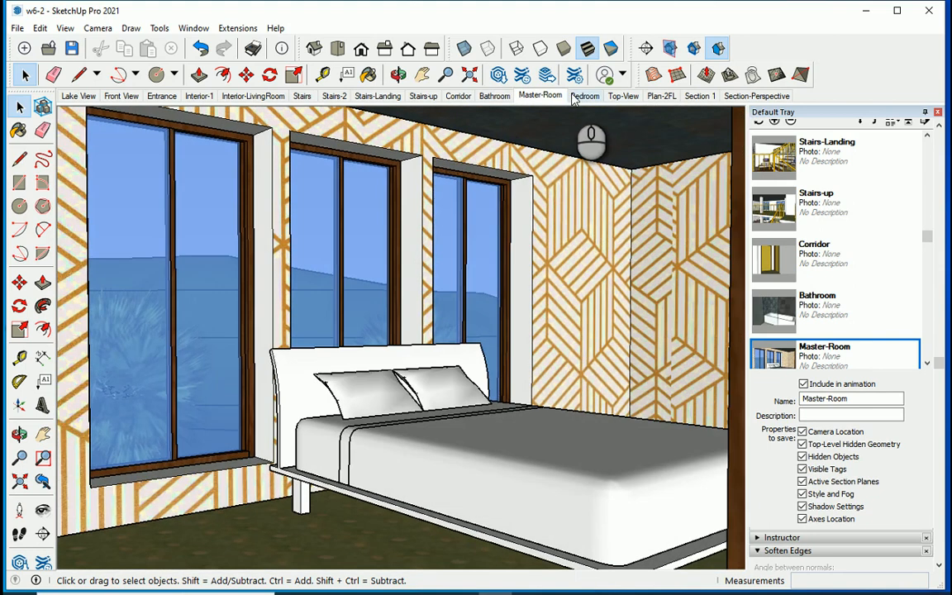
pyautogui.click(579, 97)
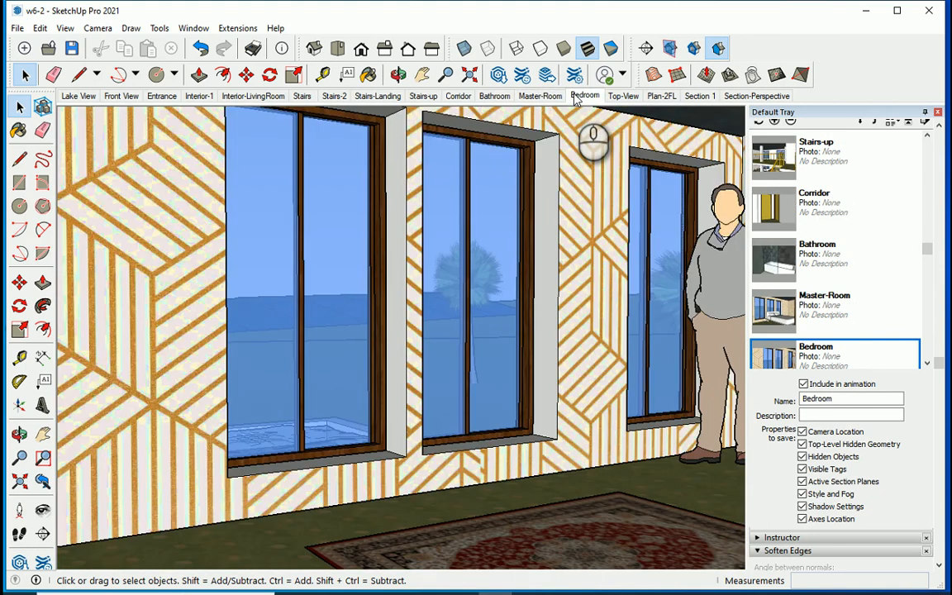
pyautogui.click(620, 97)
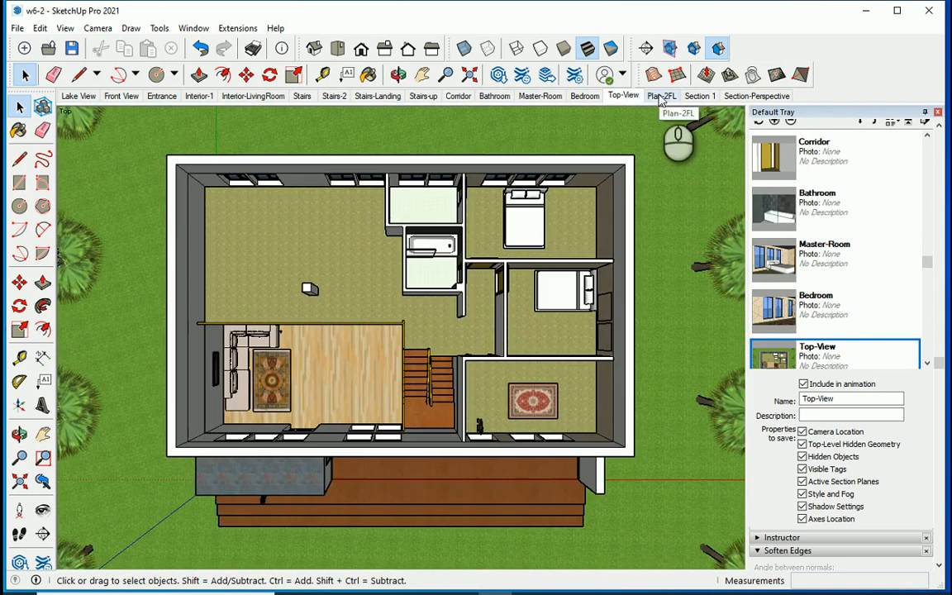
pyautogui.click(661, 96)
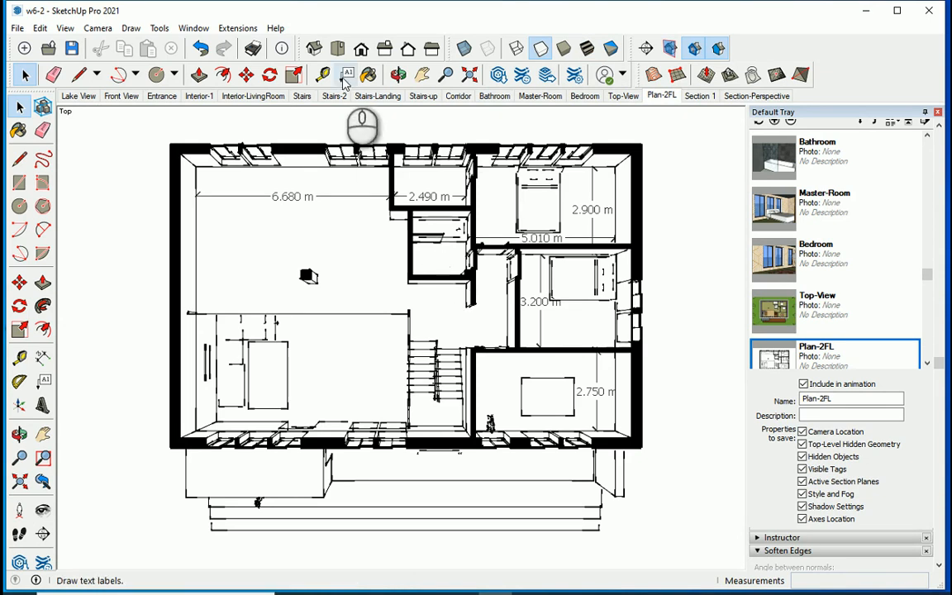
# Hide the upper-floor group from the Top-View scene to expose the ground-floor rooms.
pyautogui.click(624, 96)
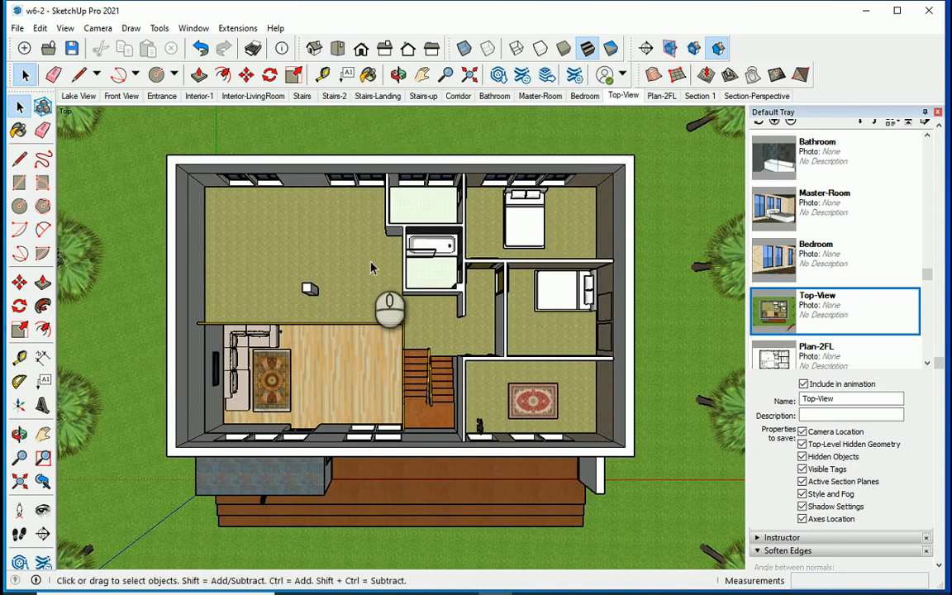
pyautogui.click(344, 253)
pyautogui.rightClick(344, 254)
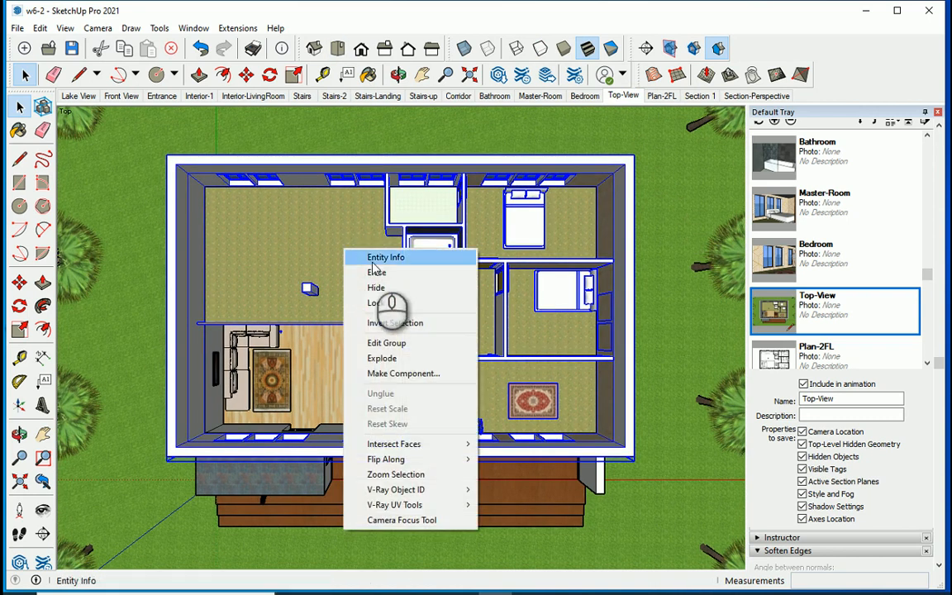
pyautogui.click(374, 287)
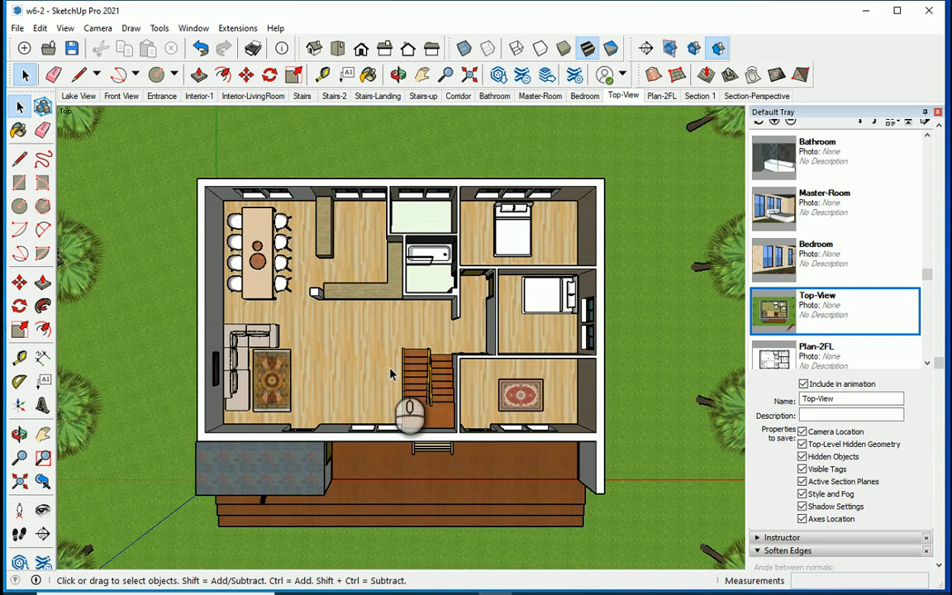
# Add a scene named First Floor showing a closer top view of the ground-floor rooms.
pyautogui.scroll(2, 404, 389)
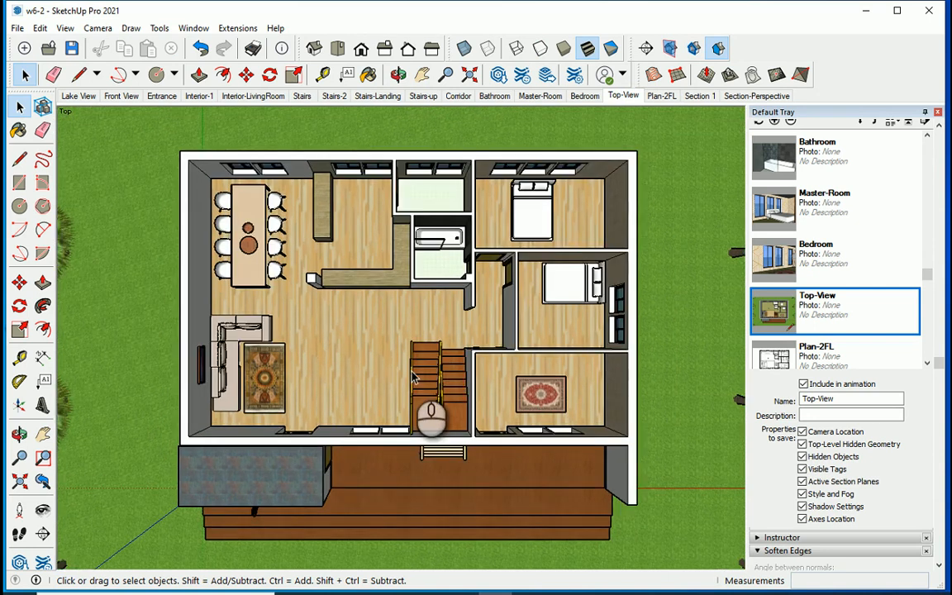
pyautogui.scroll(1, 407, 386)
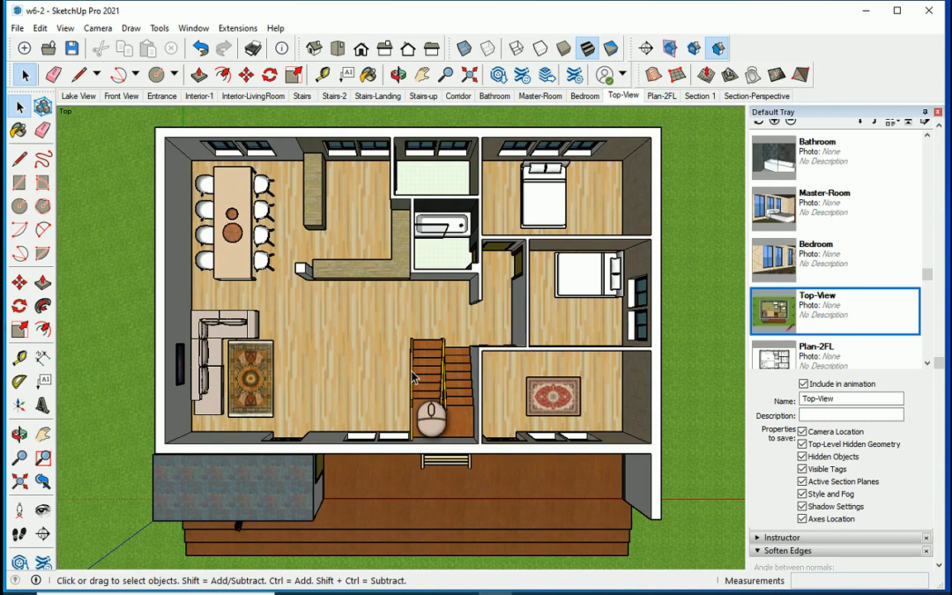
pyautogui.scroll(1, 413, 377)
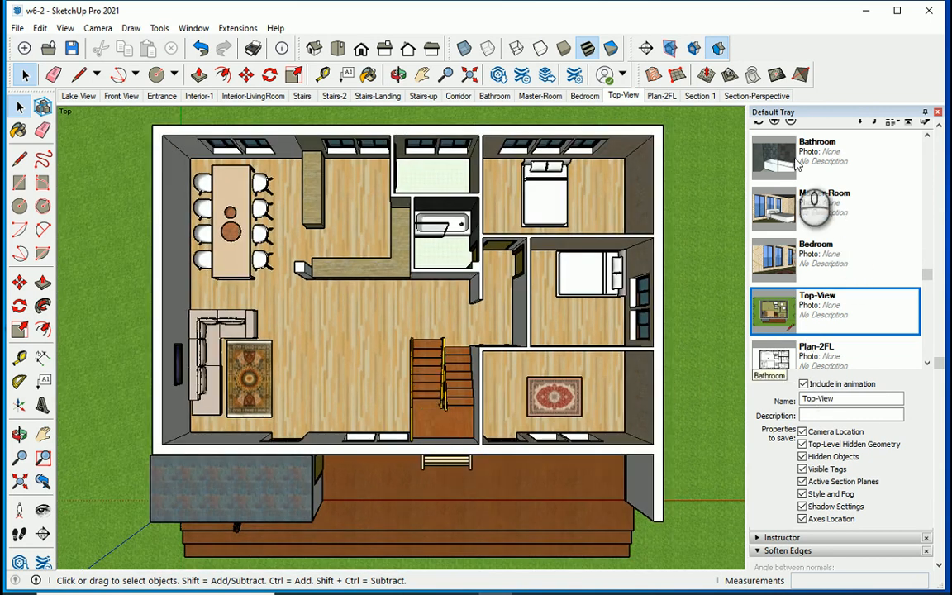
pyautogui.click(775, 122)
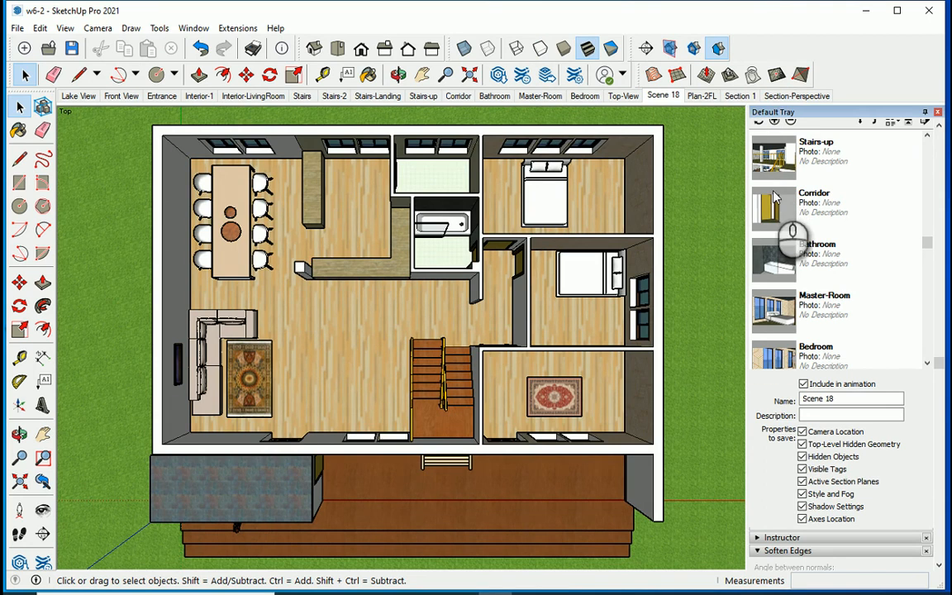
pyautogui.tripleClick(819, 399)
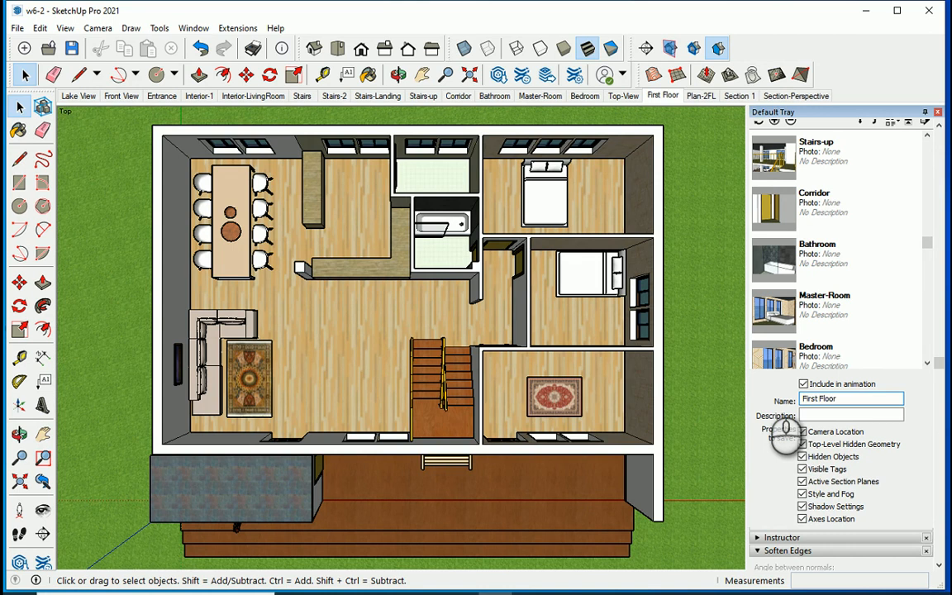
# Move the First Floor scene to after Plan-2FL and rename the Top-View scene as Second Floor.
pyautogui.scroll(1, 814, 332)
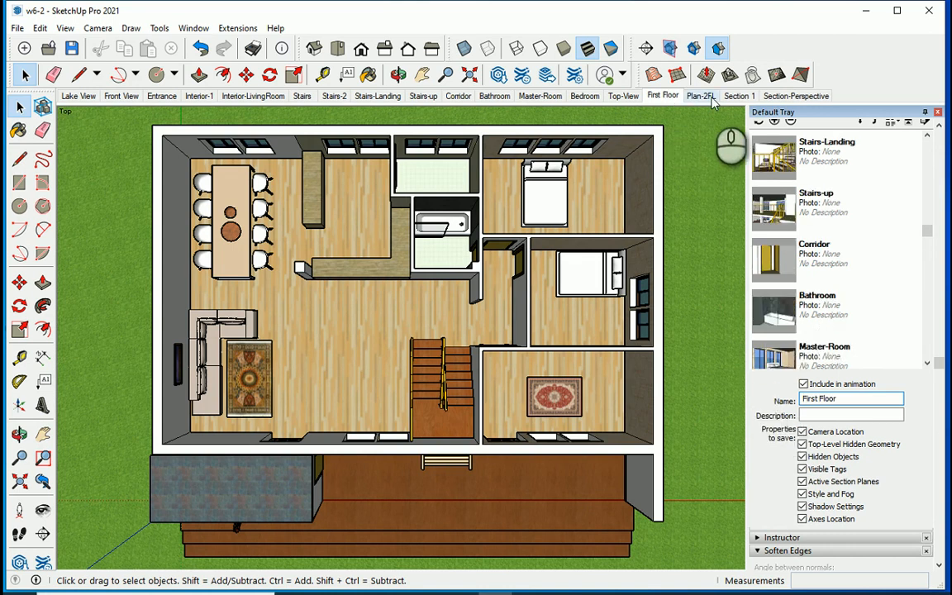
pyautogui.scroll(4, 878, 205)
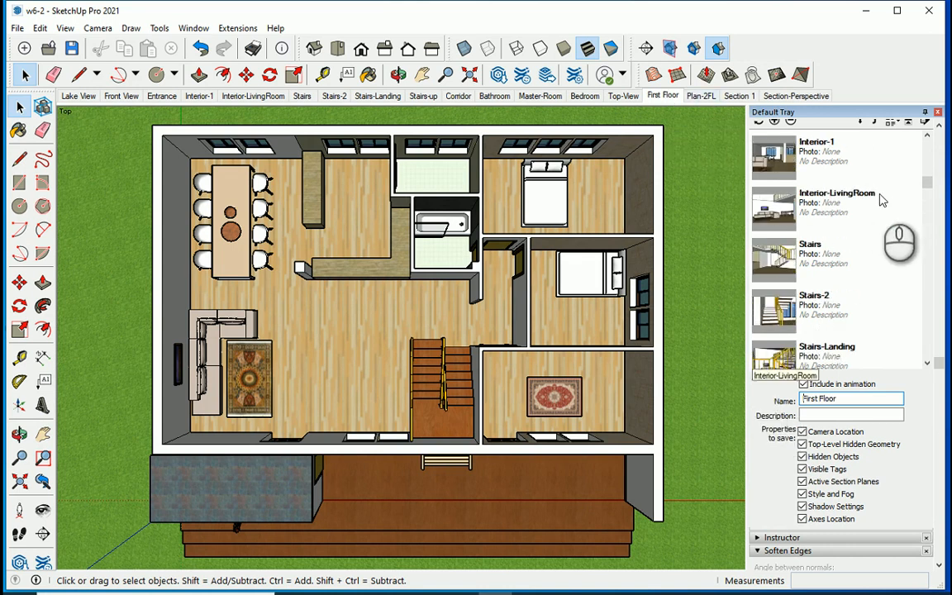
pyautogui.scroll(3, 868, 216)
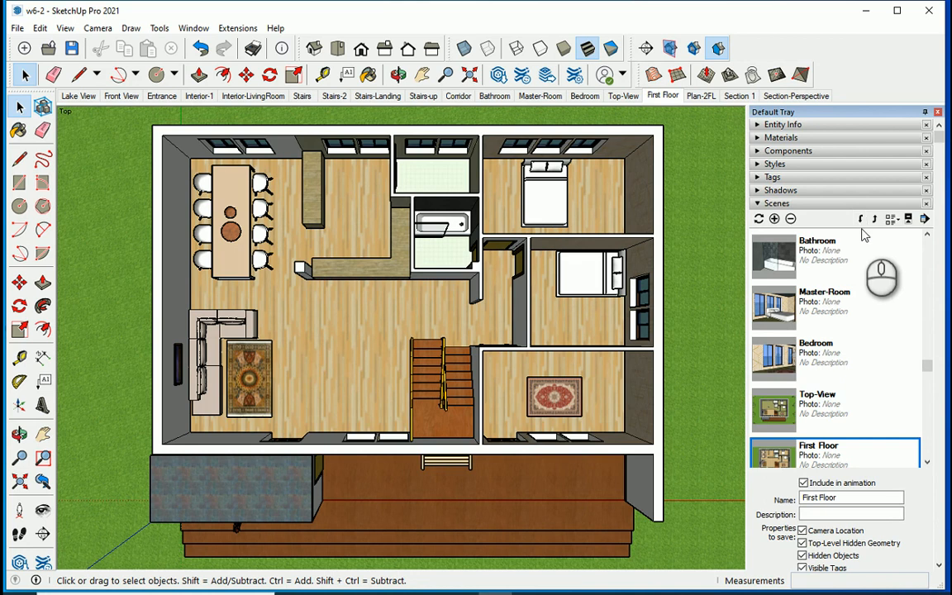
pyautogui.click(860, 218)
pyautogui.click(624, 96)
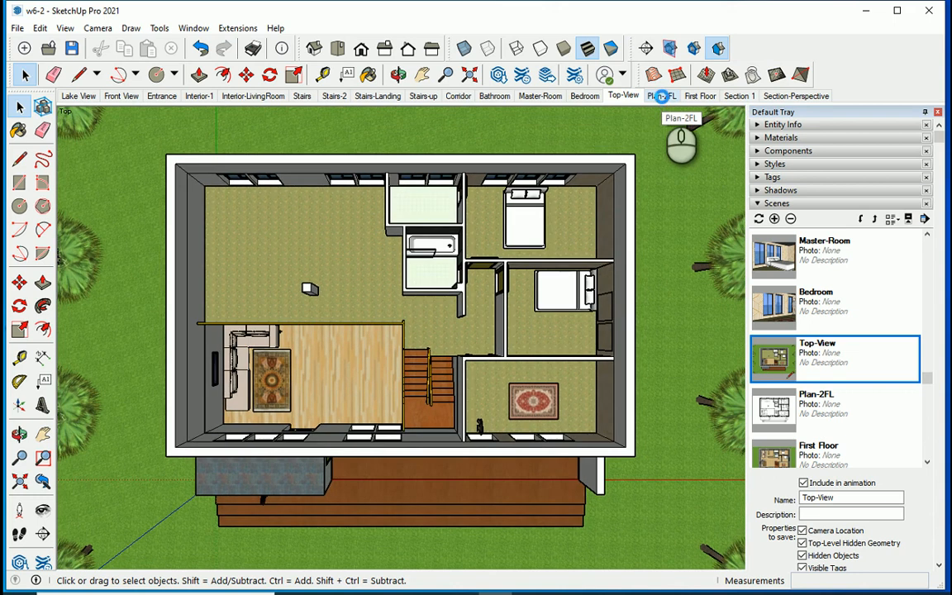
pyautogui.doubleClick(843, 497)
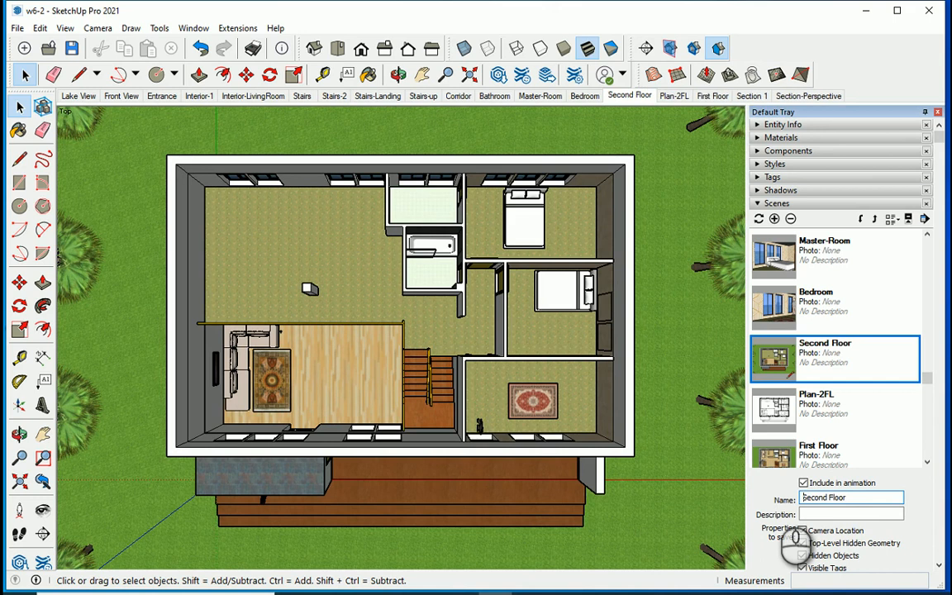
# Review the Plan-2FL, First Floor, Section 1 and Section-Perspective scenes in order.
pyautogui.click(674, 96)
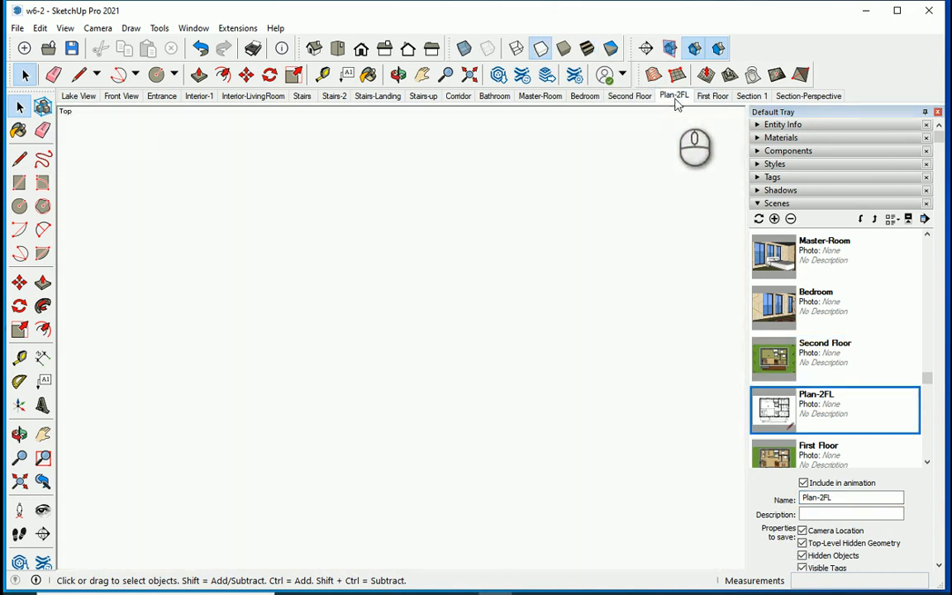
pyautogui.click(705, 98)
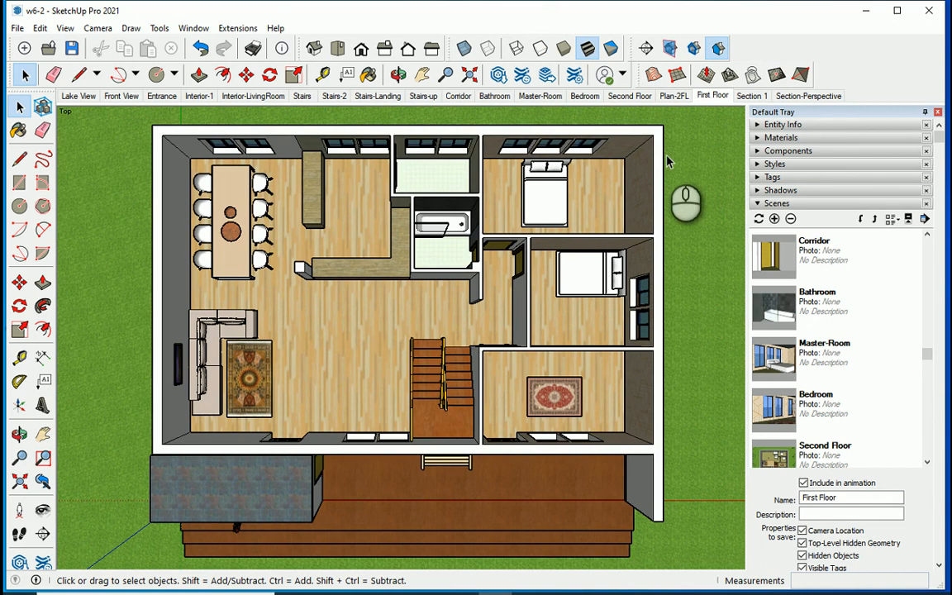
pyautogui.click(752, 97)
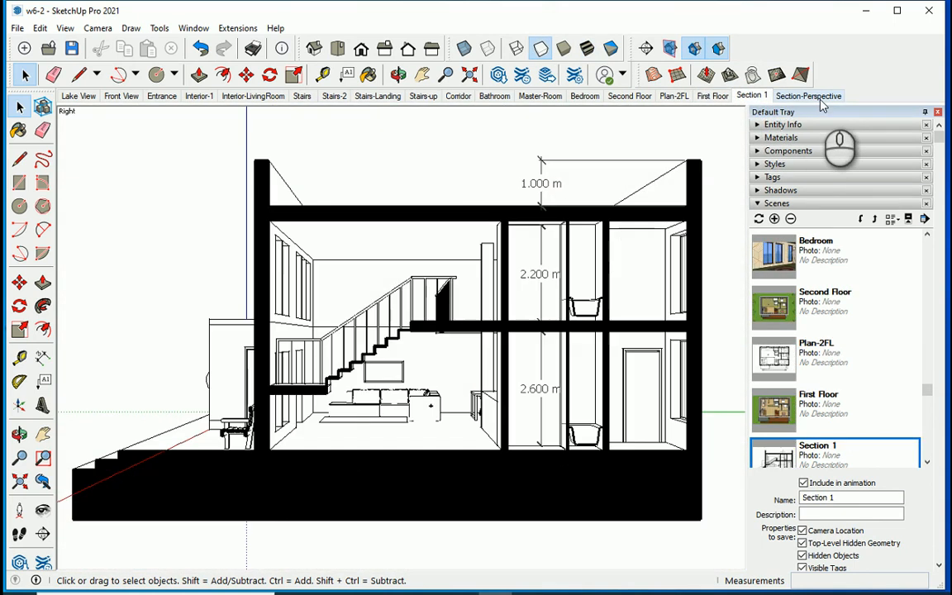
pyautogui.click(821, 98)
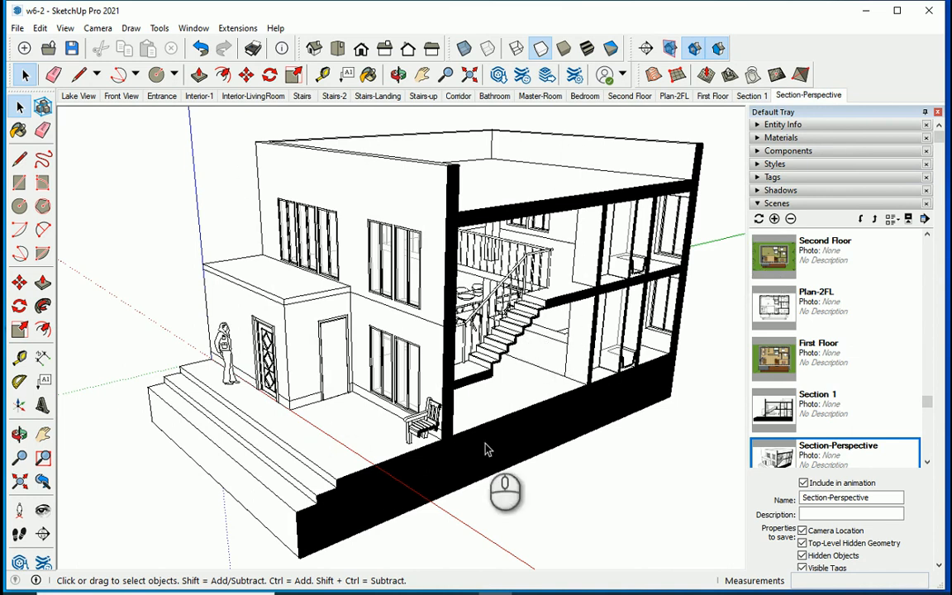
# Play the scene animation from Section-Perspective and stop it at the Interior-1 scene.
pyautogui.click(63, 28)
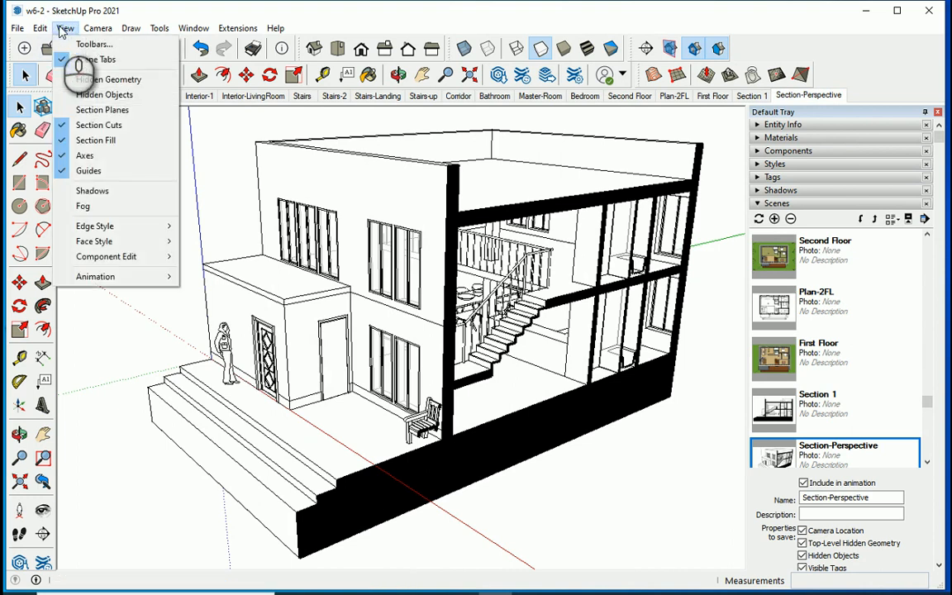
pyautogui.moveTo(145, 276)
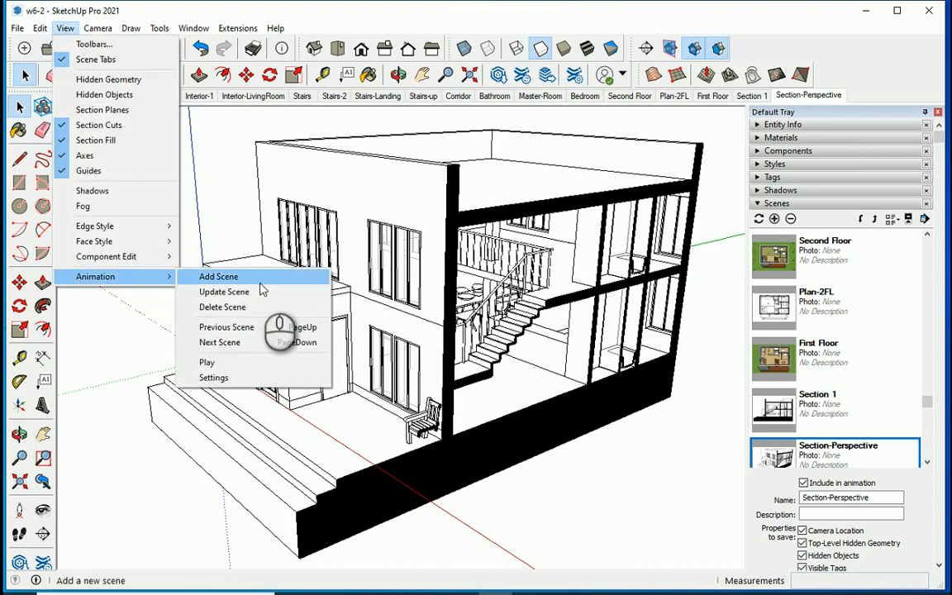
pyautogui.click(273, 362)
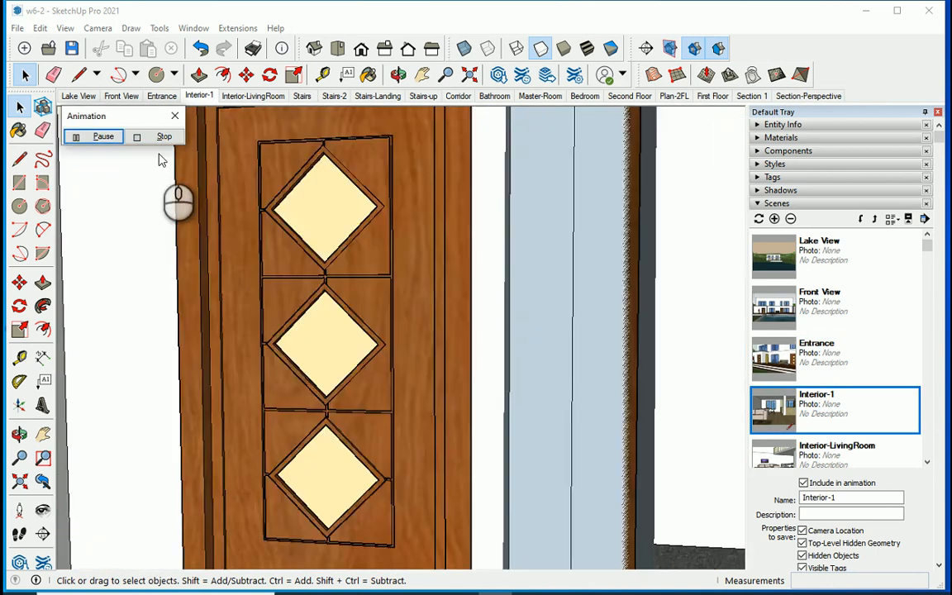
pyautogui.click(161, 137)
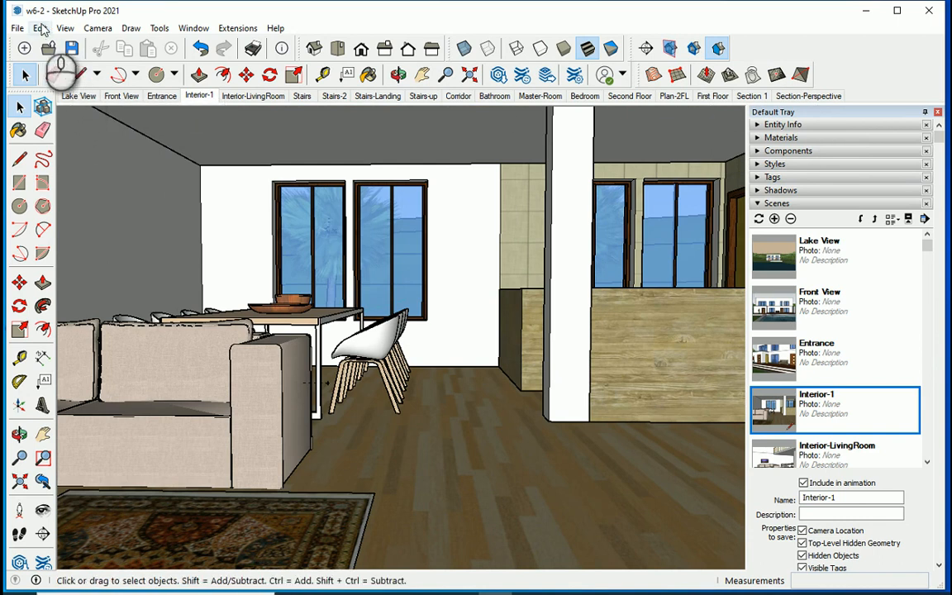
# Check the animation's transition and delay settings, switching scene transitions off and back on.
pyautogui.click(65, 28)
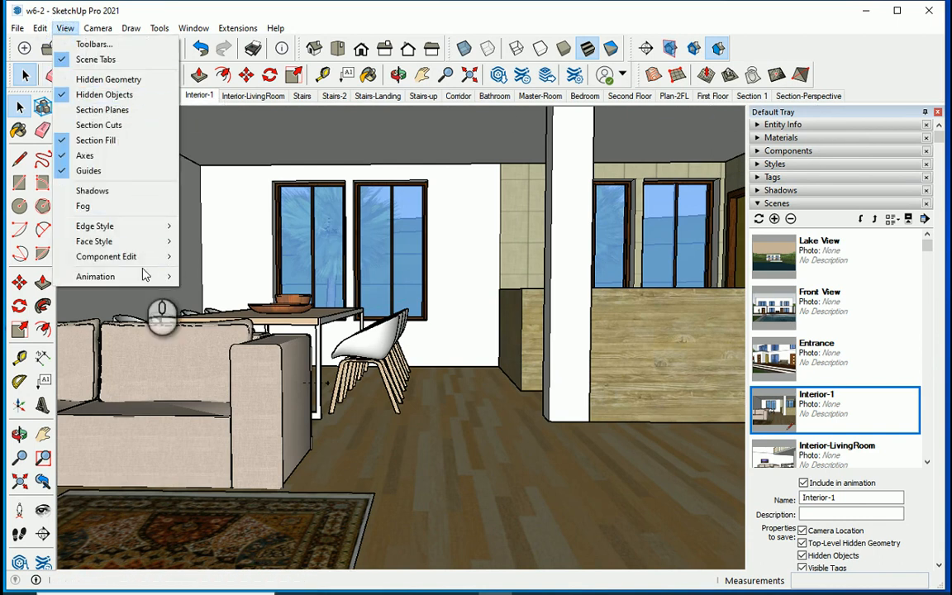
pyautogui.moveTo(140, 276)
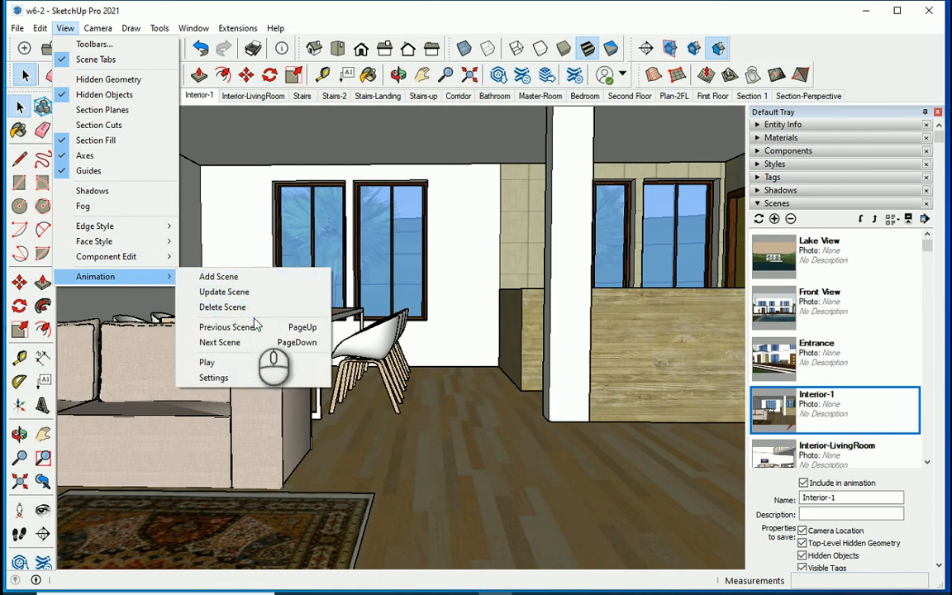
pyautogui.click(244, 376)
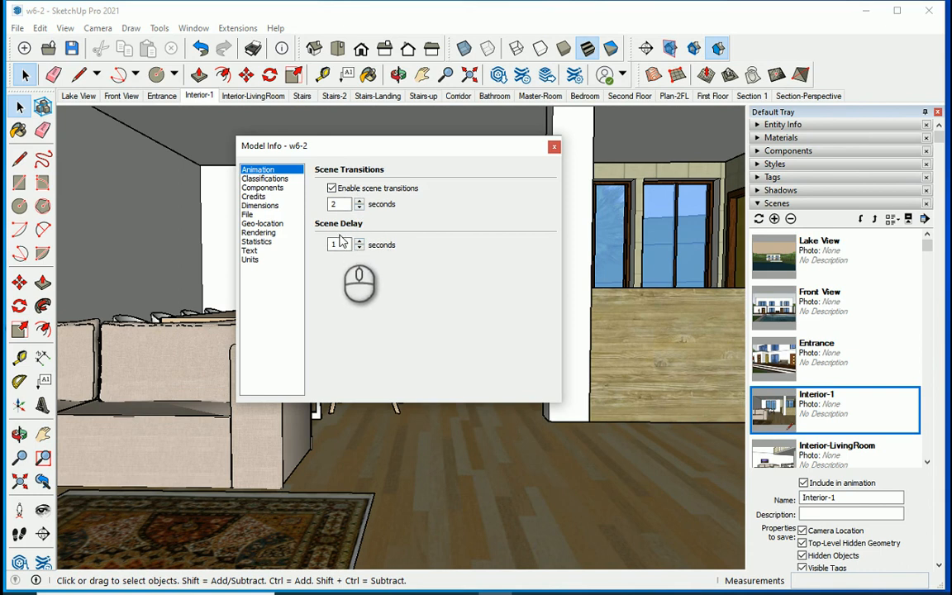
pyautogui.click(332, 189)
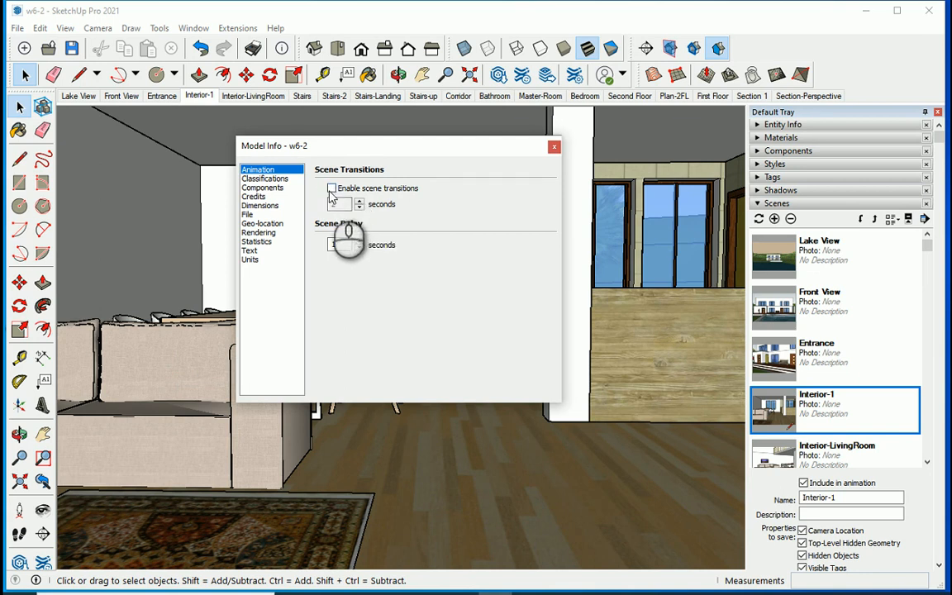
pyautogui.click(331, 188)
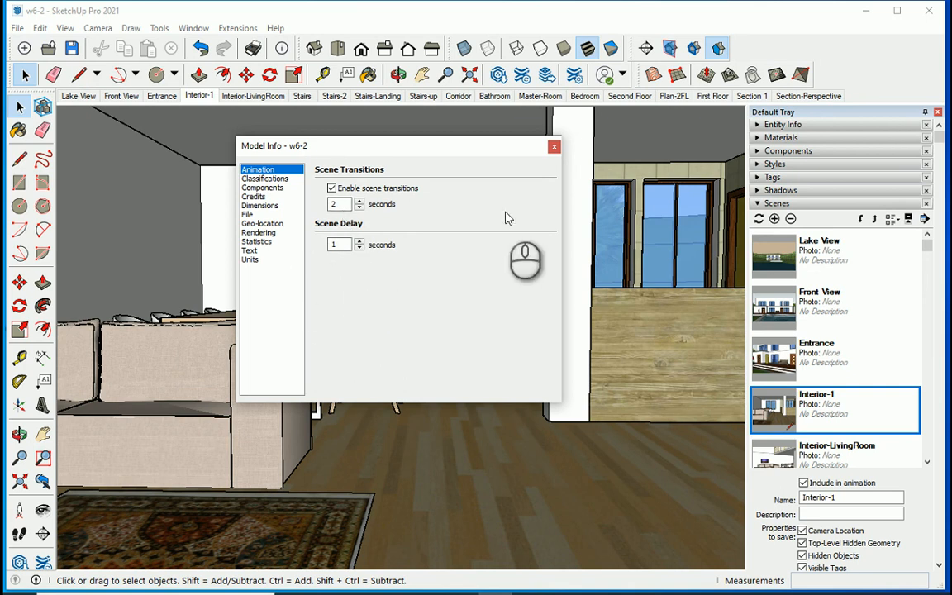
pyautogui.click(554, 147)
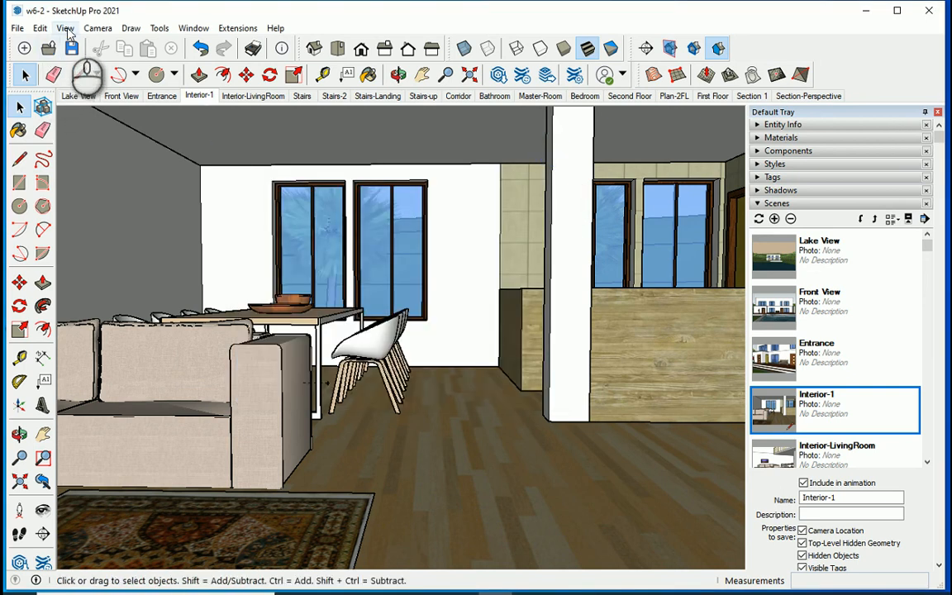
# Start an animation export in the MP4 H.264 video format.
pyautogui.hotkey('ctrl', 'a')
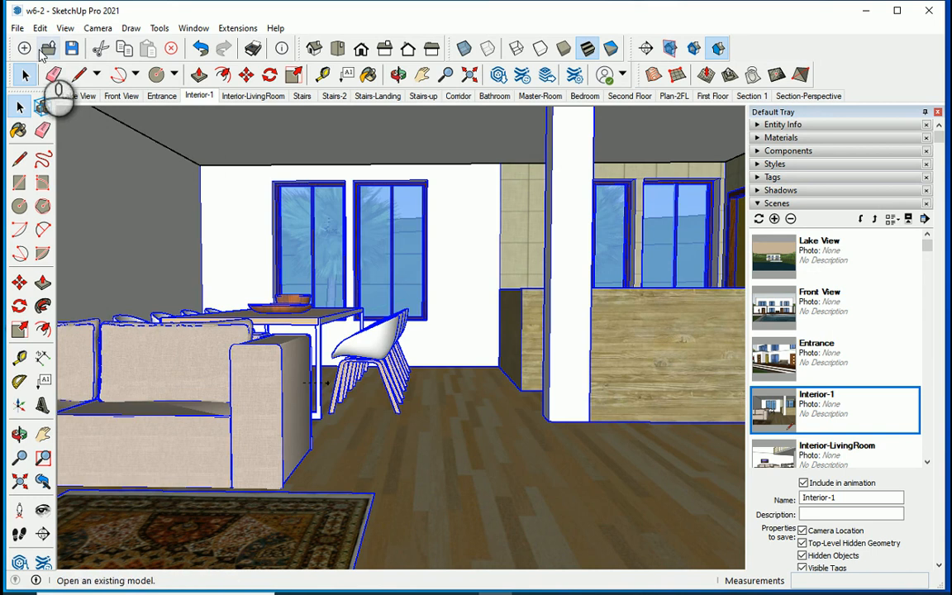
pyautogui.click(17, 28)
pyautogui.moveTo(115, 282)
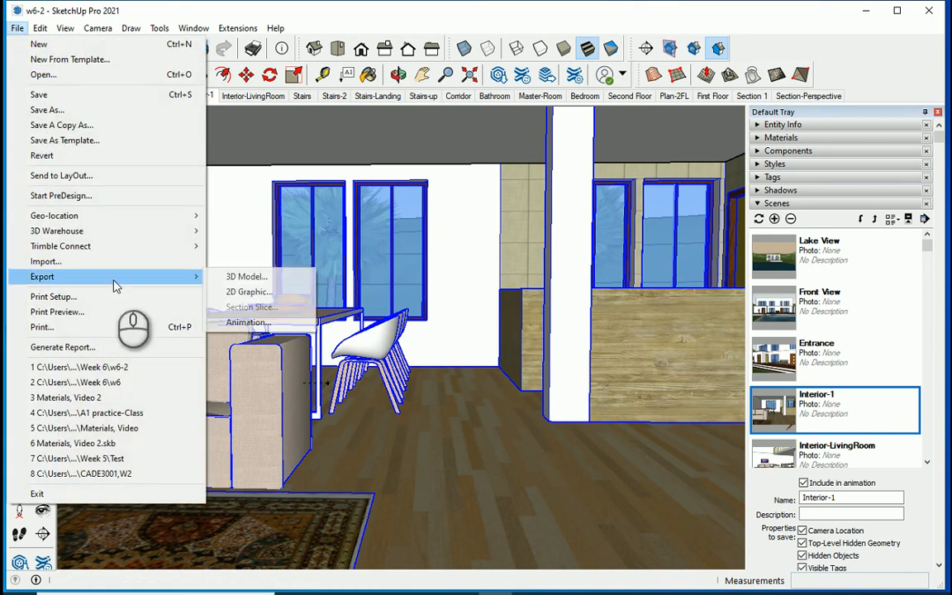
pyautogui.click(257, 325)
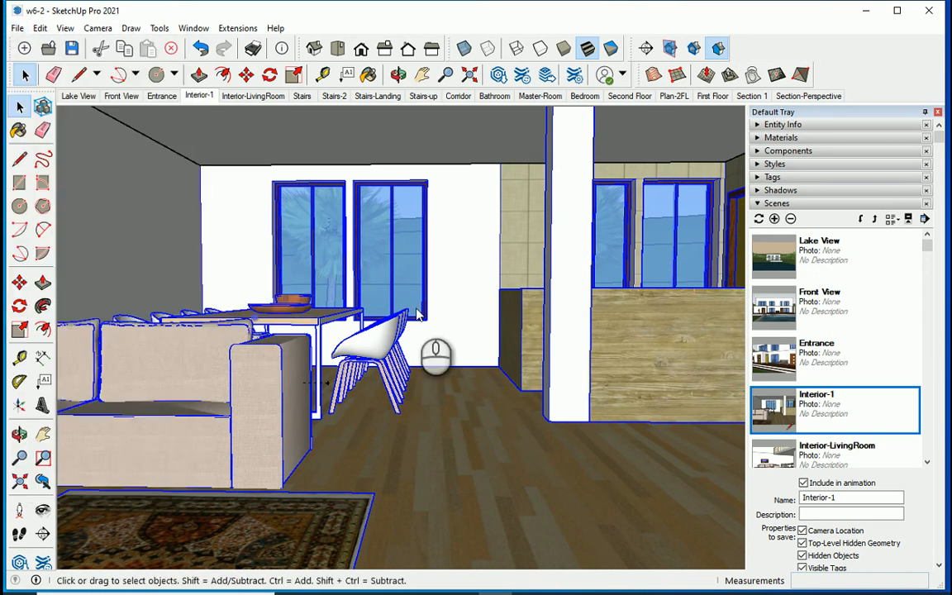
pyautogui.click(499, 452)
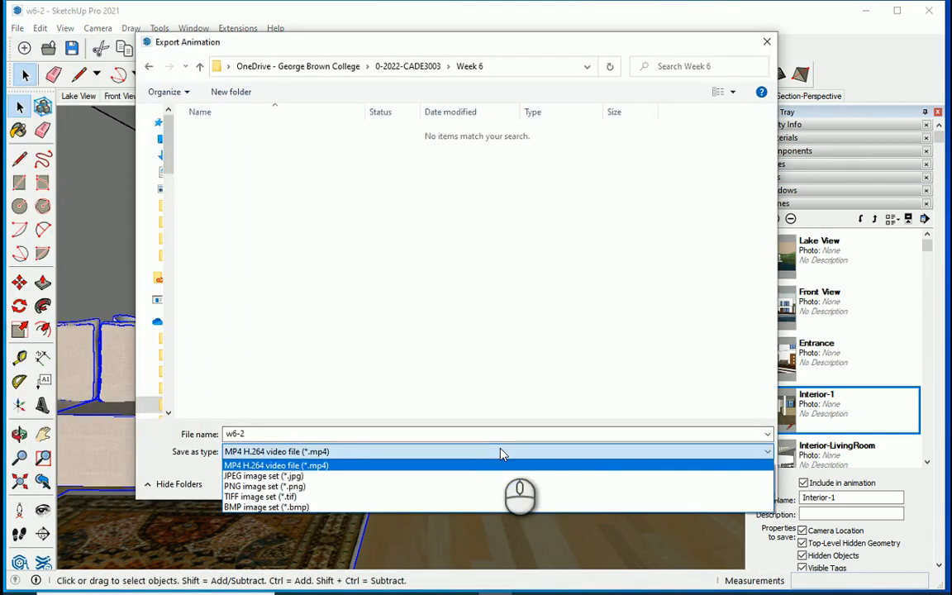
pyautogui.click(407, 469)
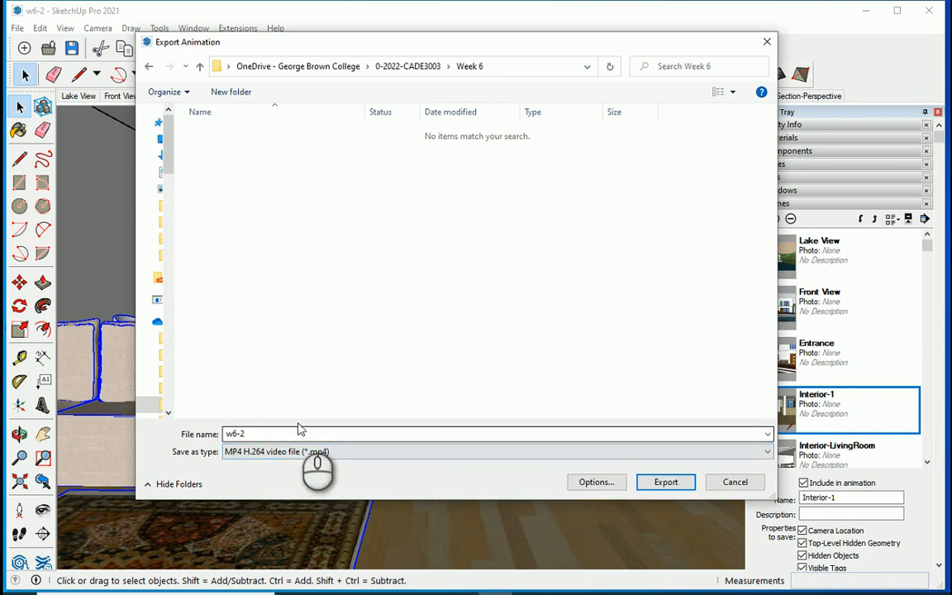
# Try 1080p Full HD for the animation export, and settle on a resolution of 480p SD.
pyautogui.click(606, 482)
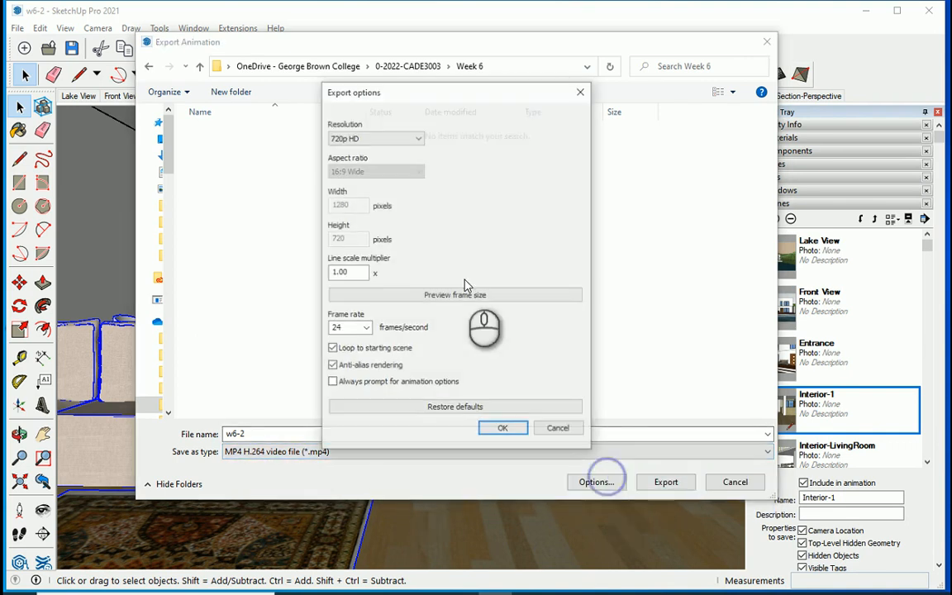
pyautogui.click(394, 140)
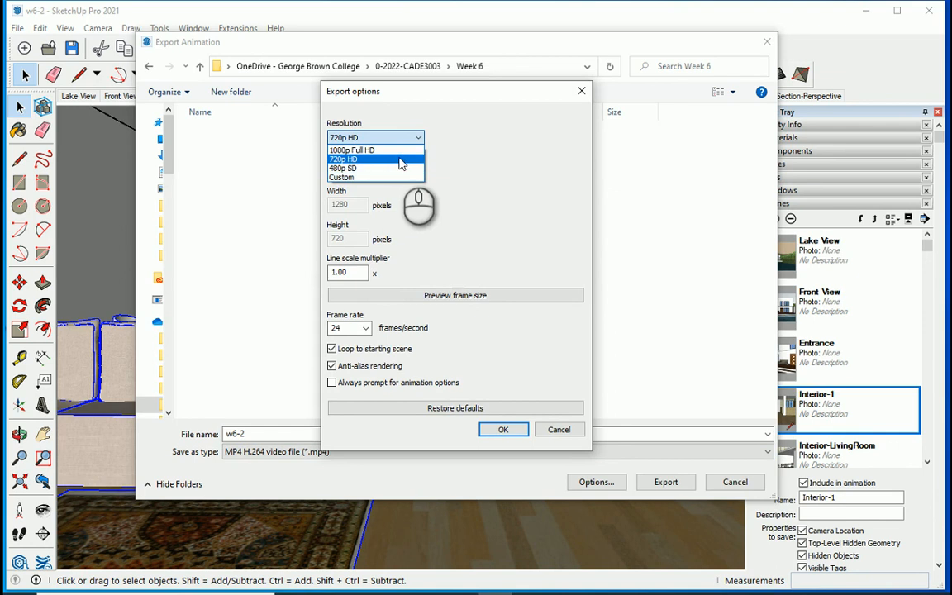
pyautogui.click(395, 150)
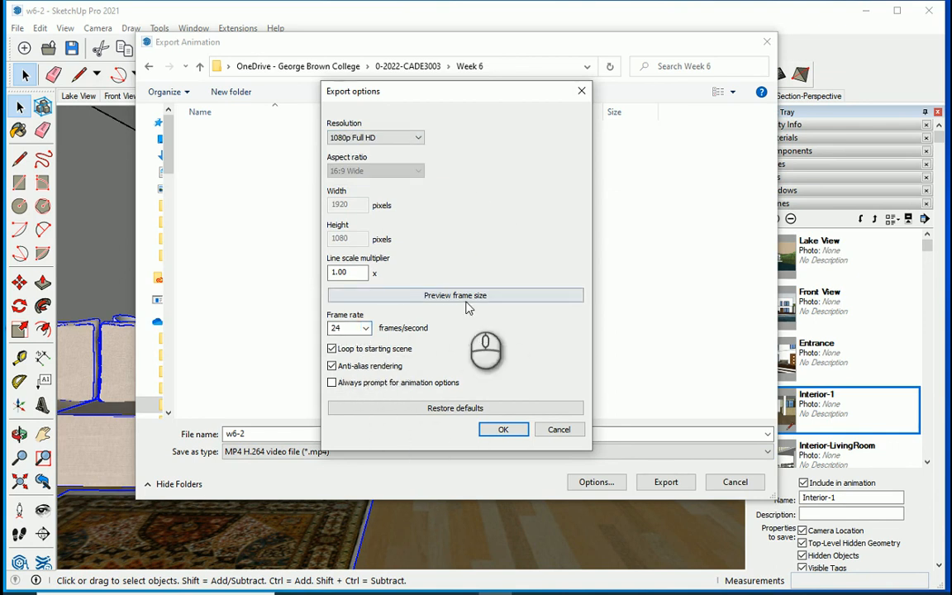
pyautogui.click(419, 138)
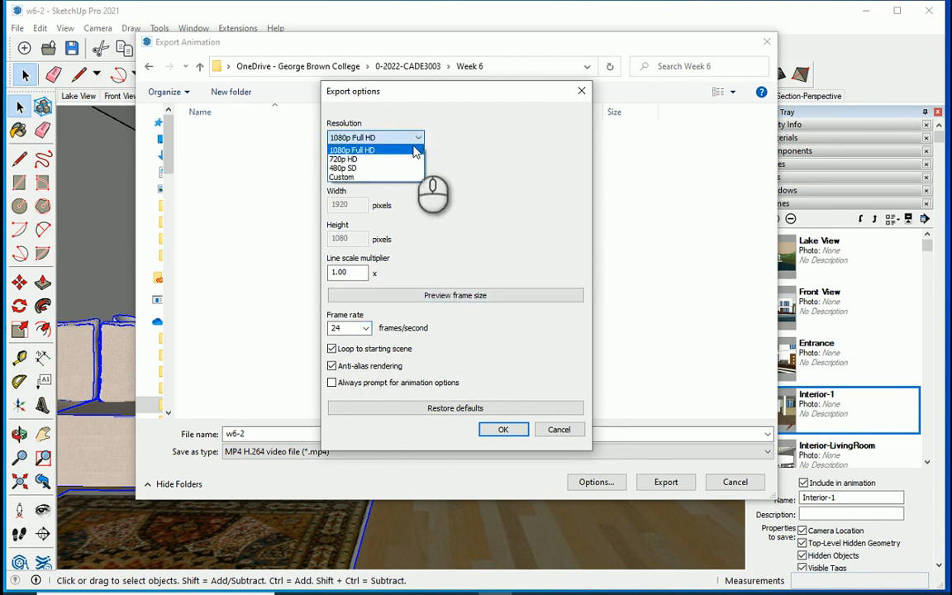
pyautogui.click(358, 169)
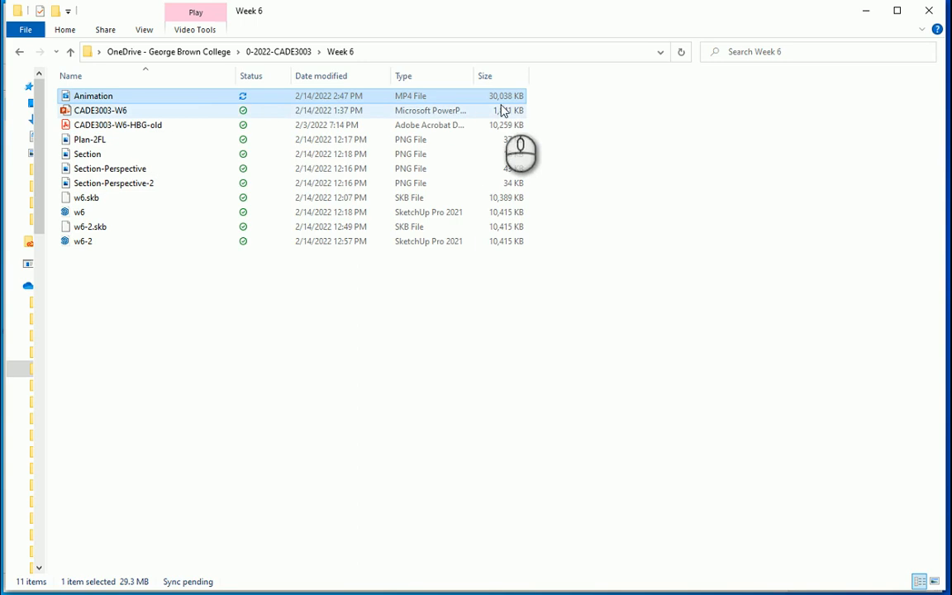
# Play the exported Animation video from the Week 6 folder in File Explorer.
pyautogui.doubleClick(510, 98)
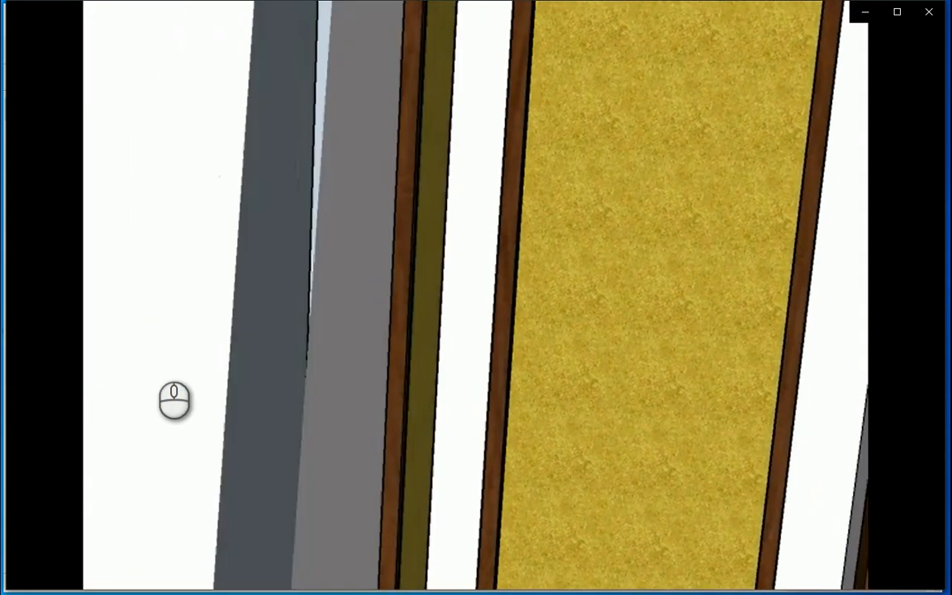
pyautogui.moveTo(213, 373)
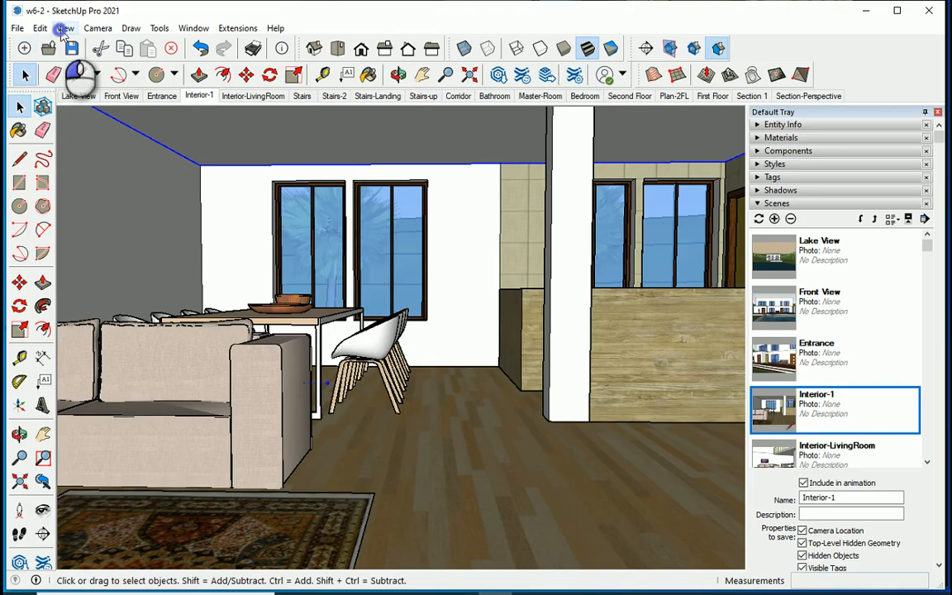
# Return to SketchUp and set the scene delay in the animation settings to 2 seconds.
pyautogui.click(64, 28)
pyautogui.moveTo(126, 276)
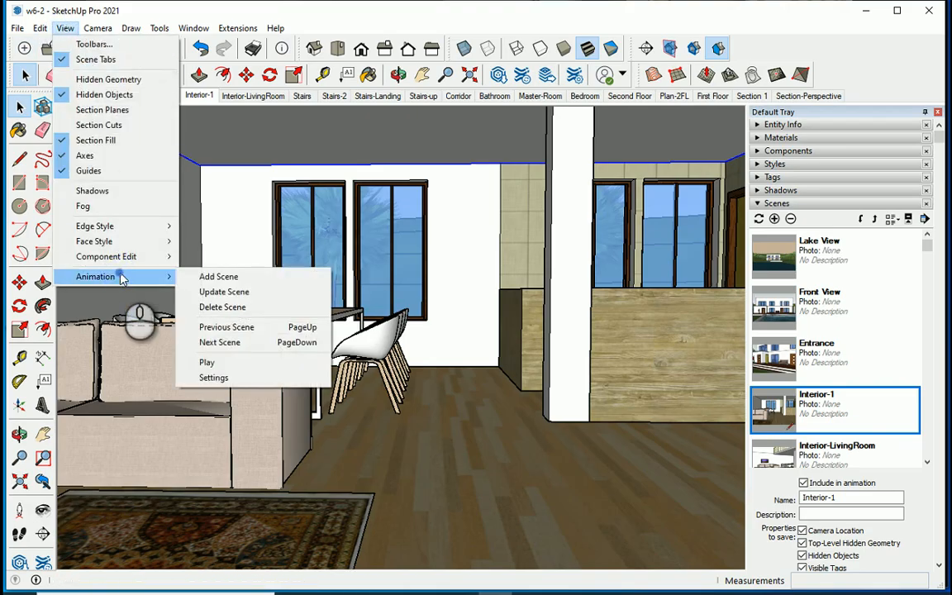
pyautogui.click(230, 379)
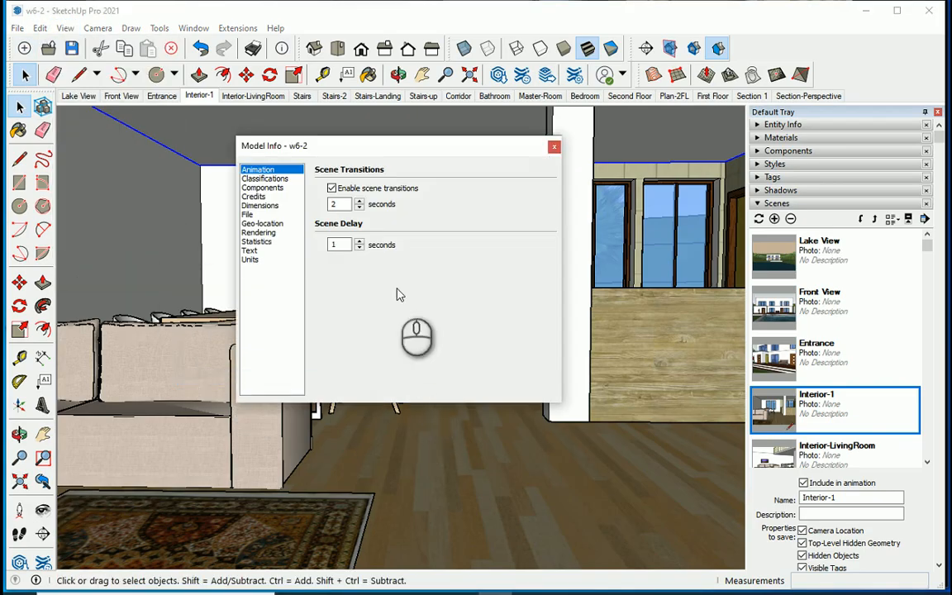
pyautogui.doubleClick(347, 245)
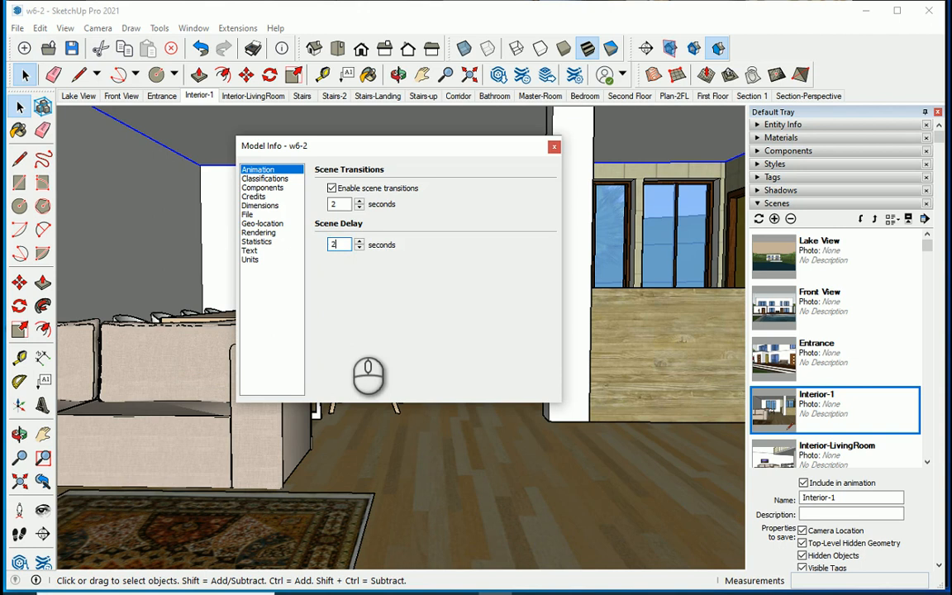
pyautogui.press('Return')
# Start another MP4 animation export with the file name Animation-2.
pyautogui.click(16, 27)
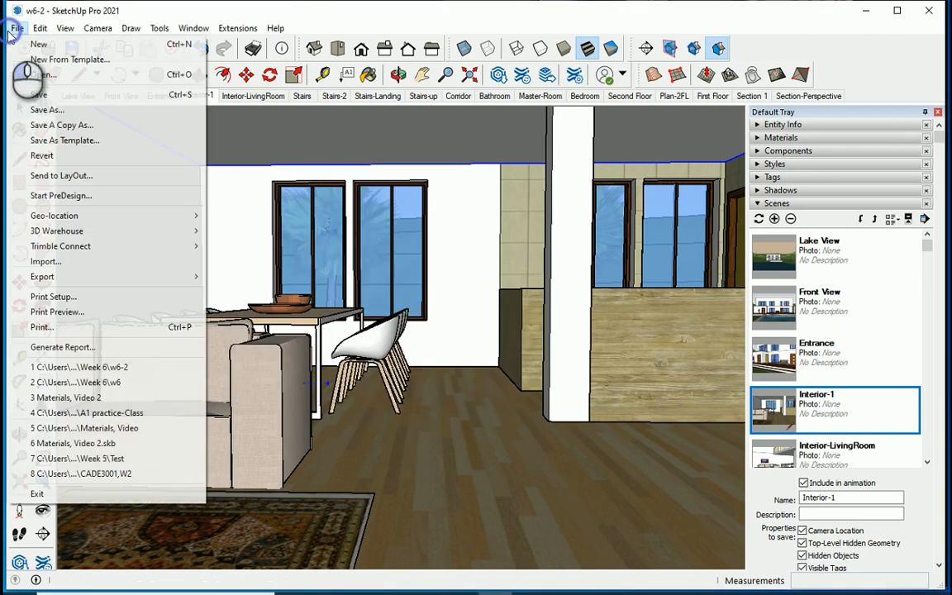
pyautogui.moveTo(111, 277)
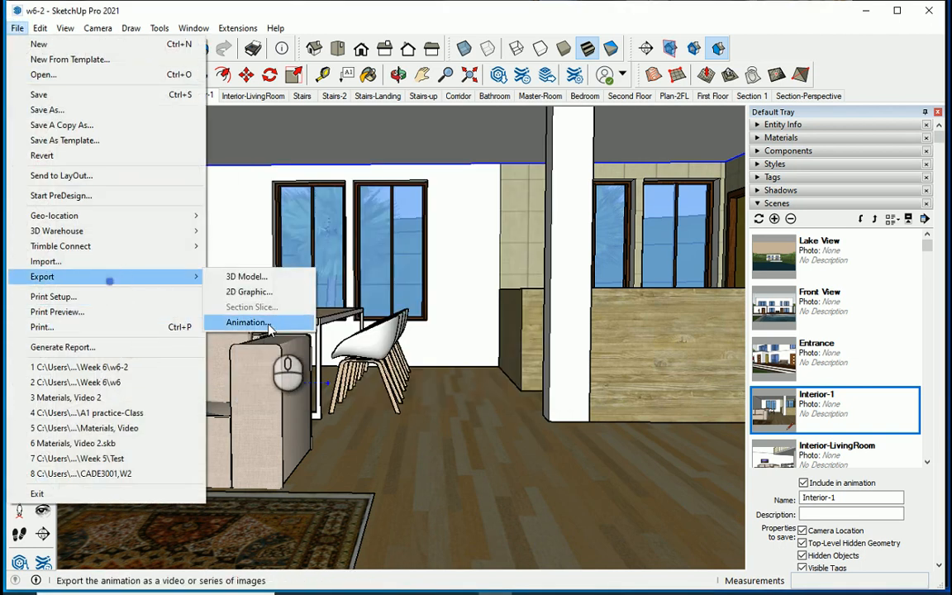
pyautogui.click(266, 321)
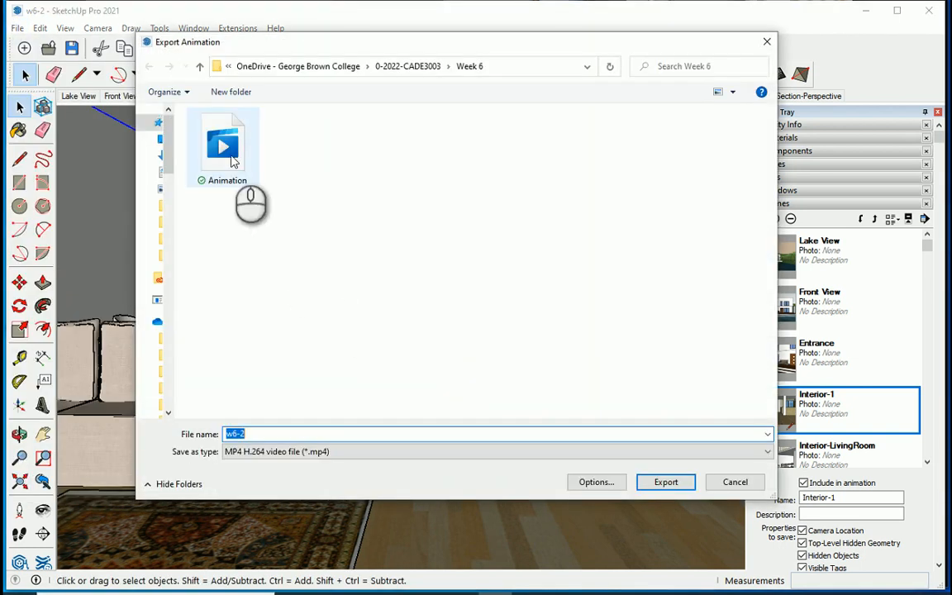
pyautogui.doubleClick(280, 432)
pyautogui.press('Home')
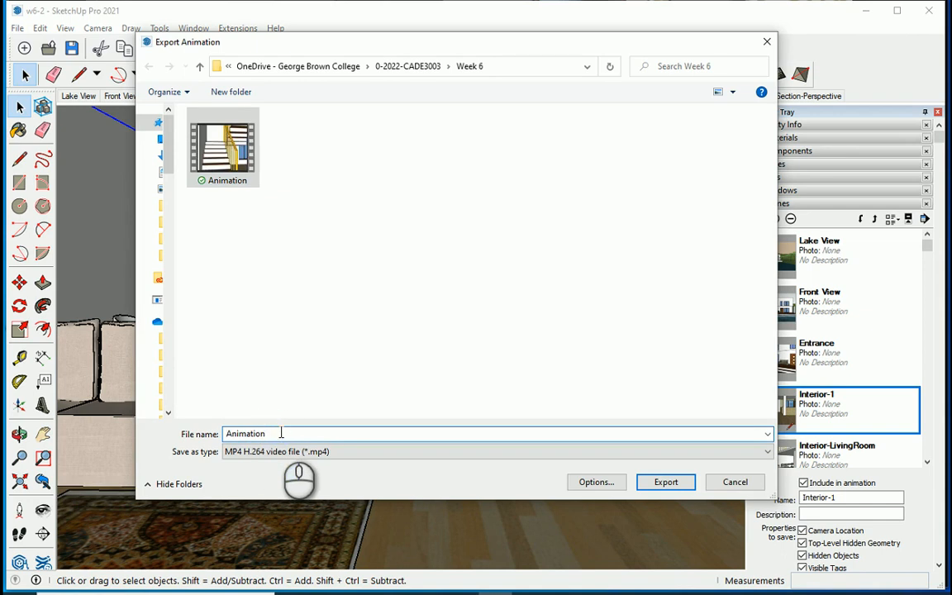
pyautogui.write('-2')
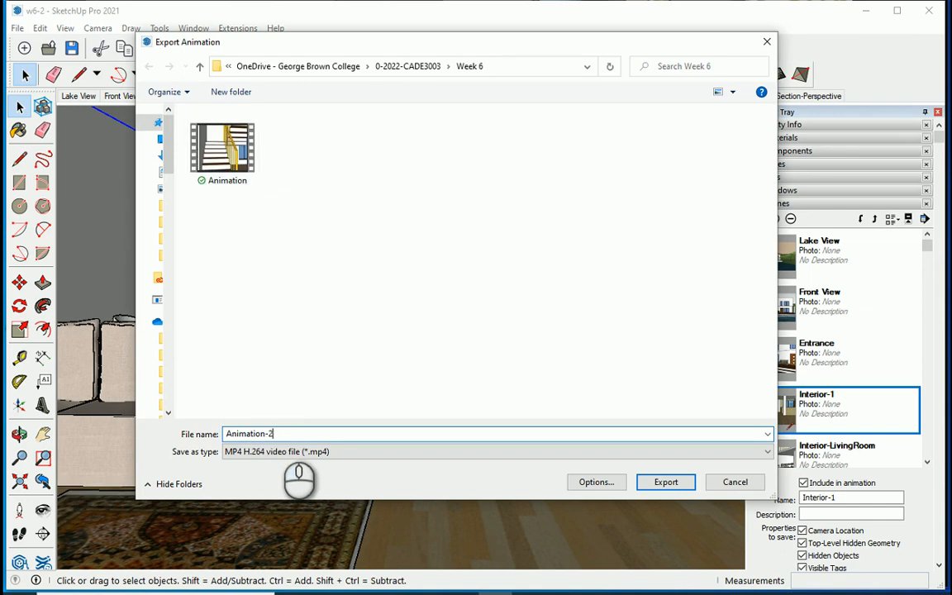
# Try the Custom export resolution, set it back to 480p SD and export the Animation-2 video.
pyautogui.click(583, 483)
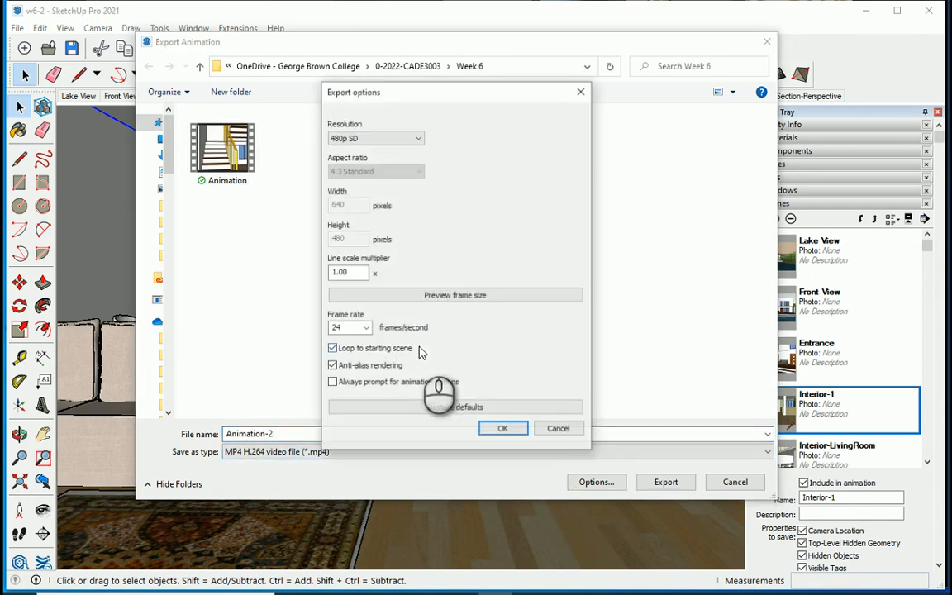
pyautogui.click(415, 138)
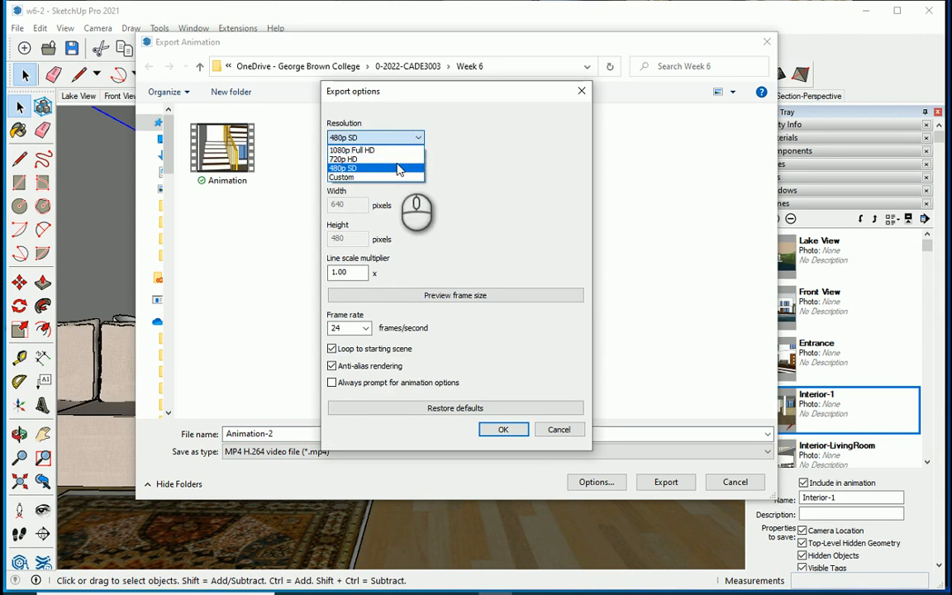
pyautogui.click(397, 177)
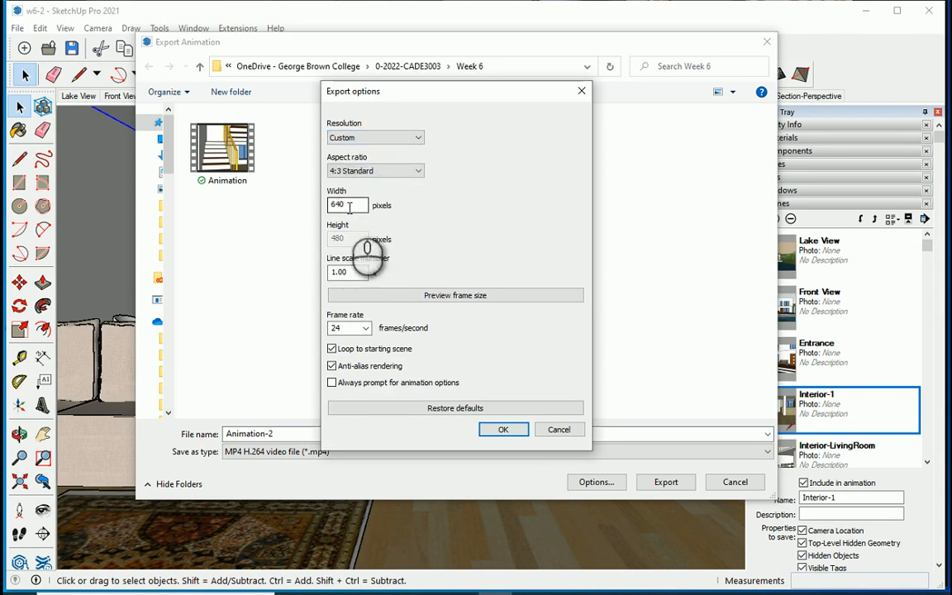
pyautogui.click(418, 137)
pyautogui.click(397, 170)
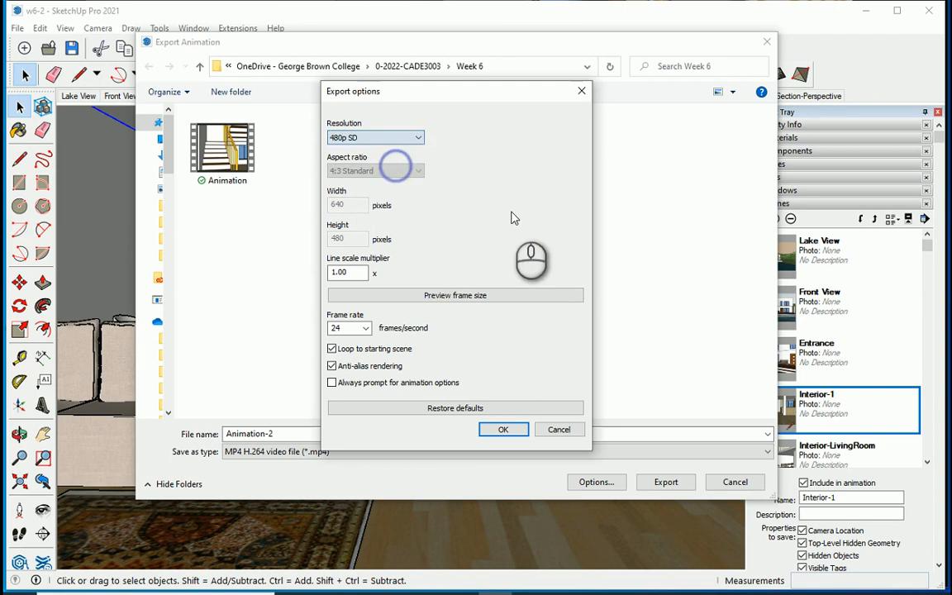
pyautogui.click(418, 138)
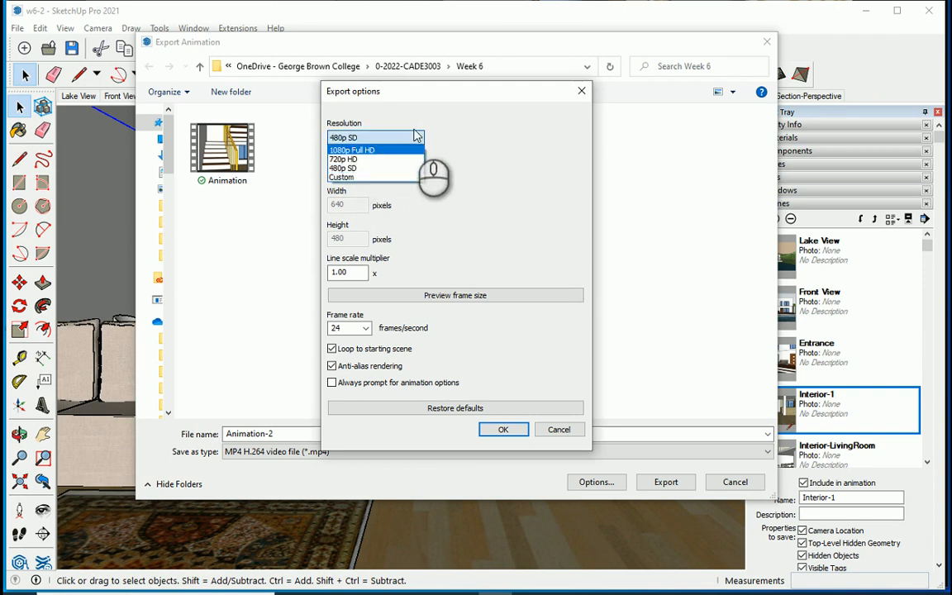
pyautogui.click(458, 136)
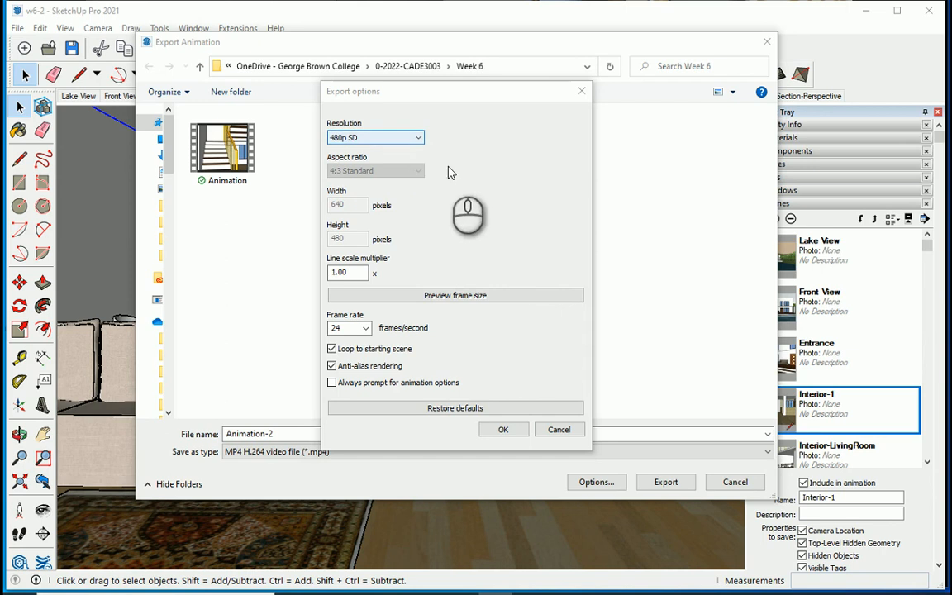
pyautogui.click(447, 161)
pyautogui.click(418, 137)
pyautogui.click(411, 137)
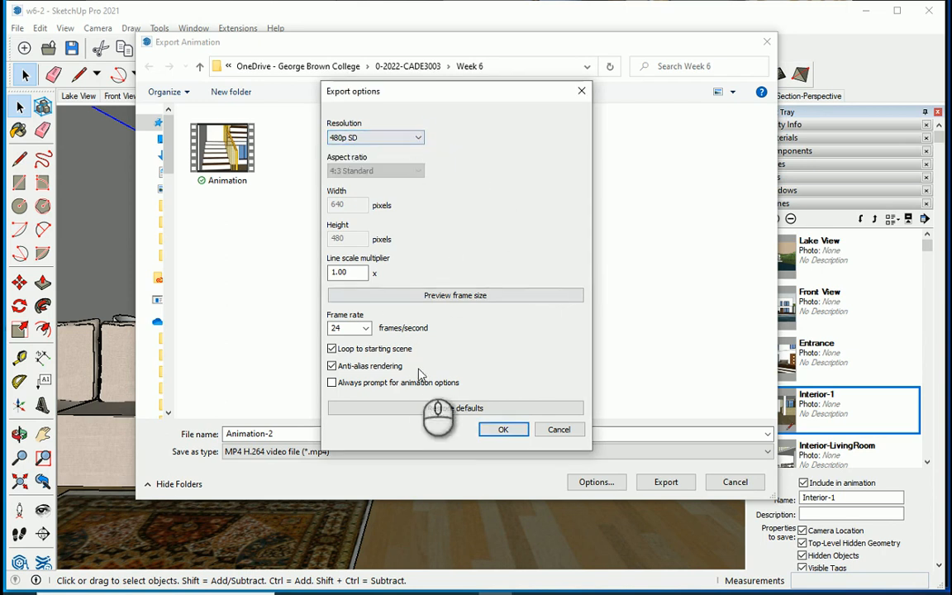
pyautogui.click(496, 429)
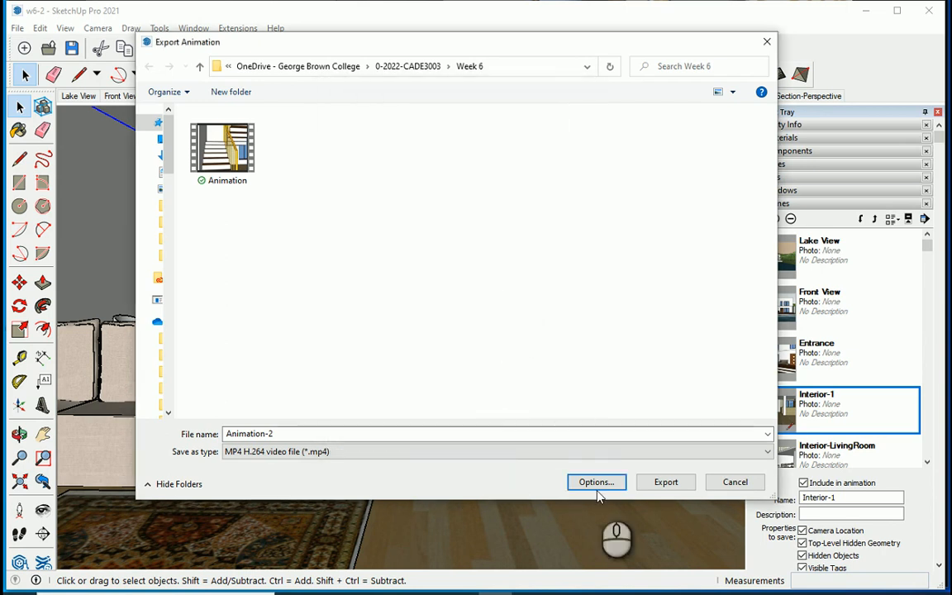
pyautogui.click(665, 486)
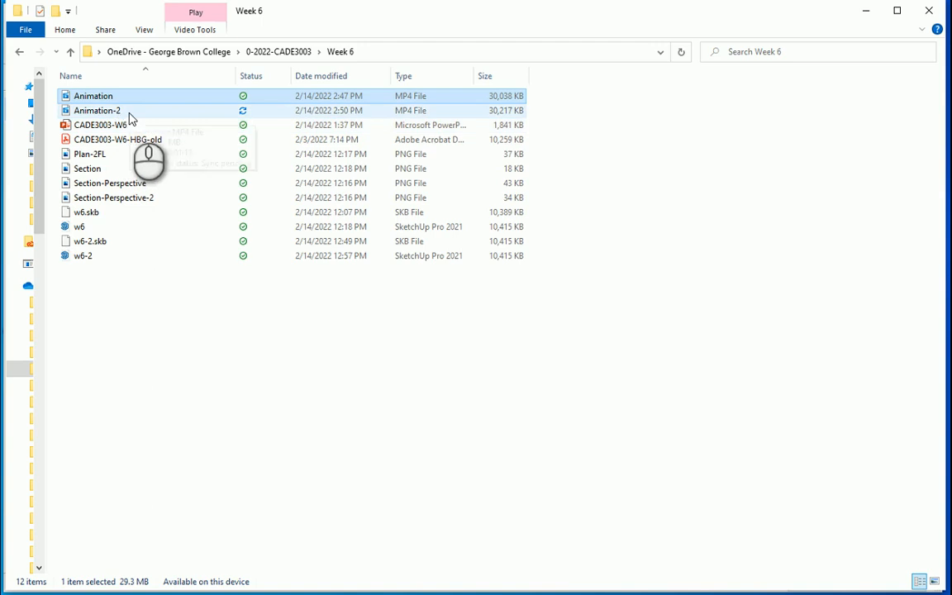
# Play the exported Animation-2 video from the Week 6 folder in File Explorer.
pyautogui.click(128, 112)
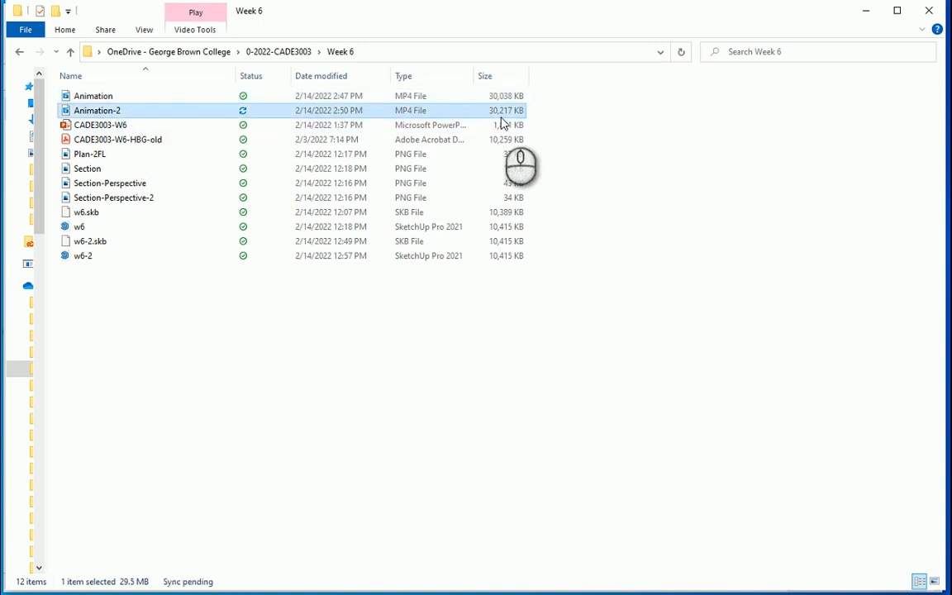
pyautogui.doubleClick(118, 111)
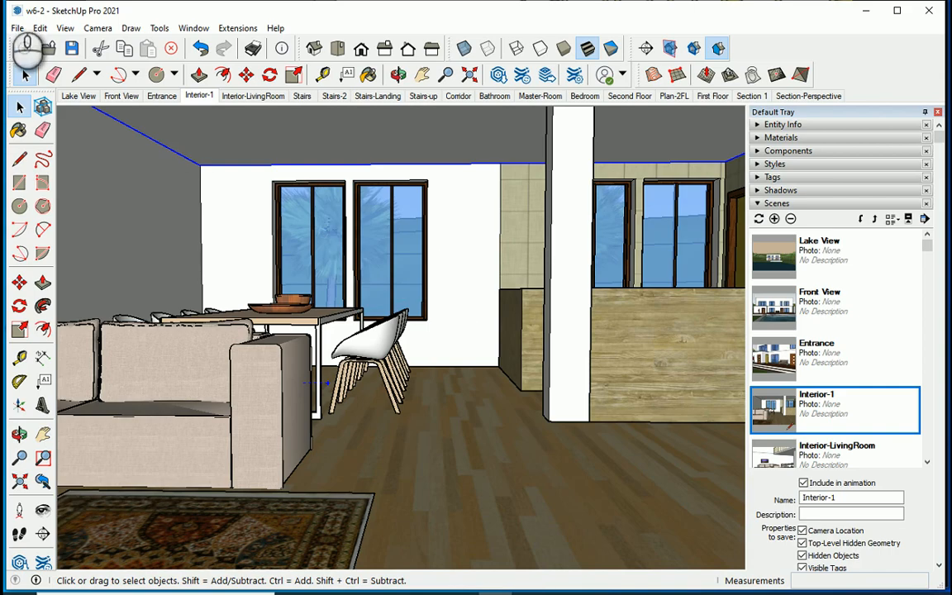
# Start a new animation export in SketchUp and set its resolution to 1080p Full HD.
pyautogui.click(17, 29)
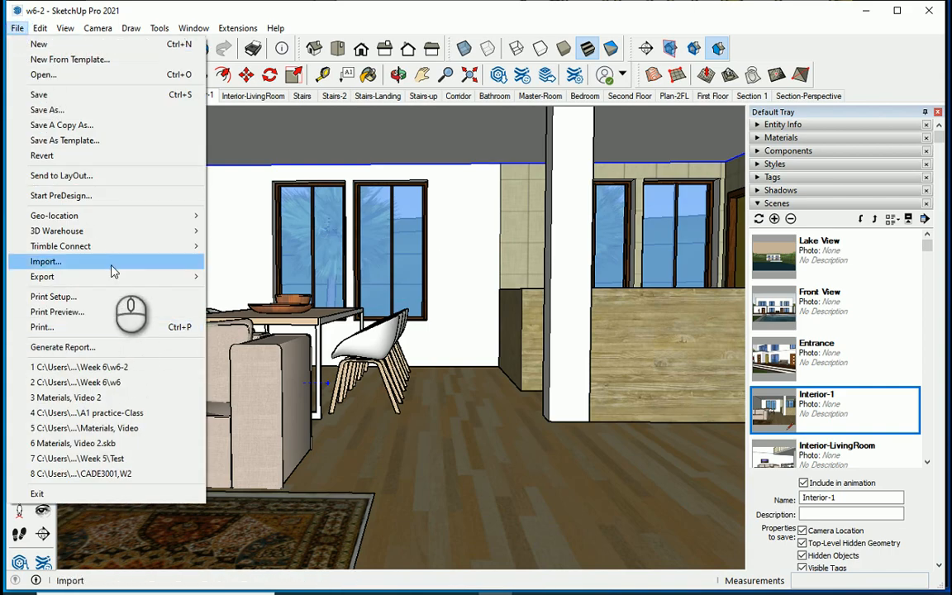
pyautogui.moveTo(116, 278)
pyautogui.click(244, 321)
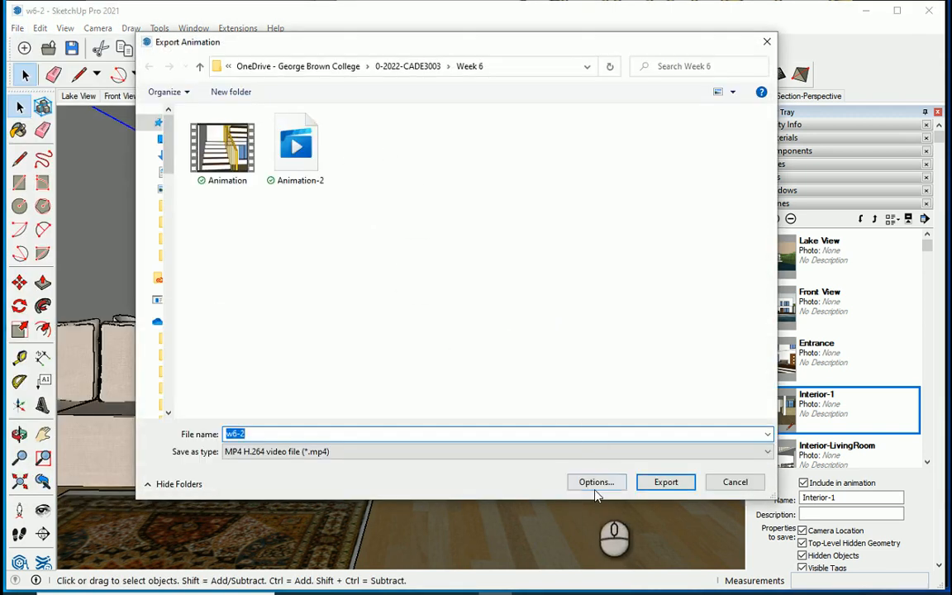
pyautogui.click(595, 482)
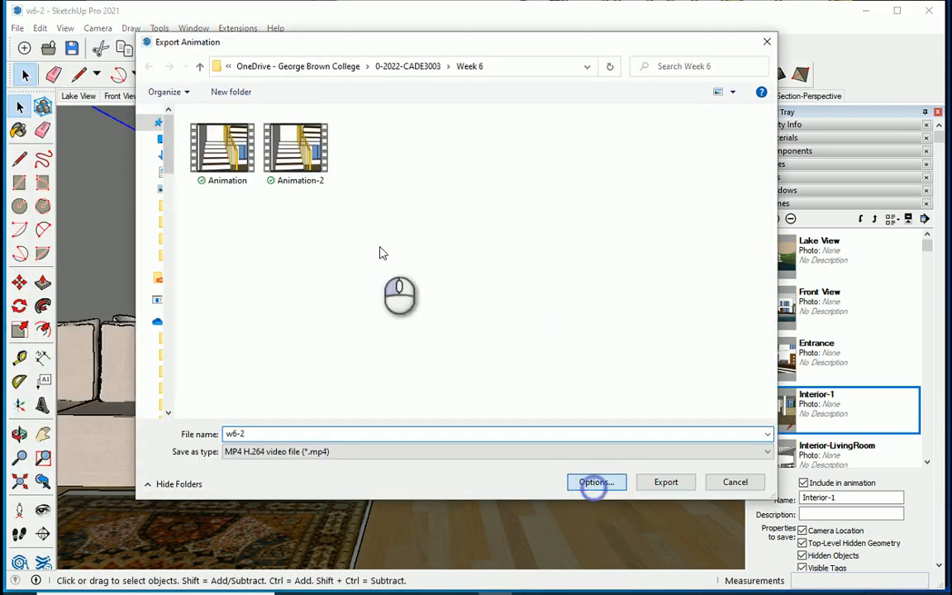
pyautogui.click(405, 139)
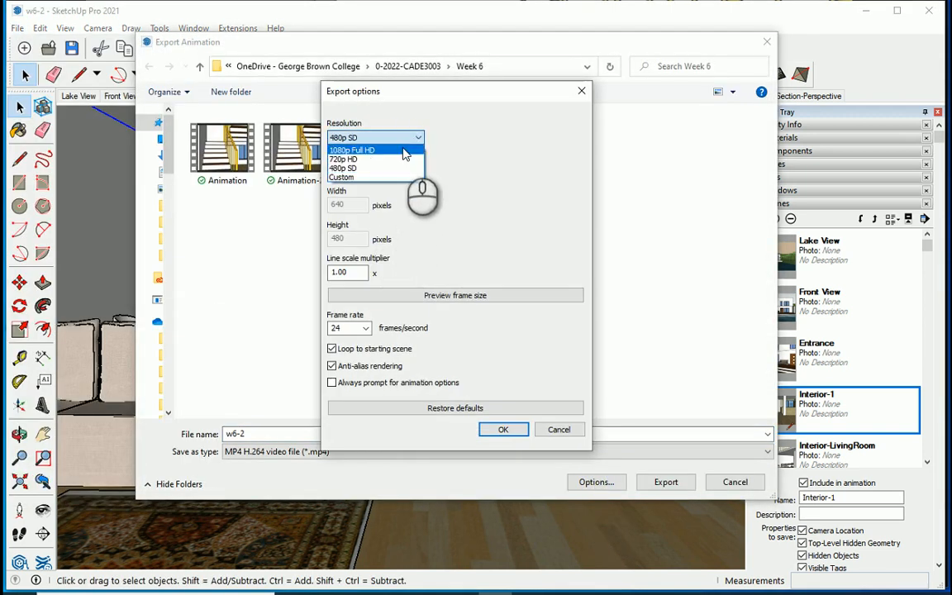
pyautogui.click(405, 150)
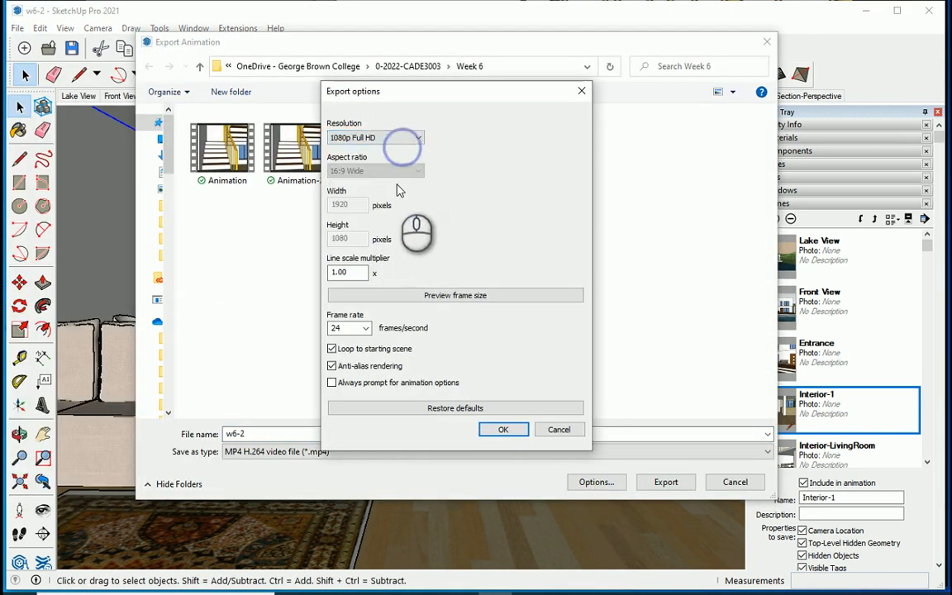
pyautogui.click(501, 430)
# Name the video file Animation-3 and export it as MP4.
pyautogui.click(312, 175)
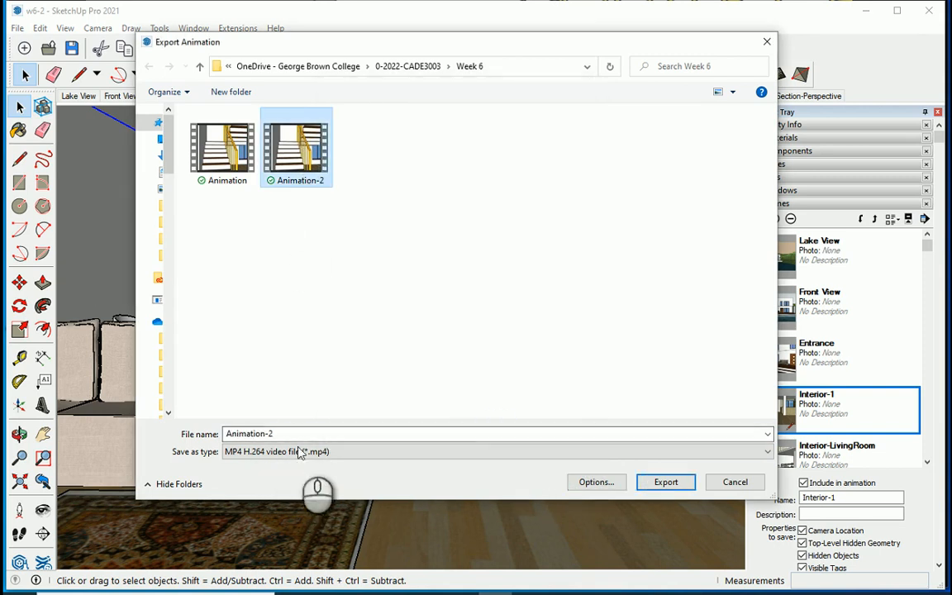
pyautogui.click(299, 435)
pyautogui.press('BackSpace')
pyautogui.write('3')
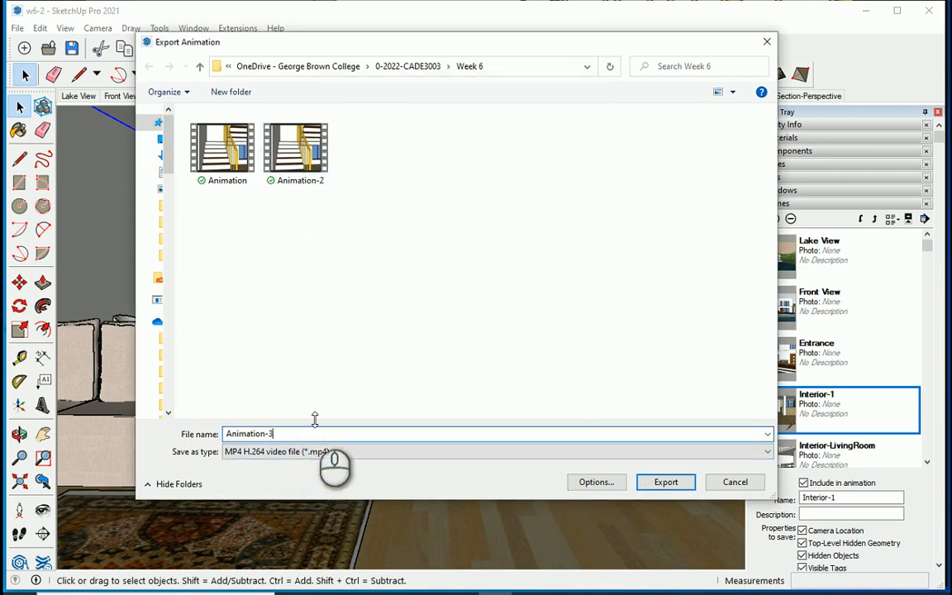
pyautogui.click(666, 483)
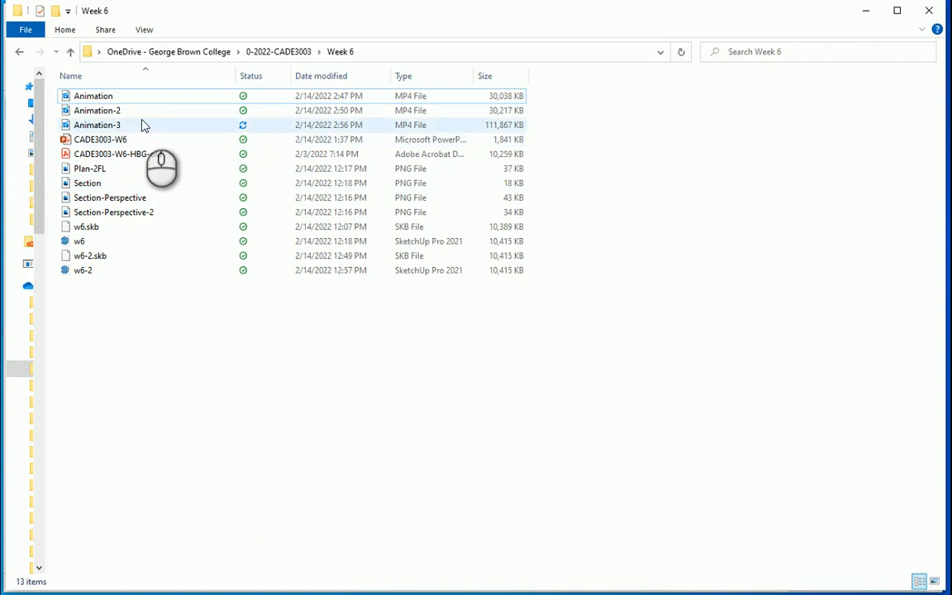
# Play the exported Animation-3 video from the Week 6 folder and pause it near the end.
pyautogui.click(142, 125)
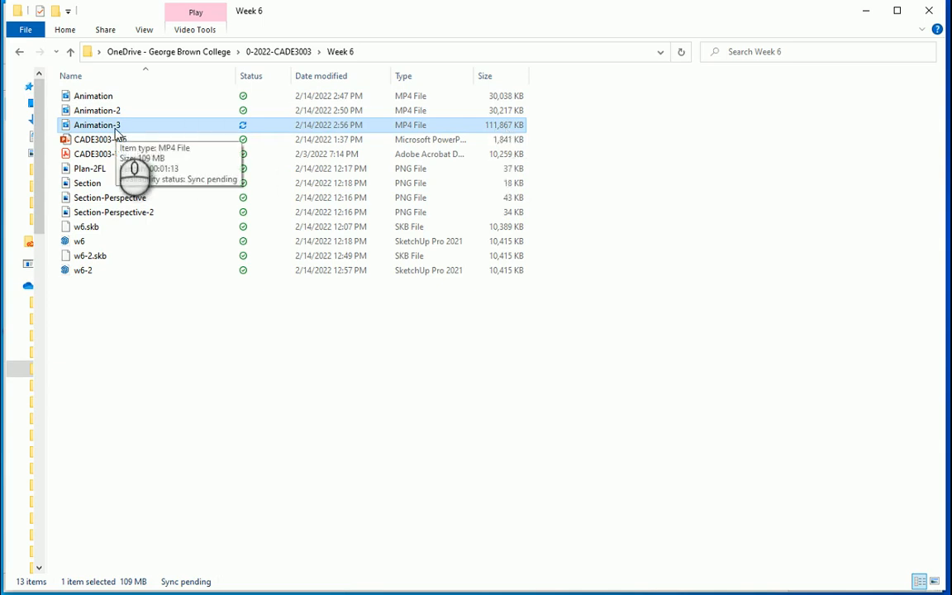
pyautogui.doubleClick(116, 130)
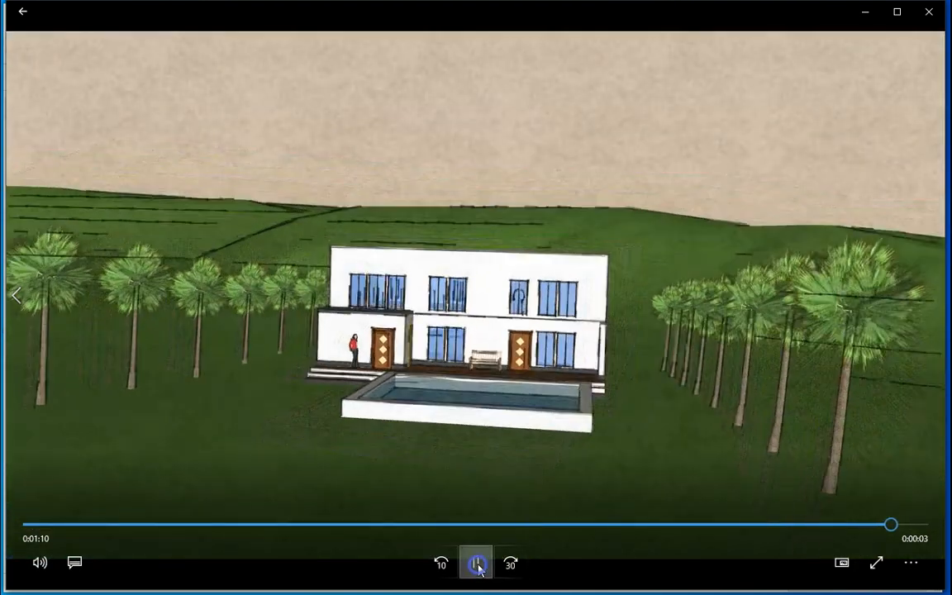
pyautogui.click(479, 567)
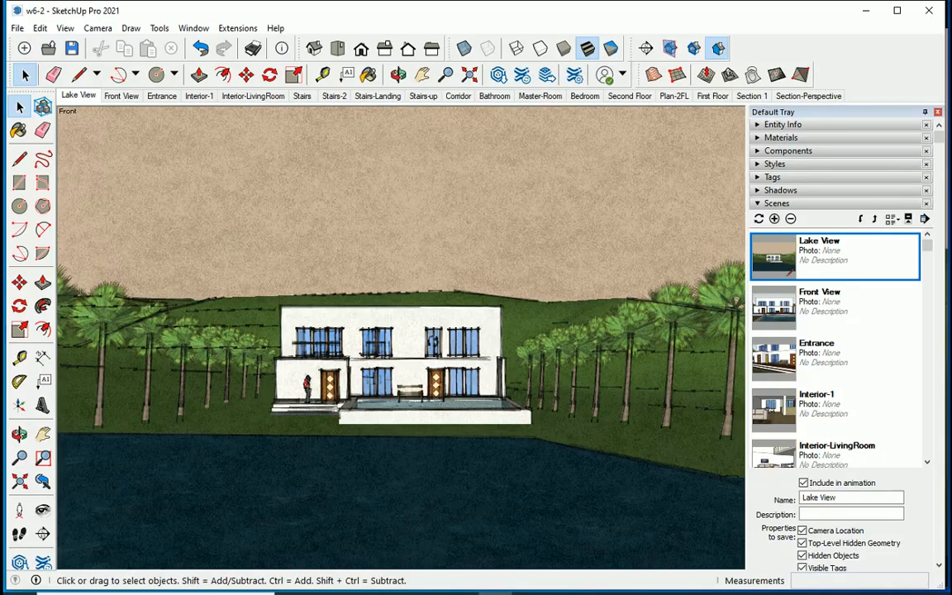